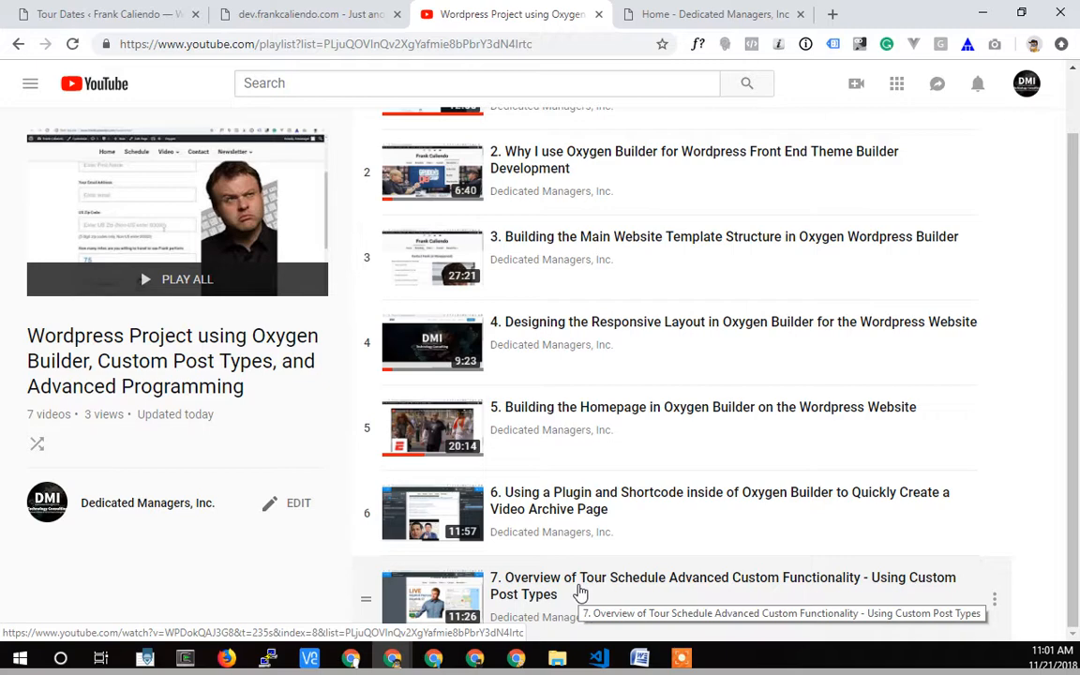
Open the 2019-01-19 Ridgefield Playhouse tour date for editing on the live WordPress site and review its details.
left_click(103, 17)
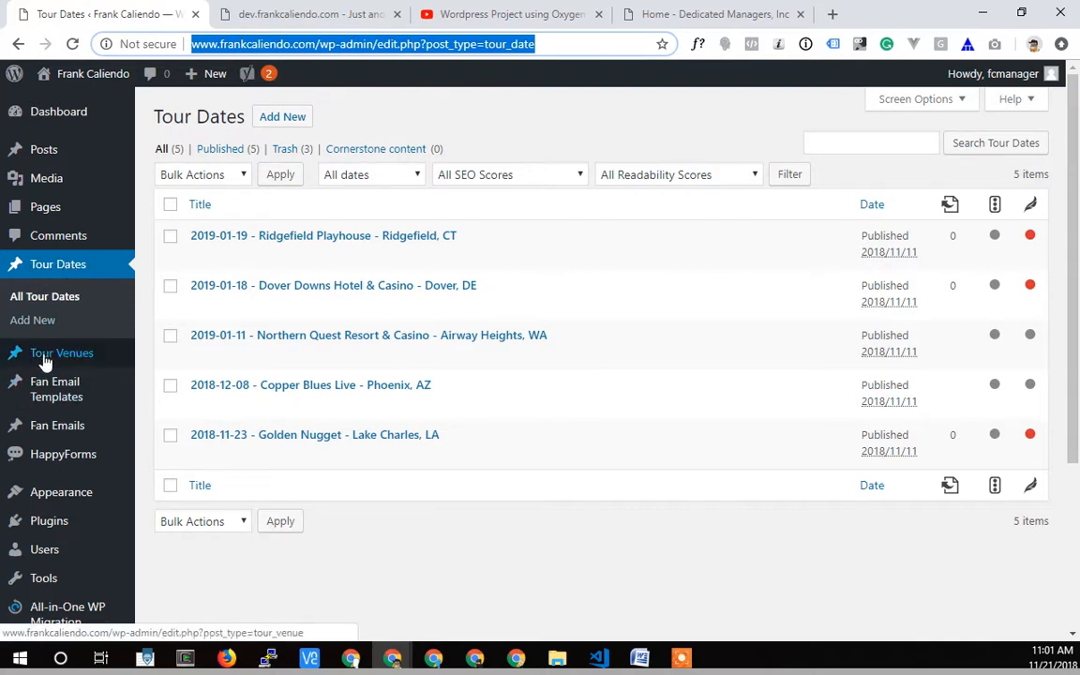
mouse_move(71, 362)
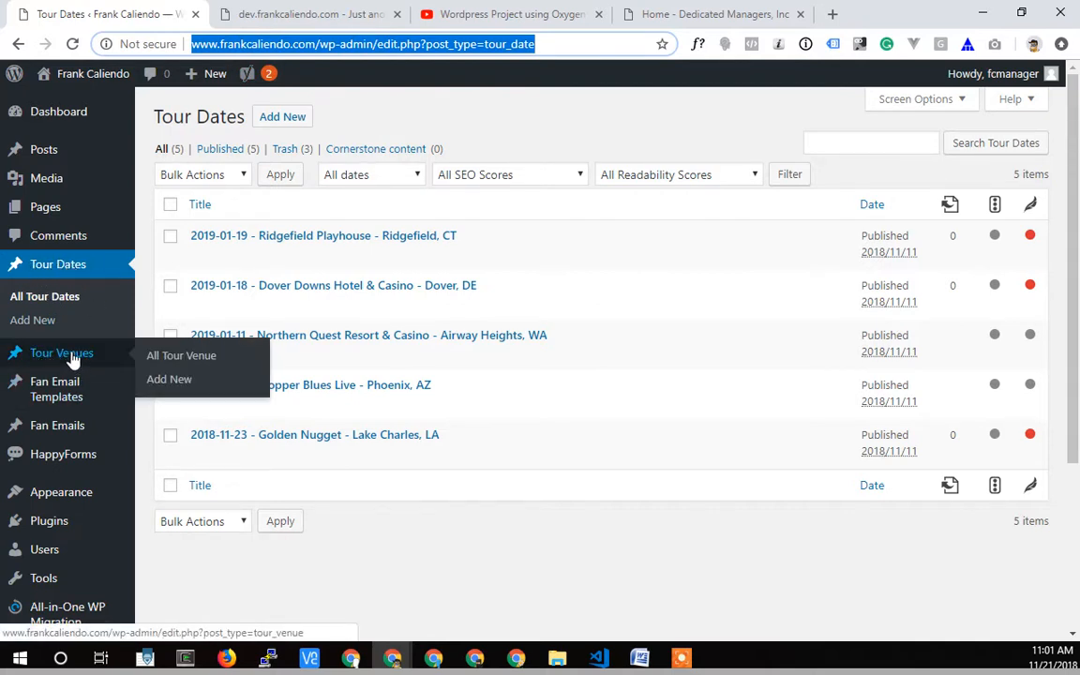
left_click(199, 256)
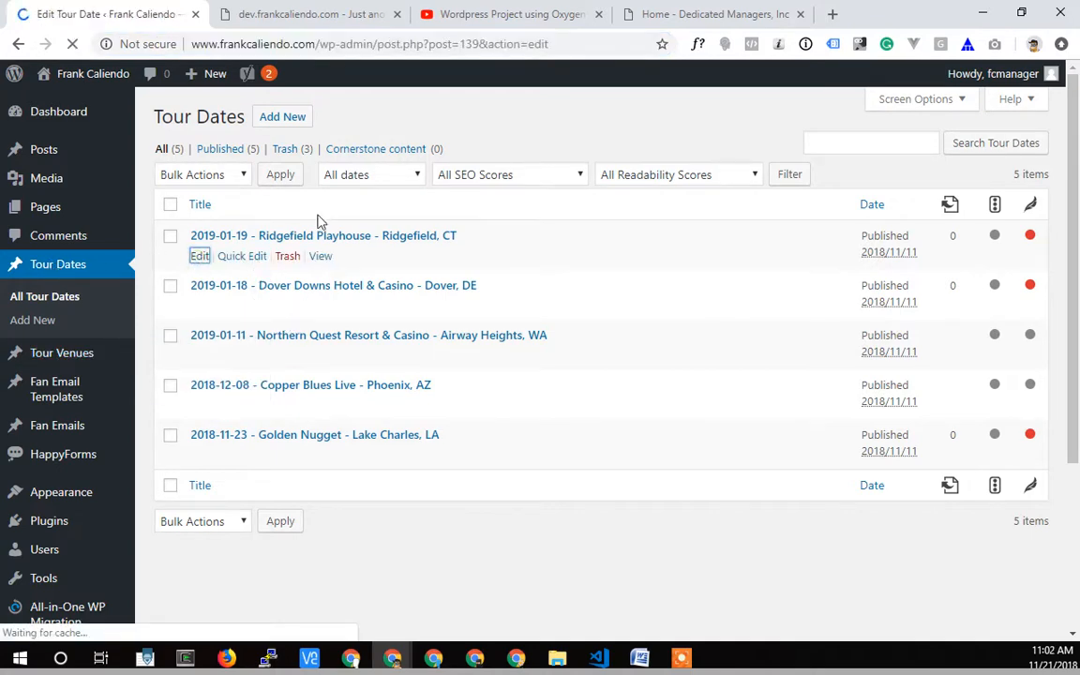
scroll(224, 340, "down", 1)
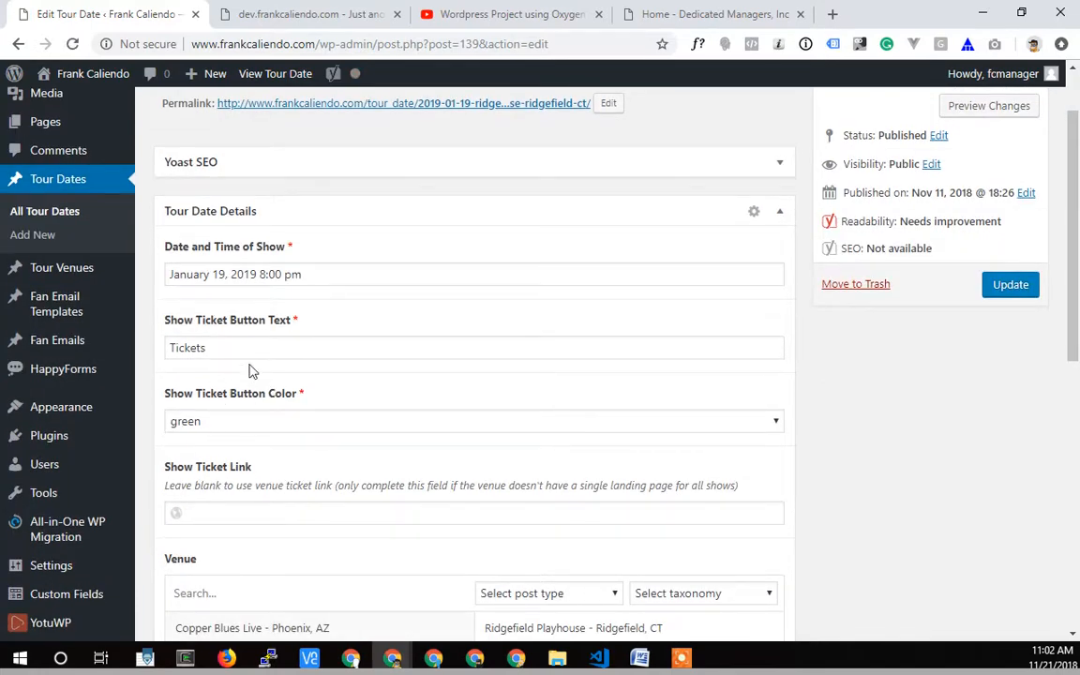
Open the Ridgefield Playhouse tour venue for editing and collapse its Yoast SEO section.
left_click(49, 270)
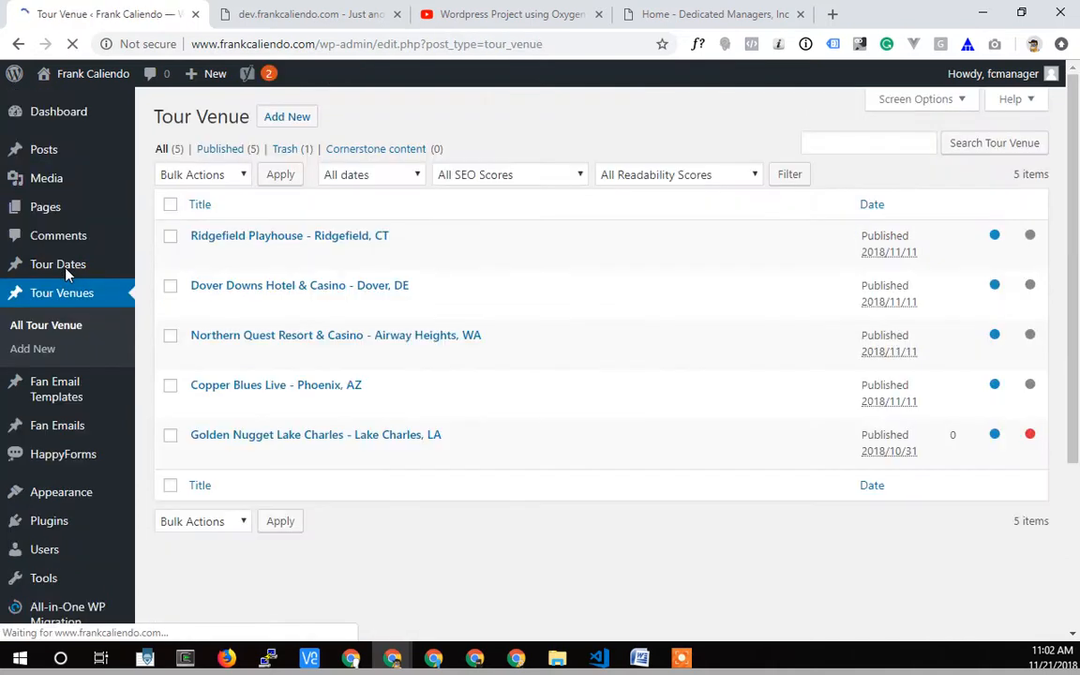
left_click(199, 256)
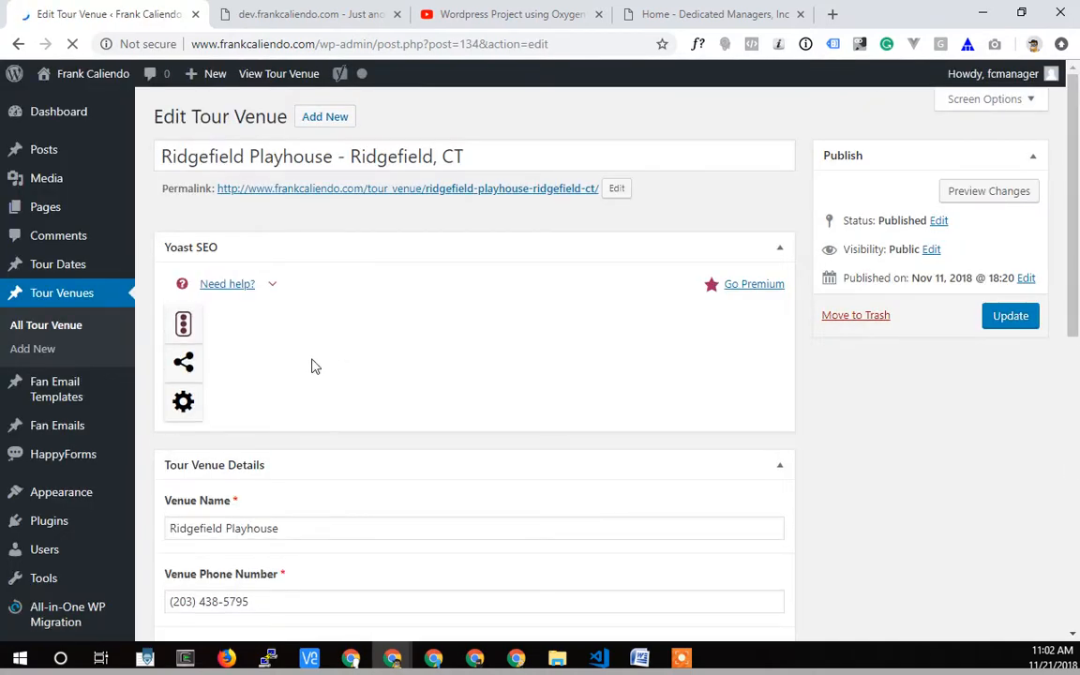
scroll(314, 366, "down", 3)
scroll(340, 362, "up", 3)
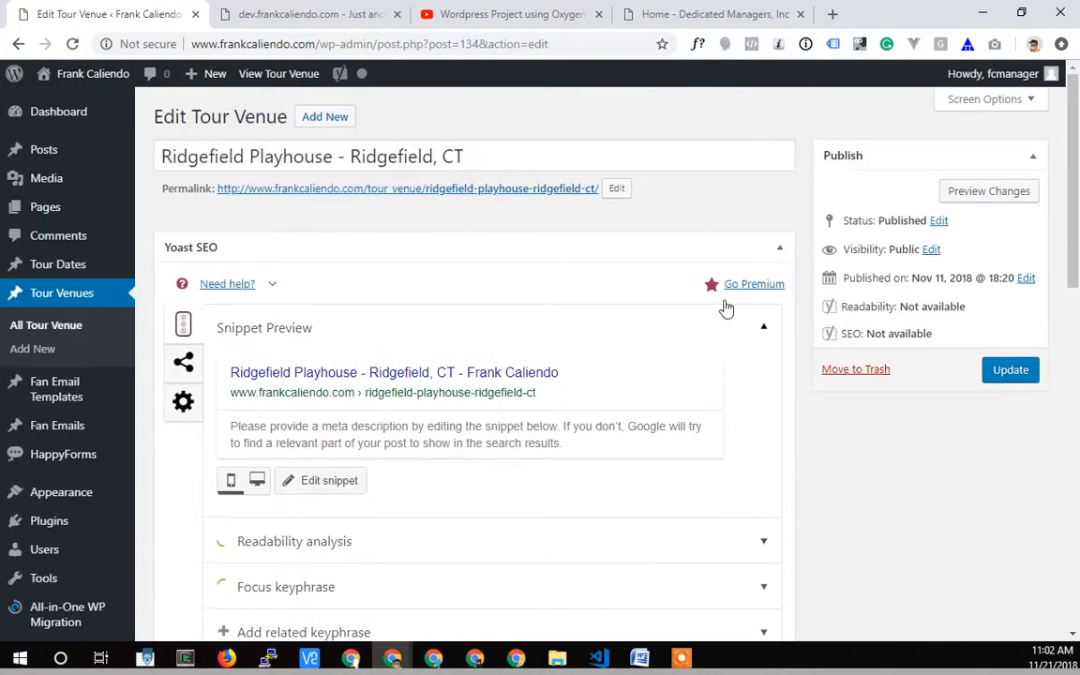
left_click(779, 253)
scroll(291, 337, "down", 2)
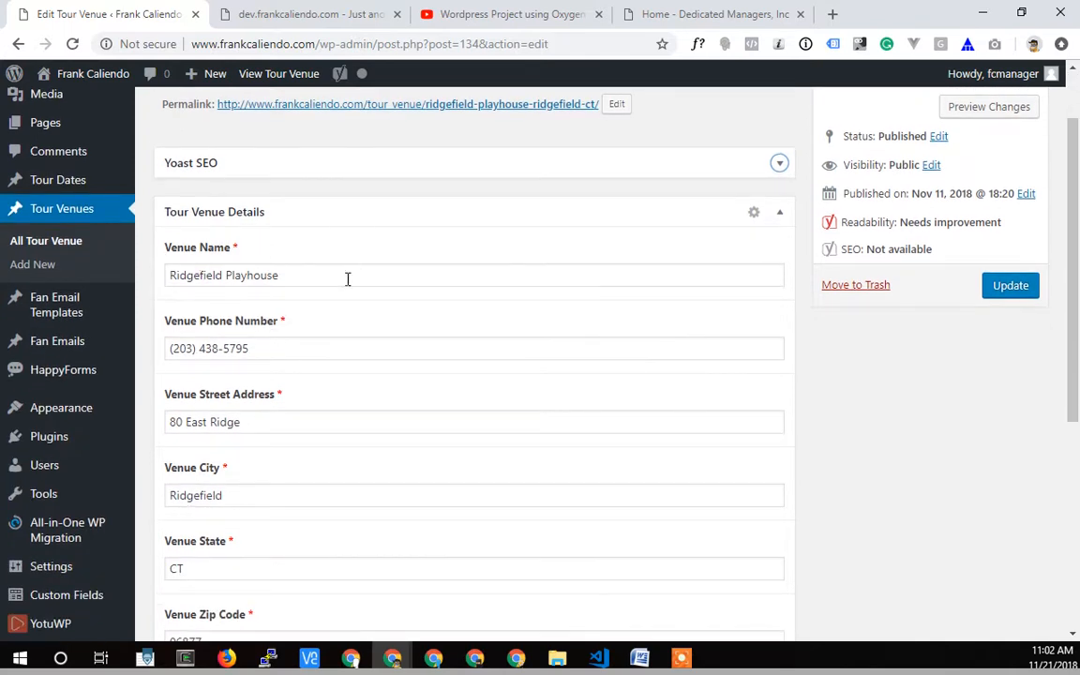
Examine the venue's contact and location fields, comparing Venue Major City with Venue City.
scroll(235, 427, "down", 2)
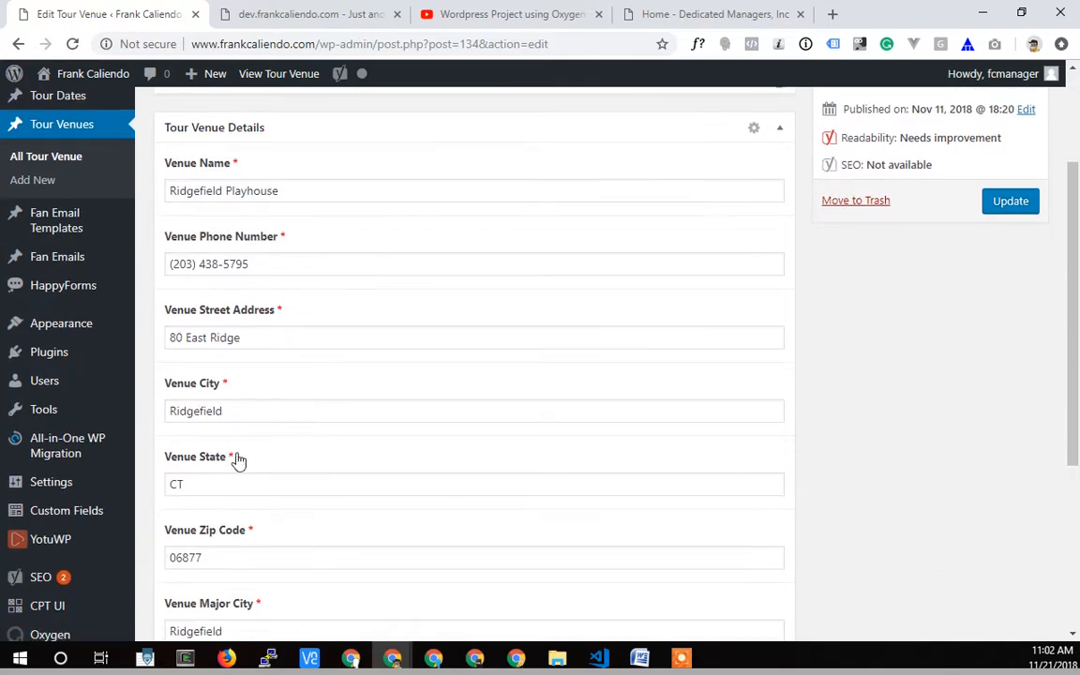
scroll(234, 478, "down", 5)
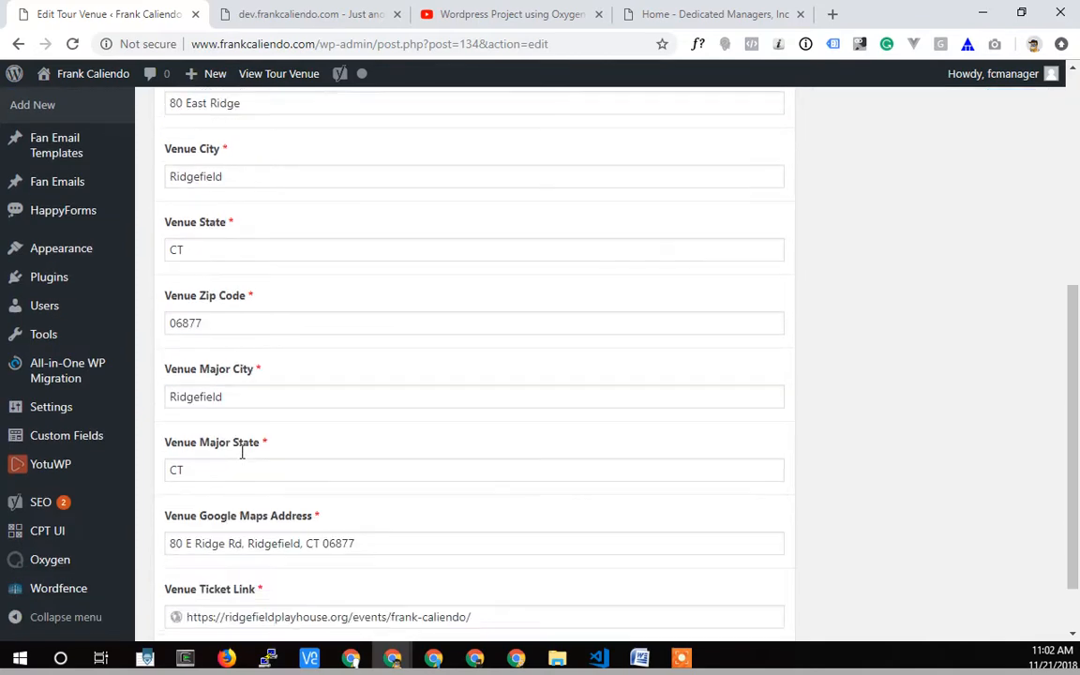
scroll(308, 465, "up", 2)
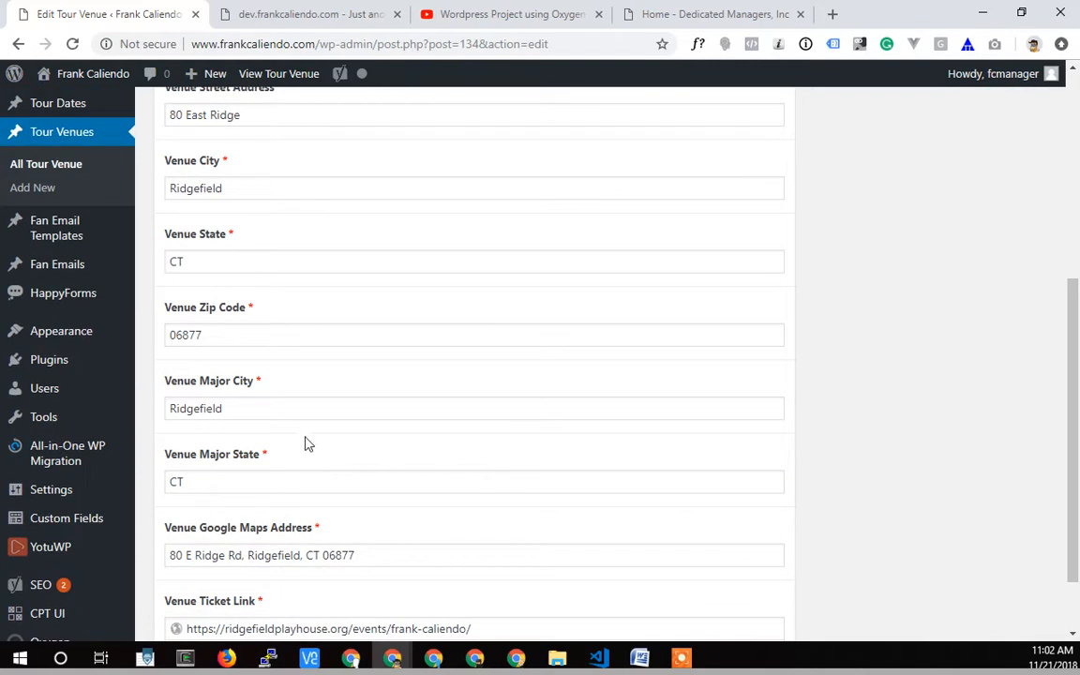
scroll(246, 330, "up", 4)
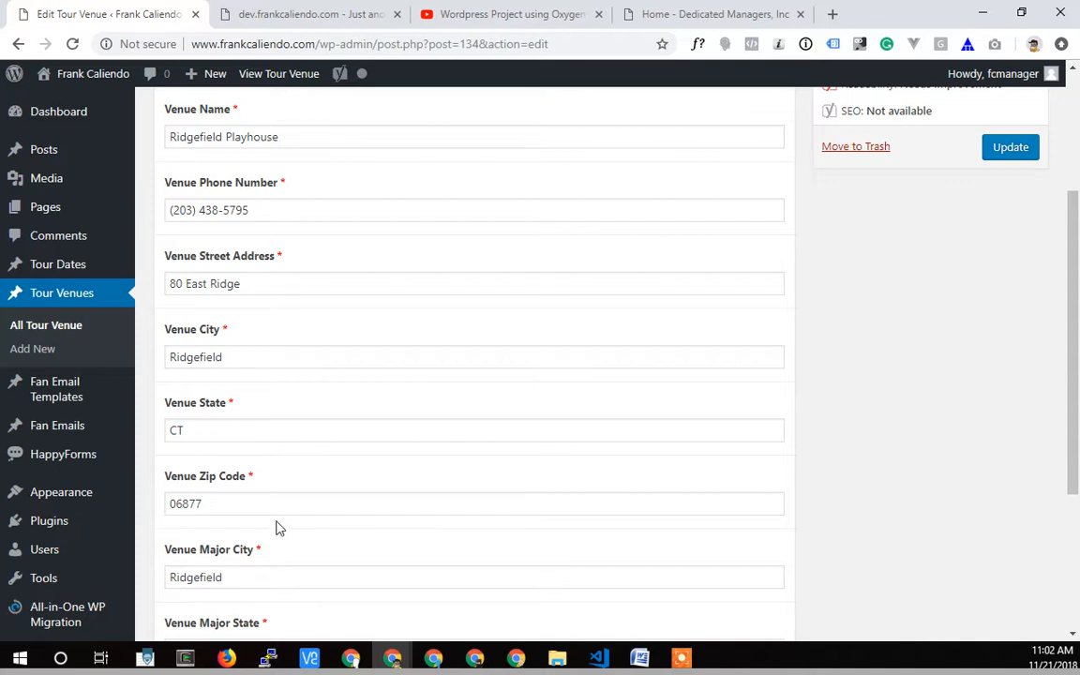
scroll(278, 525, "down", 1)
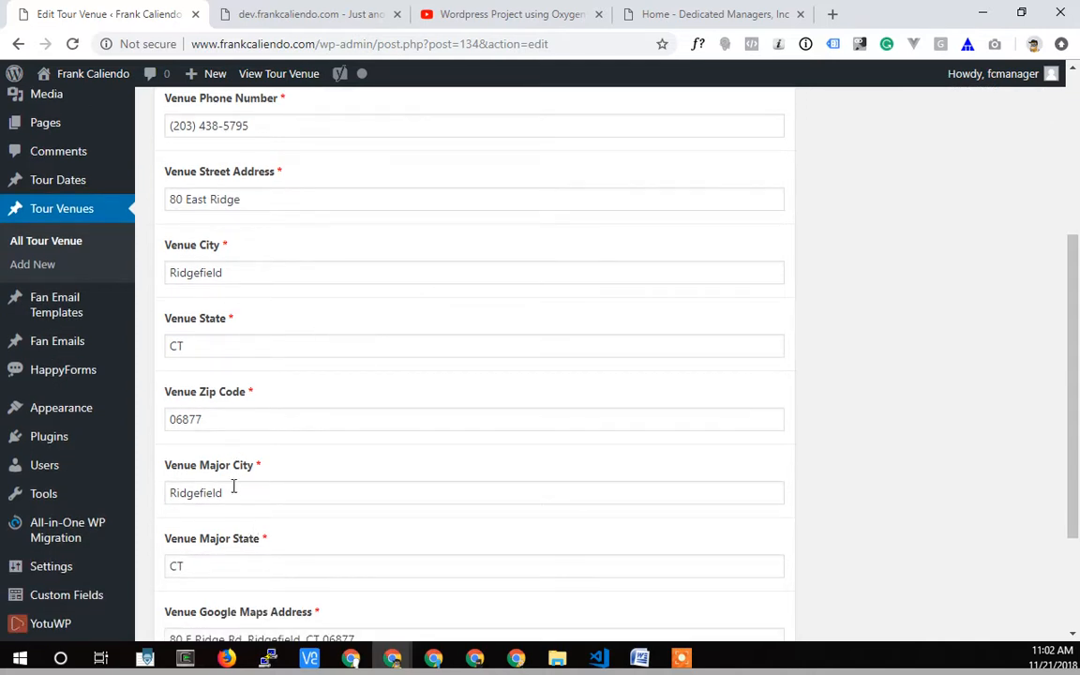
double_click(189, 497)
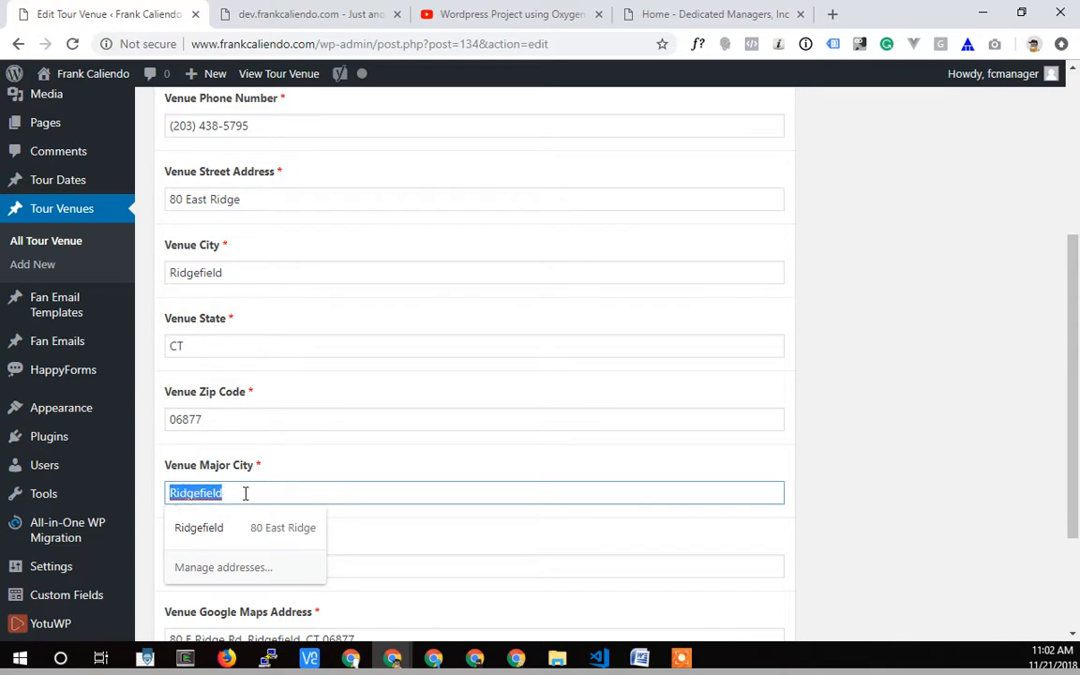
left_click(242, 494)
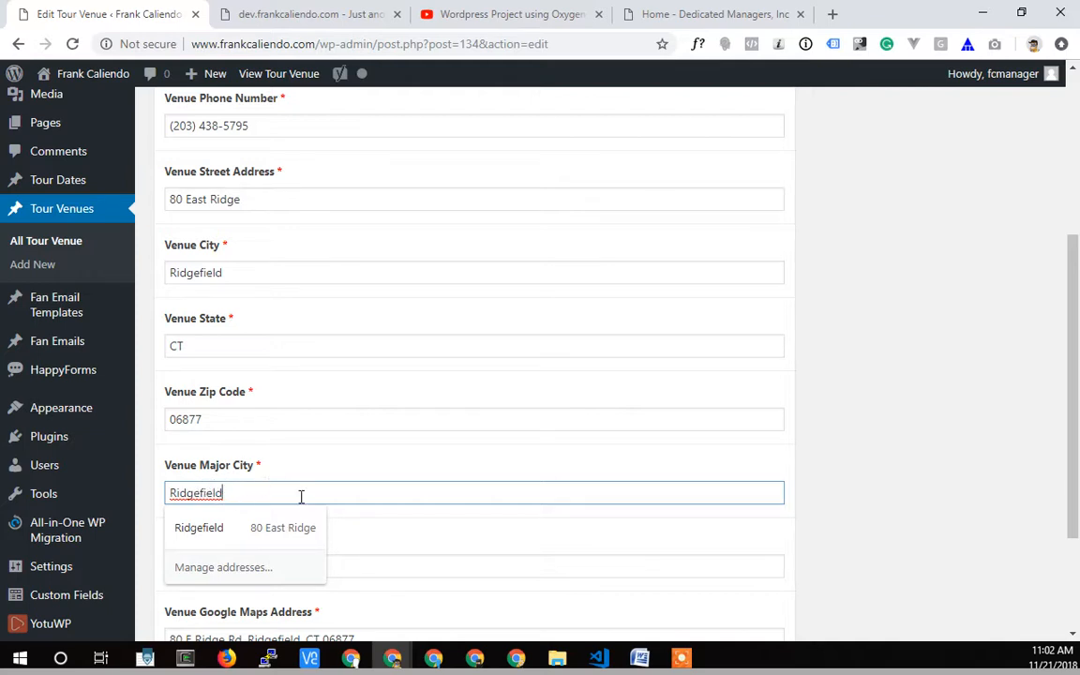
left_click(363, 477)
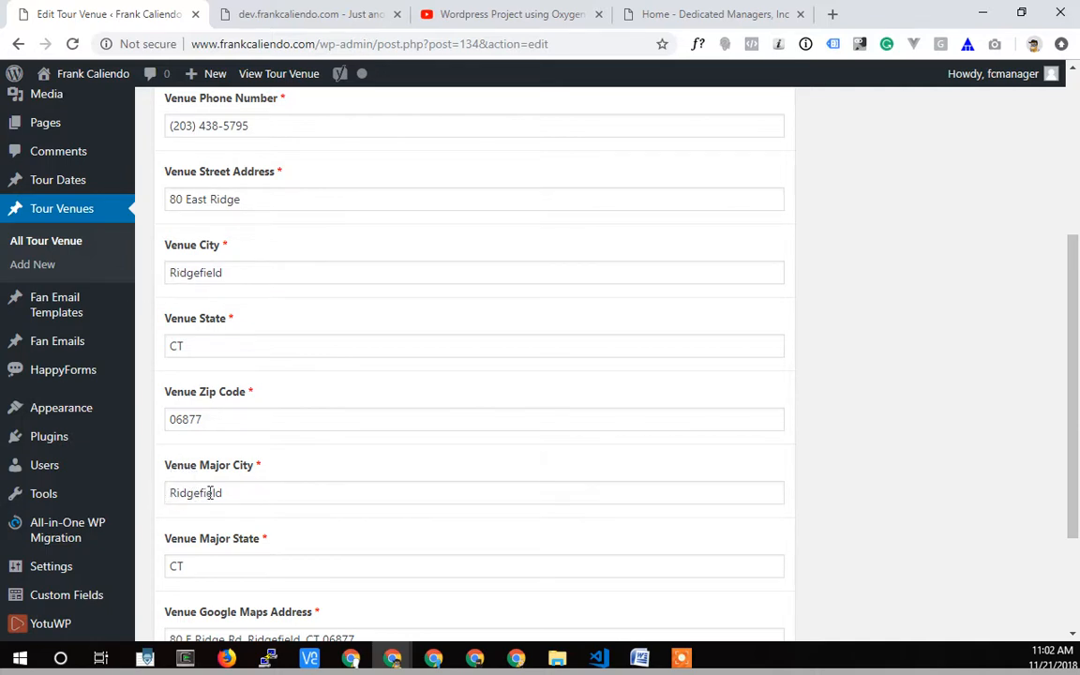
double_click(199, 275)
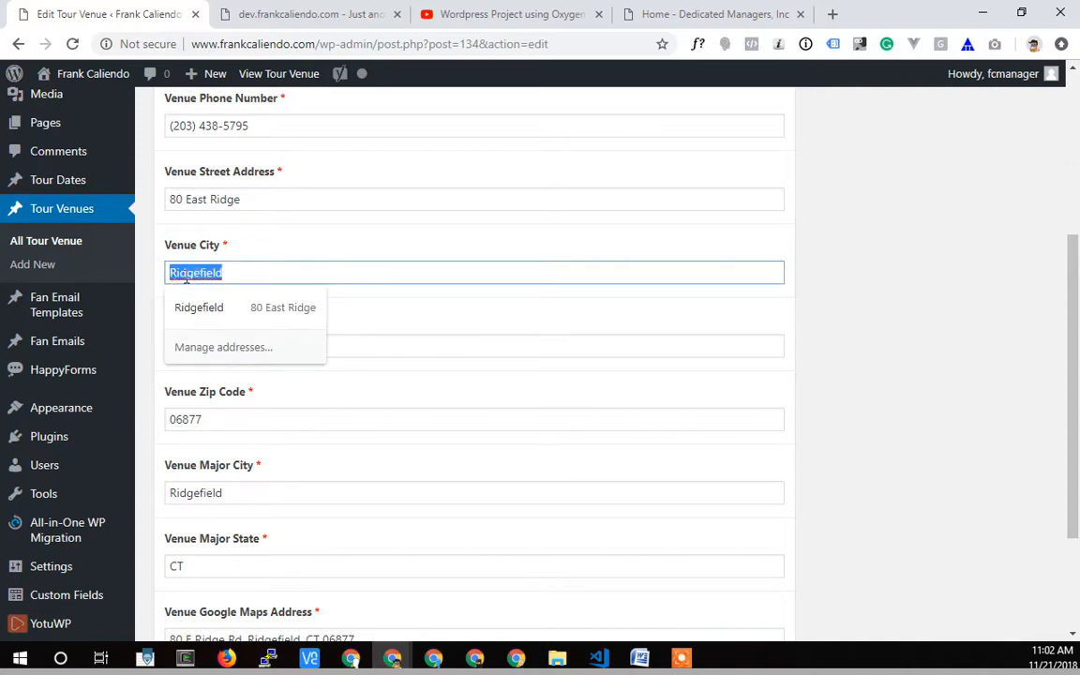
left_click(249, 243)
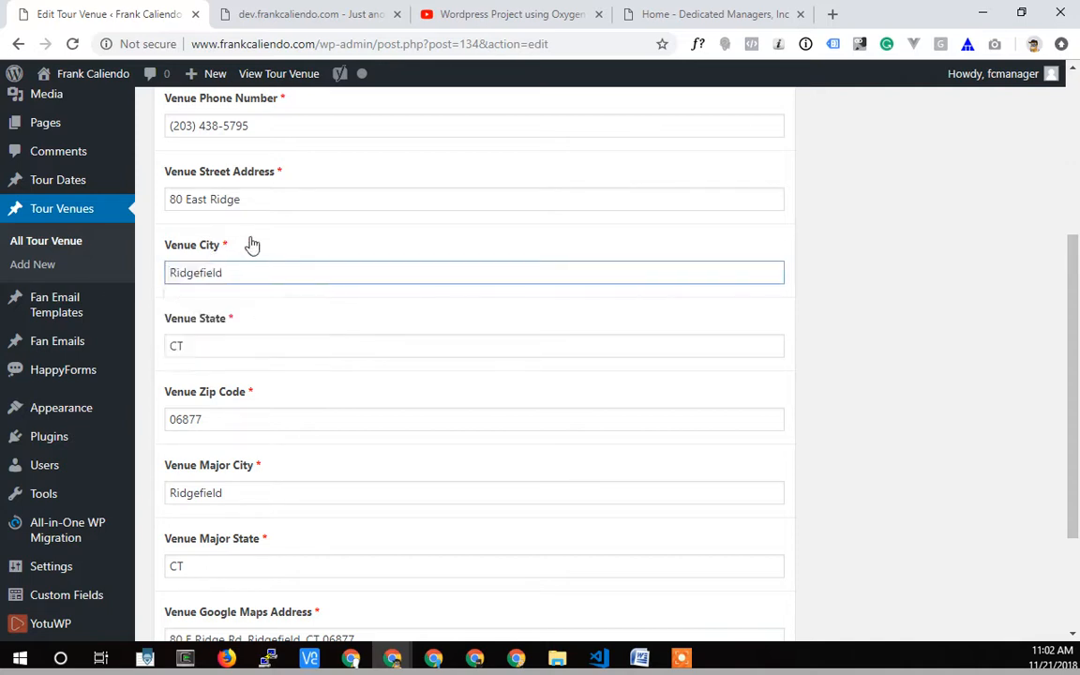
Look over the remaining venue fields and reveal the commands of the CPT UI plugin.
scroll(335, 417, "up", 2)
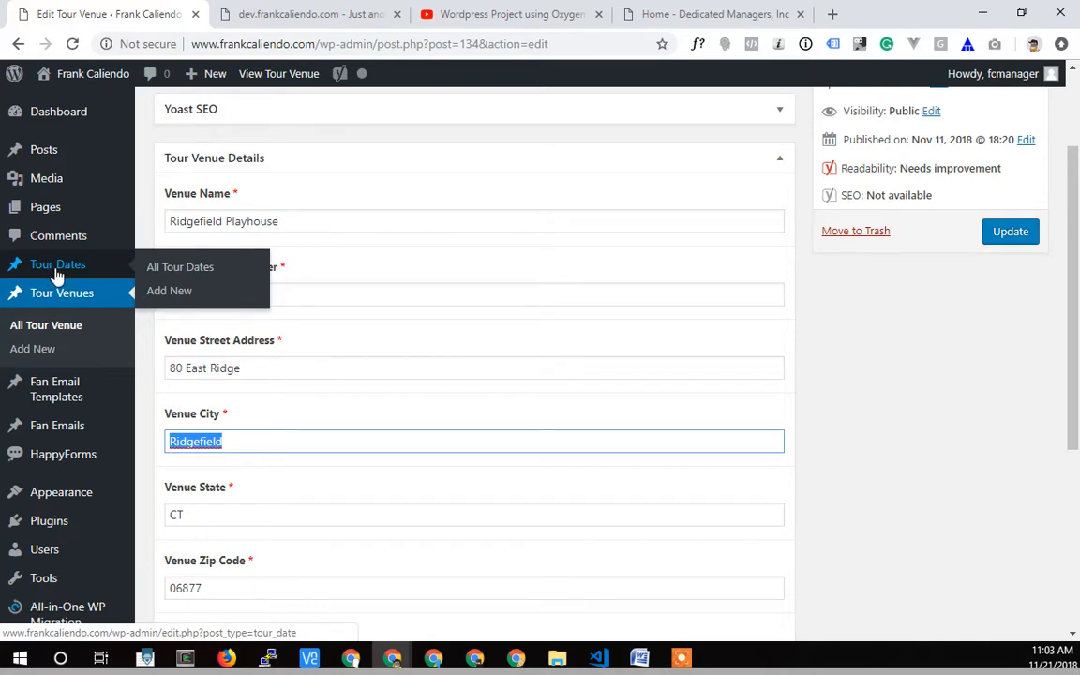
scroll(60, 309, "down", 3)
scroll(83, 351, "down", 2)
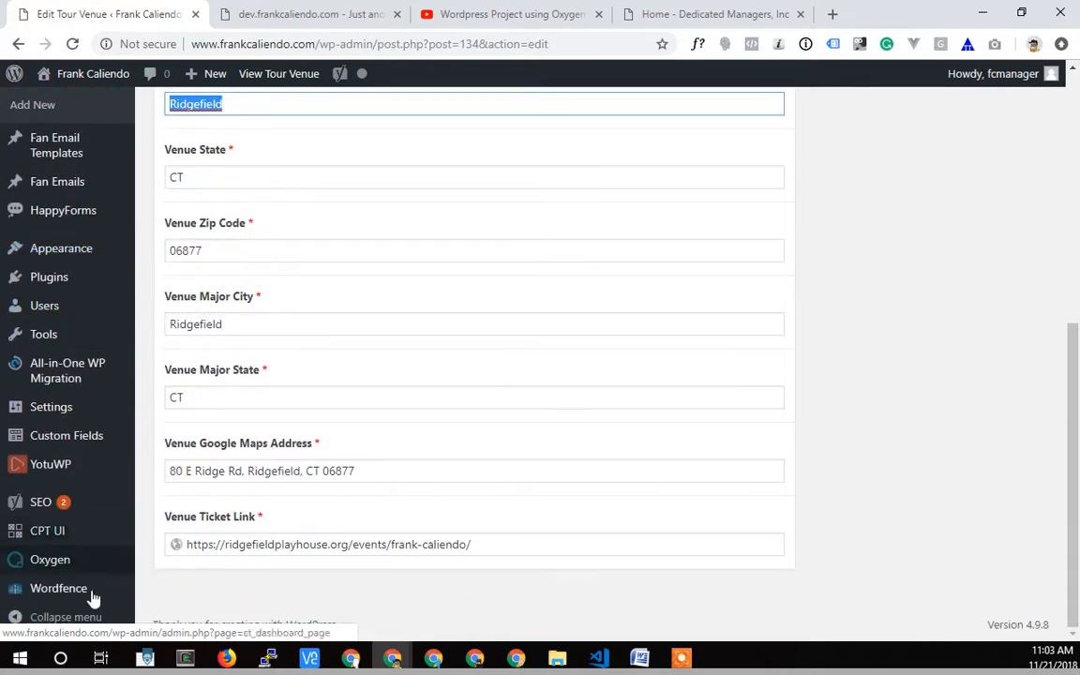
mouse_move(45, 536)
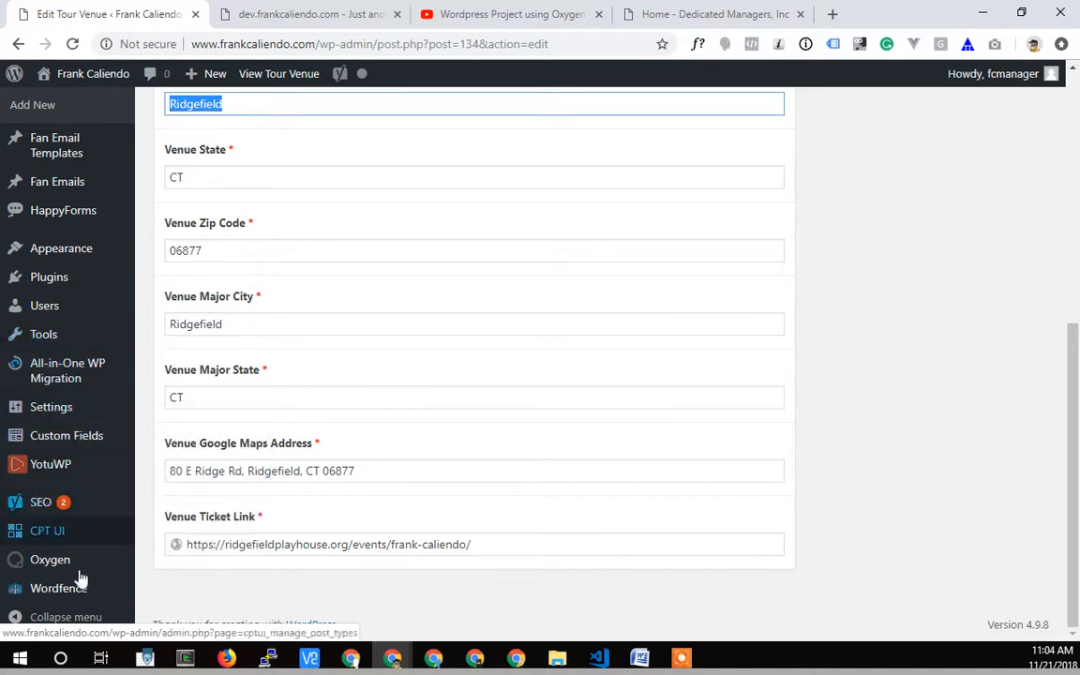
Open generatewp.com/post-type/ in a new browser tab and show the generator's Post Type settings.
left_click(830, 15)
type("https://generatewp.com/post-type/")
key("Return")
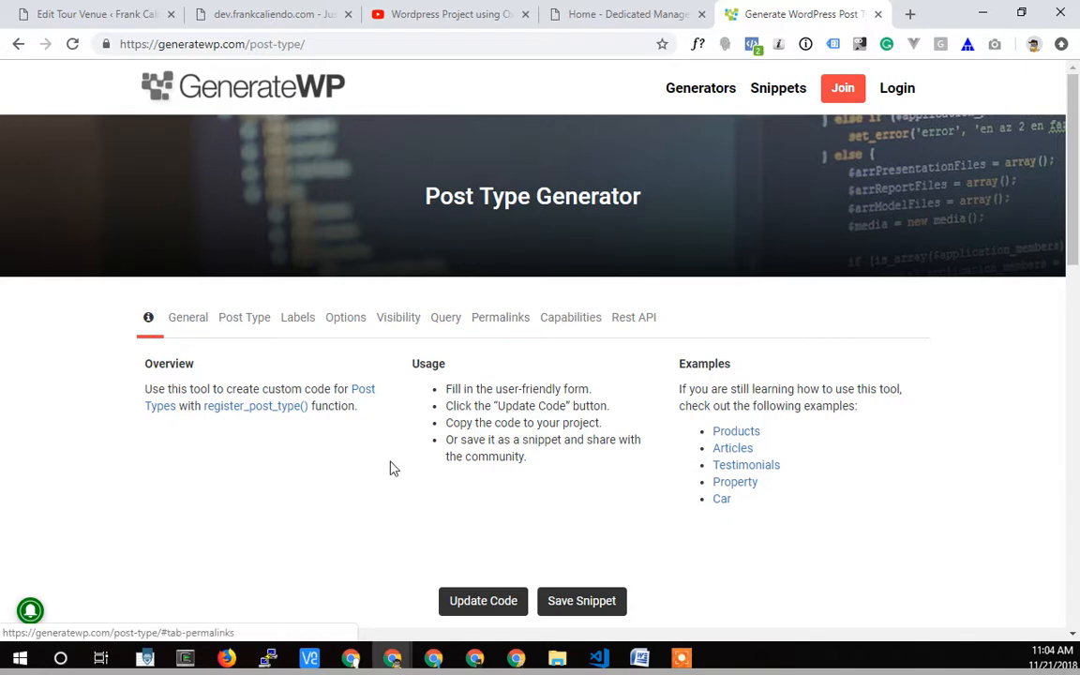
scroll(318, 422, "down", 2)
left_click(235, 154)
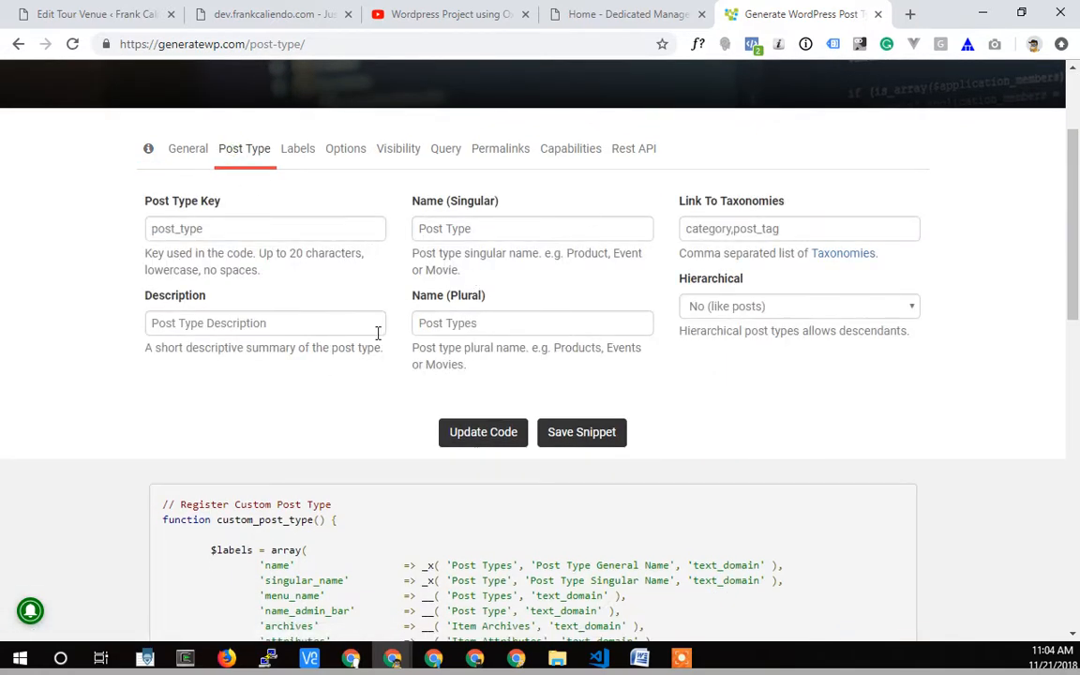
Select the generated custom post type registration code and review it from start to end.
scroll(389, 375, "down", 3)
left_click_drag(166, 168, 392, 456)
scroll(342, 525, "down", 5)
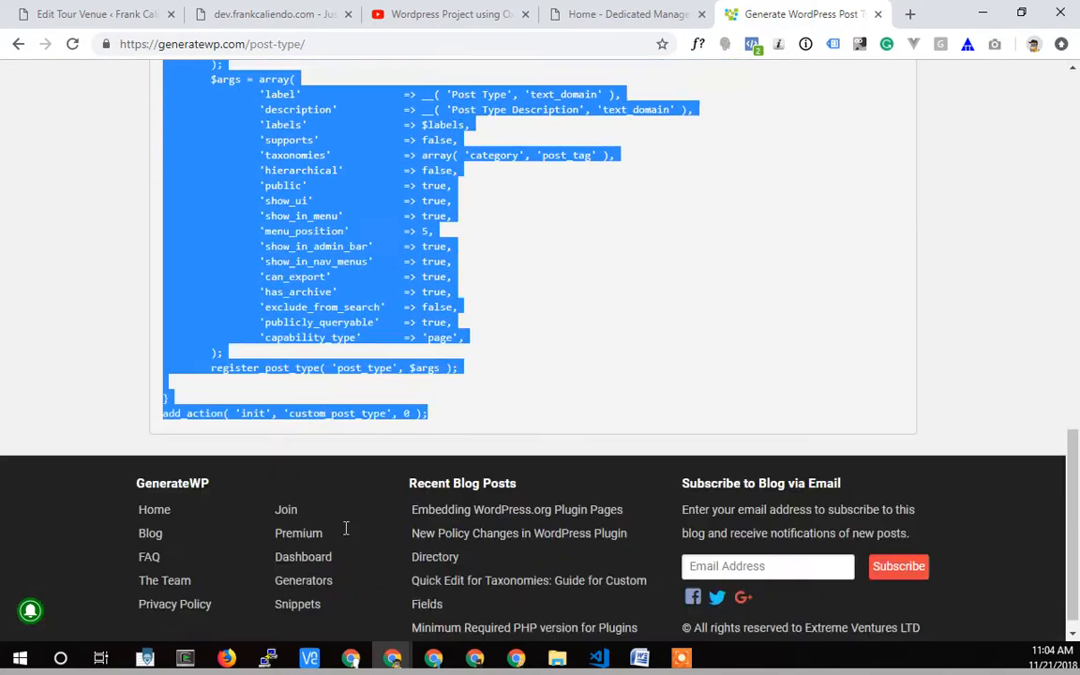
scroll(410, 345, "up", 10)
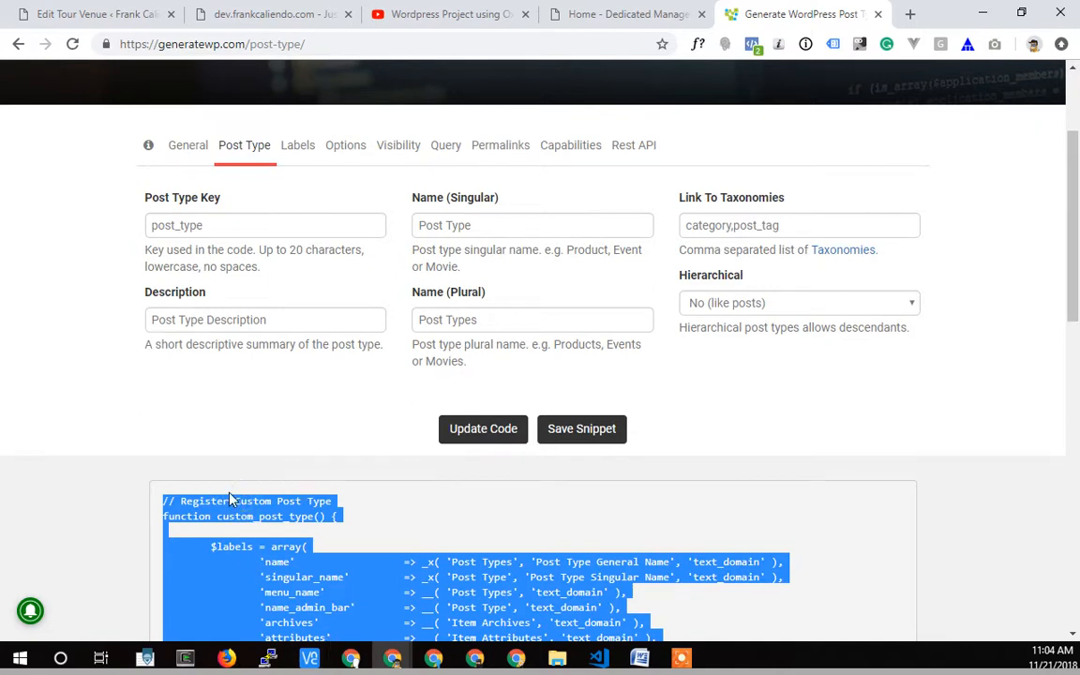
Switch to the dev.frankcaliendo.com site and open its /wp-admin dashboard.
left_click(47, 14)
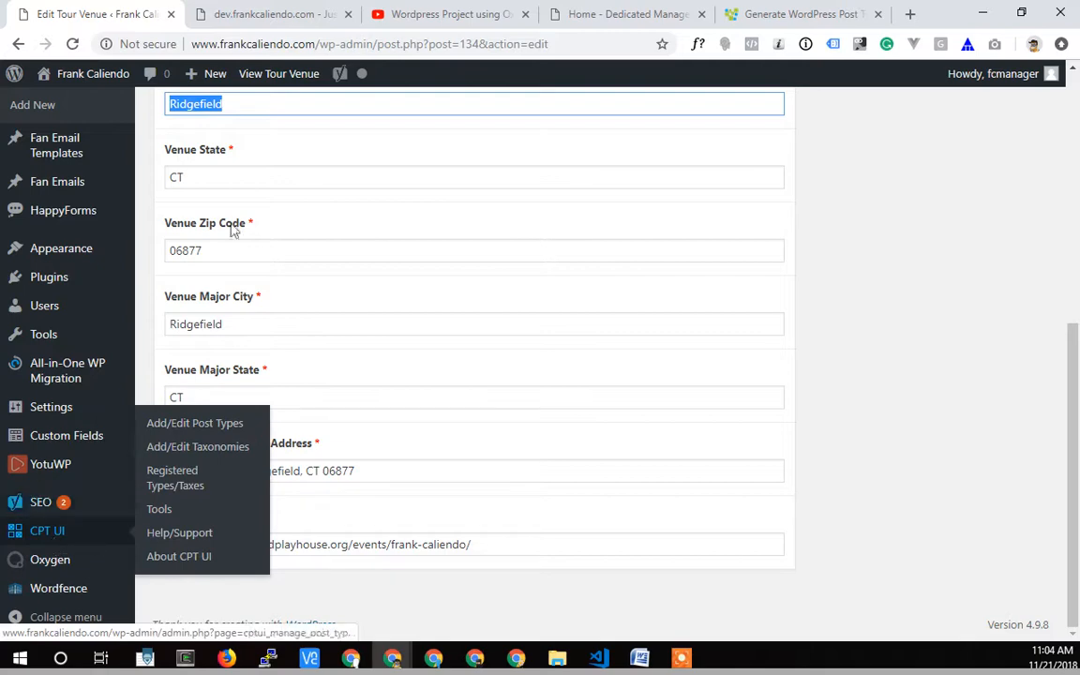
left_click(261, 15)
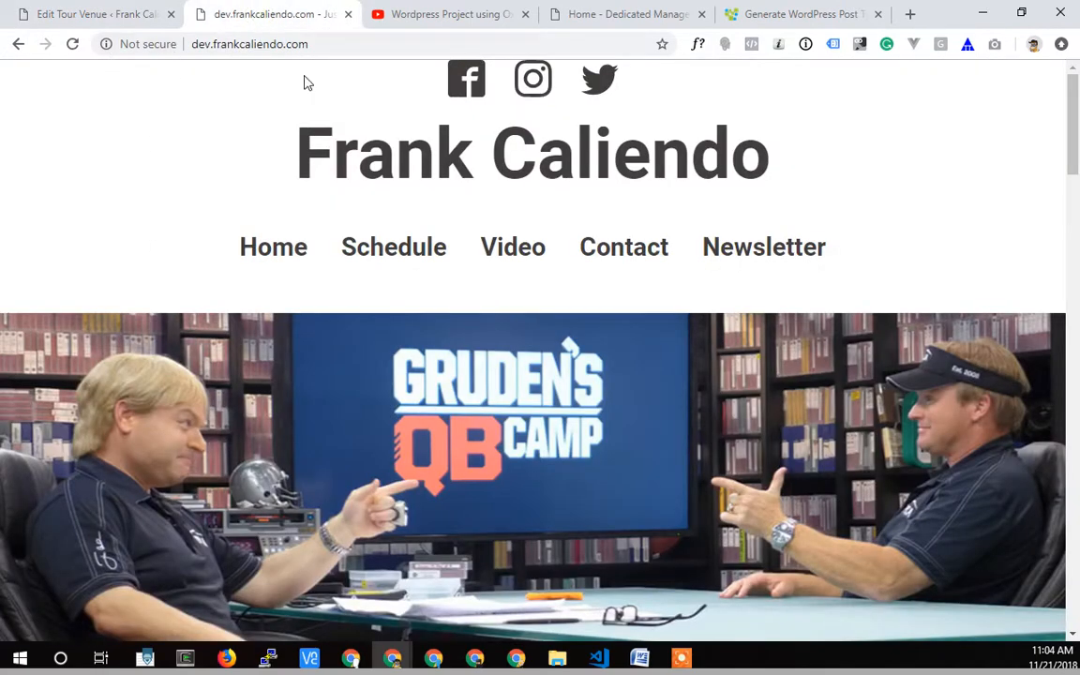
left_click(325, 44)
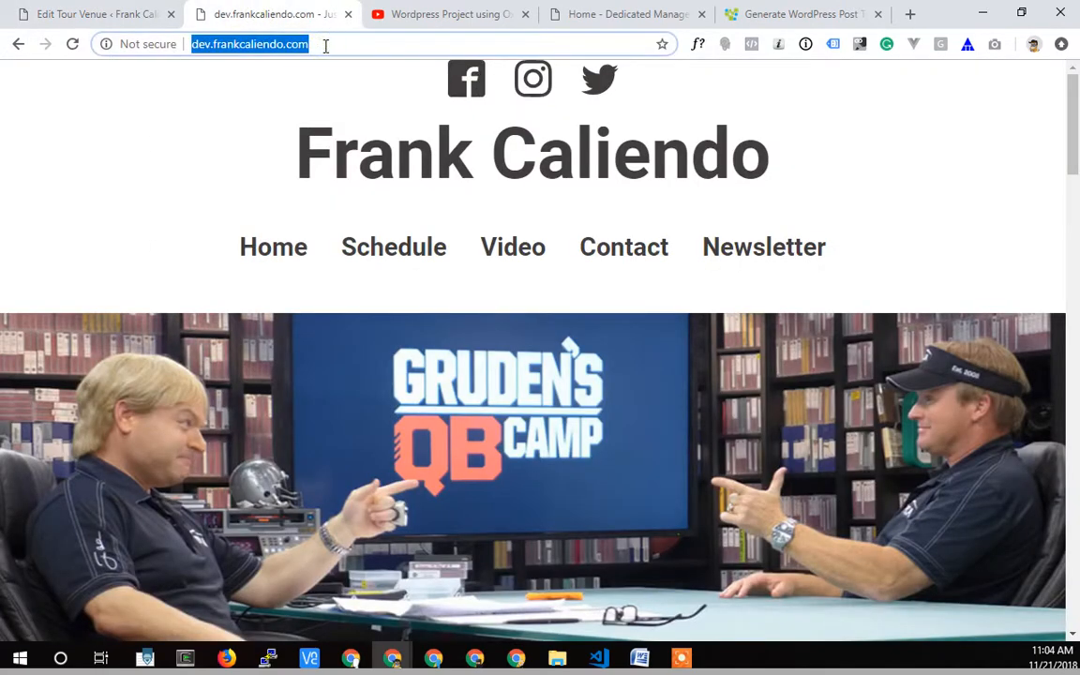
left_click(332, 46)
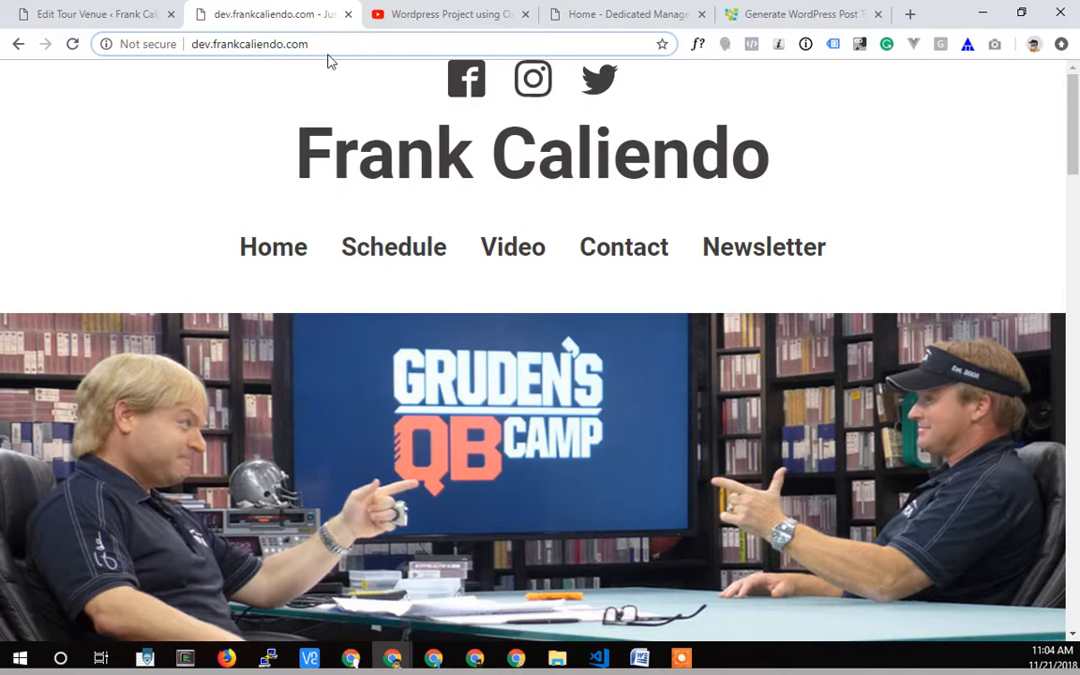
type("/wp-admin")
key("Return")
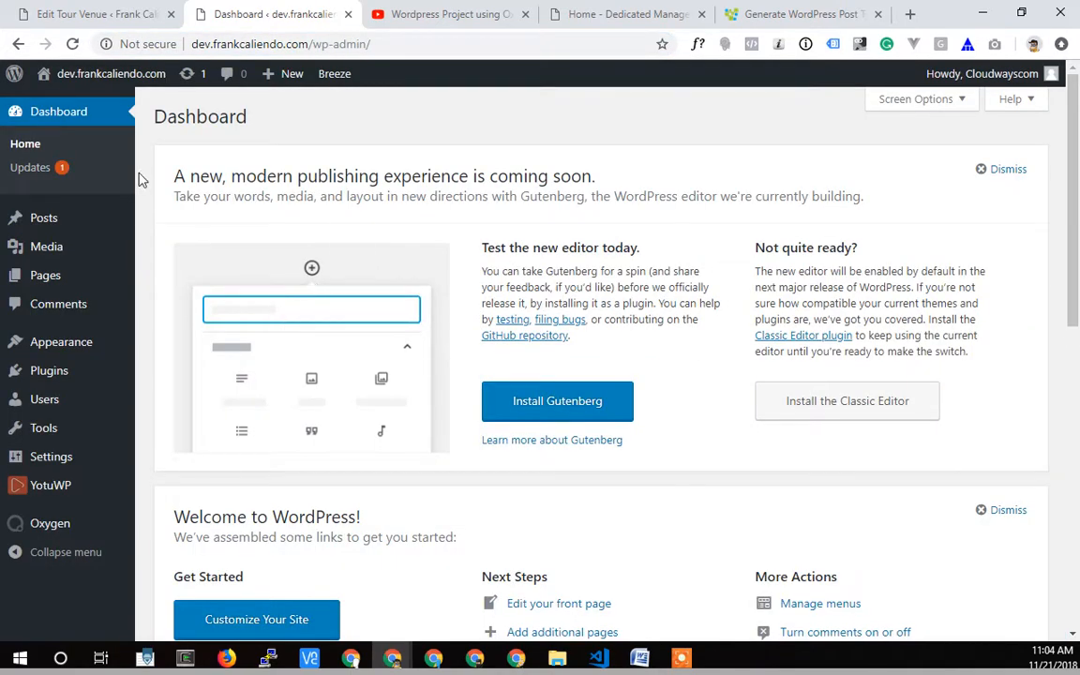
Open the dev site's Add Plugins page and begin a plugin keyword search.
mouse_move(98, 377)
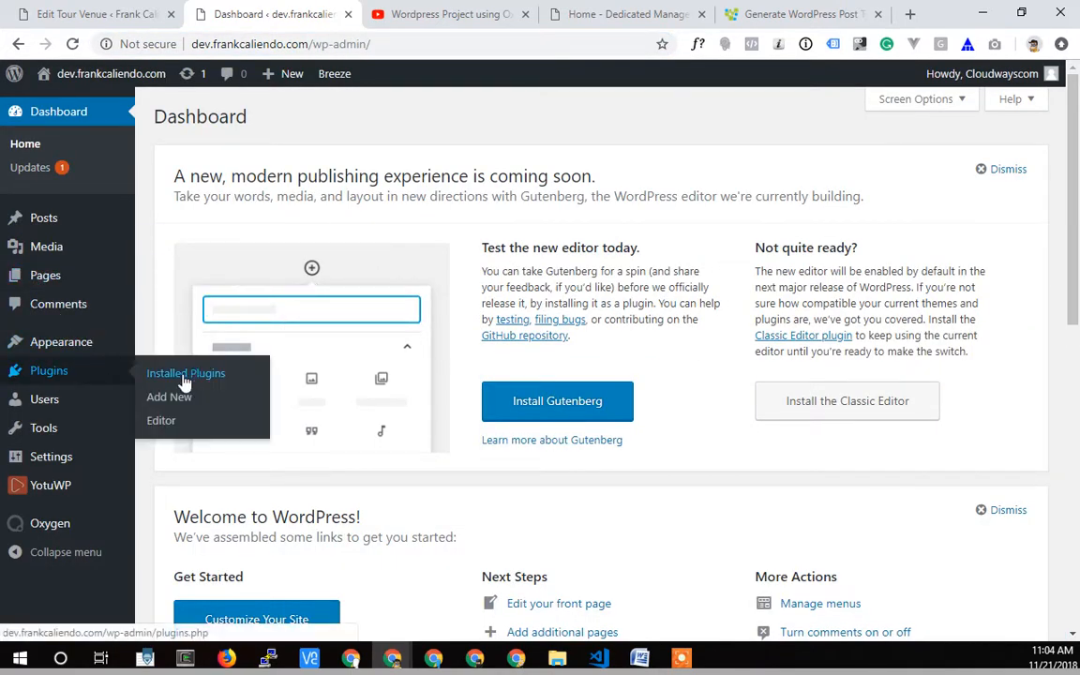
left_click(155, 397)
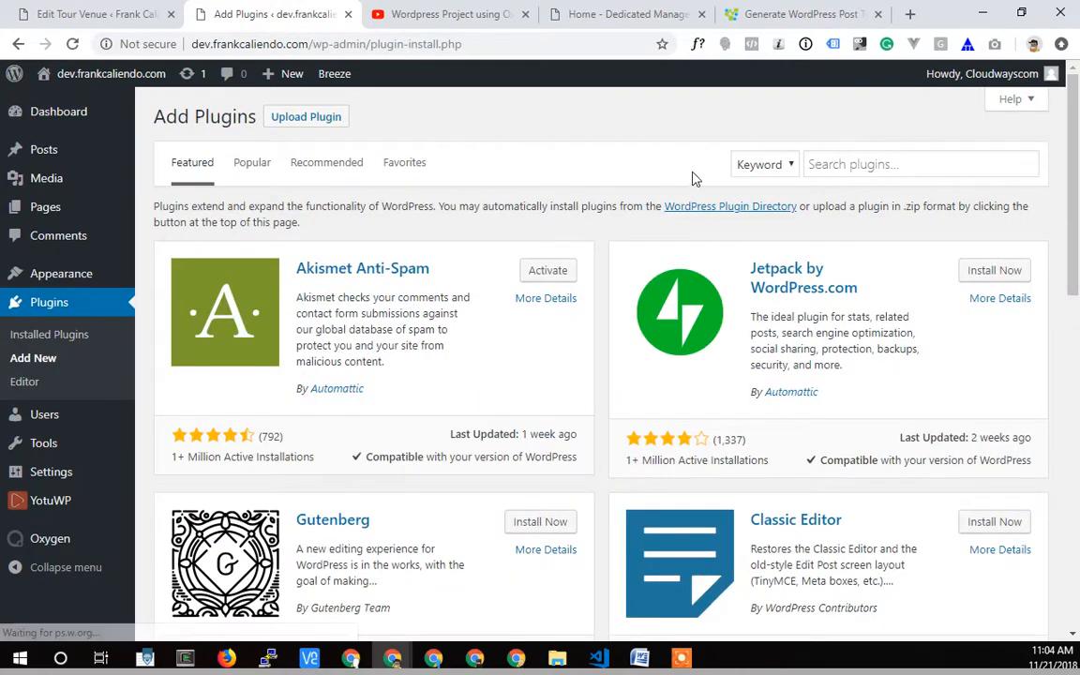
left_click(842, 166)
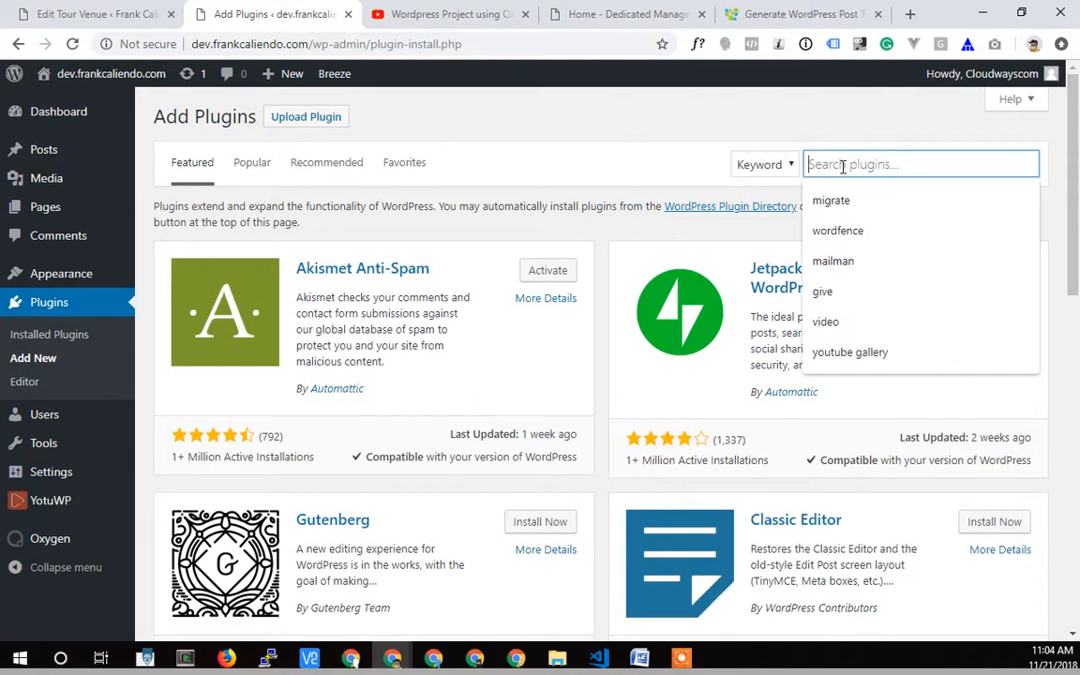
type("cu")
key("BackSpace")
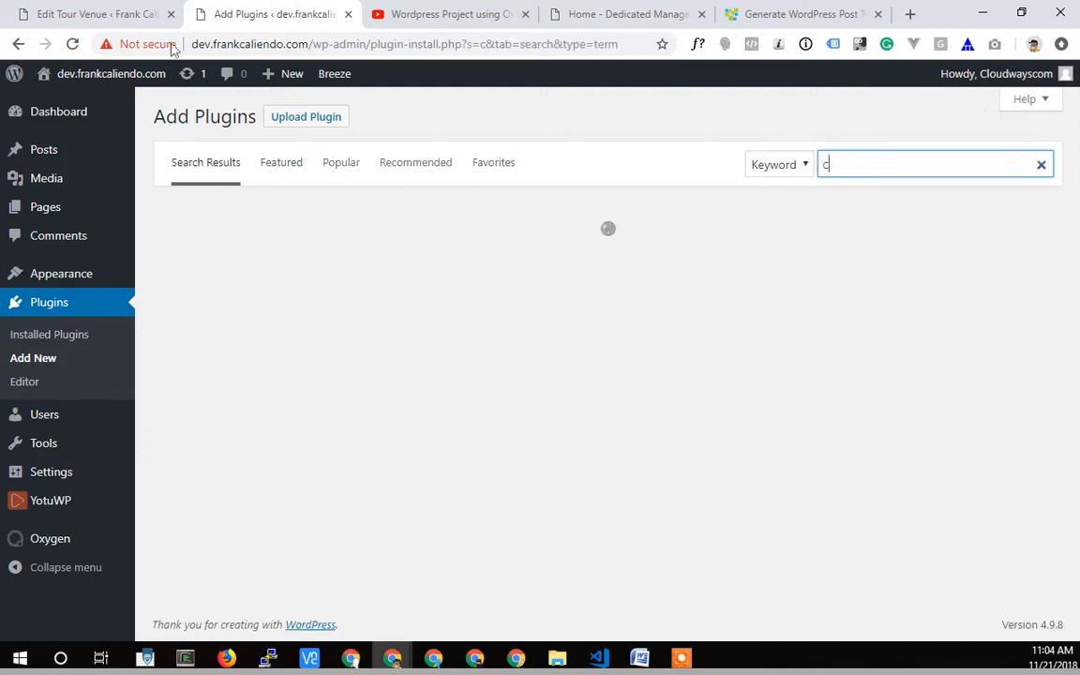
Search the dev site's plugin directory for "cpt ui", then install and activate Custom Post Type UI.
left_click(84, 17)
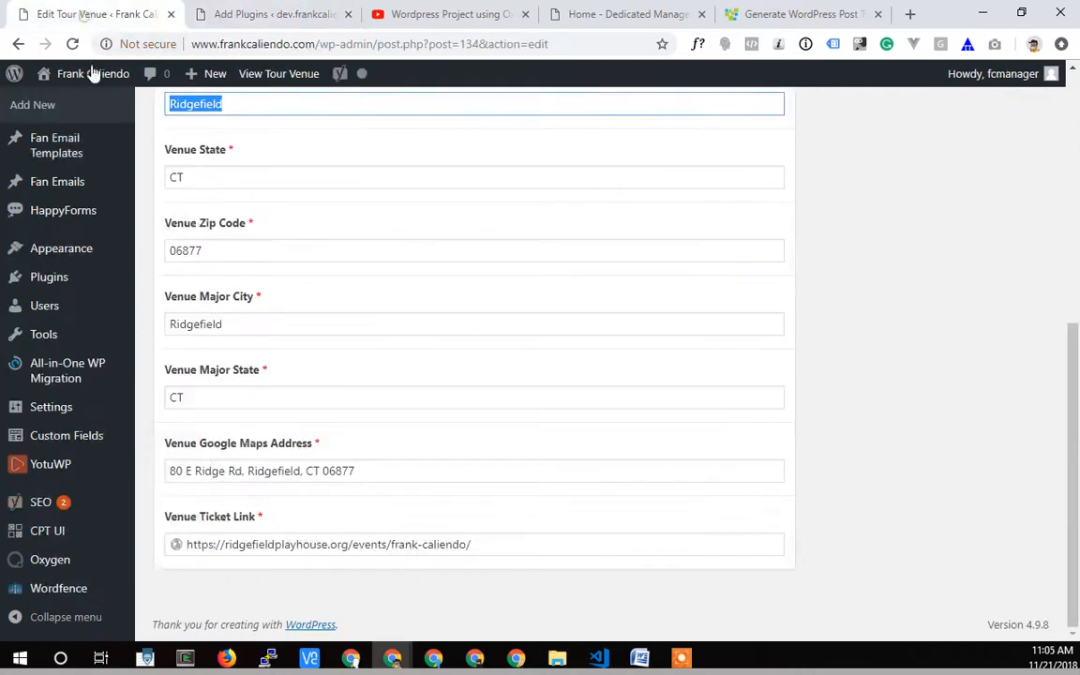
left_click(240, 14)
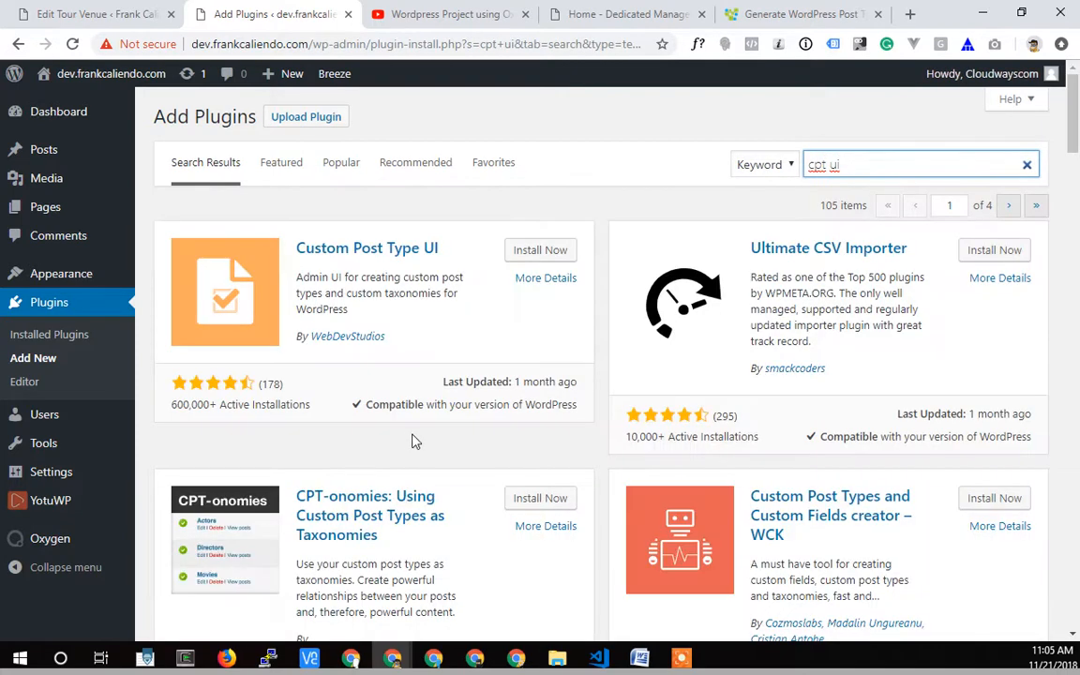
left_click(546, 250)
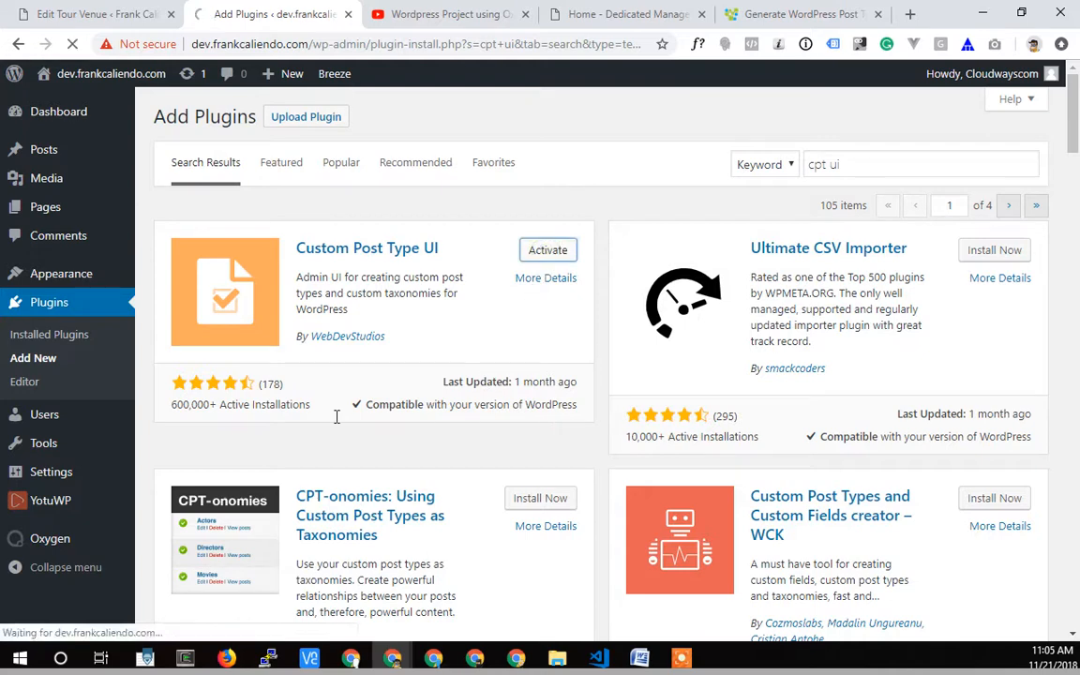
left_click(57, 542)
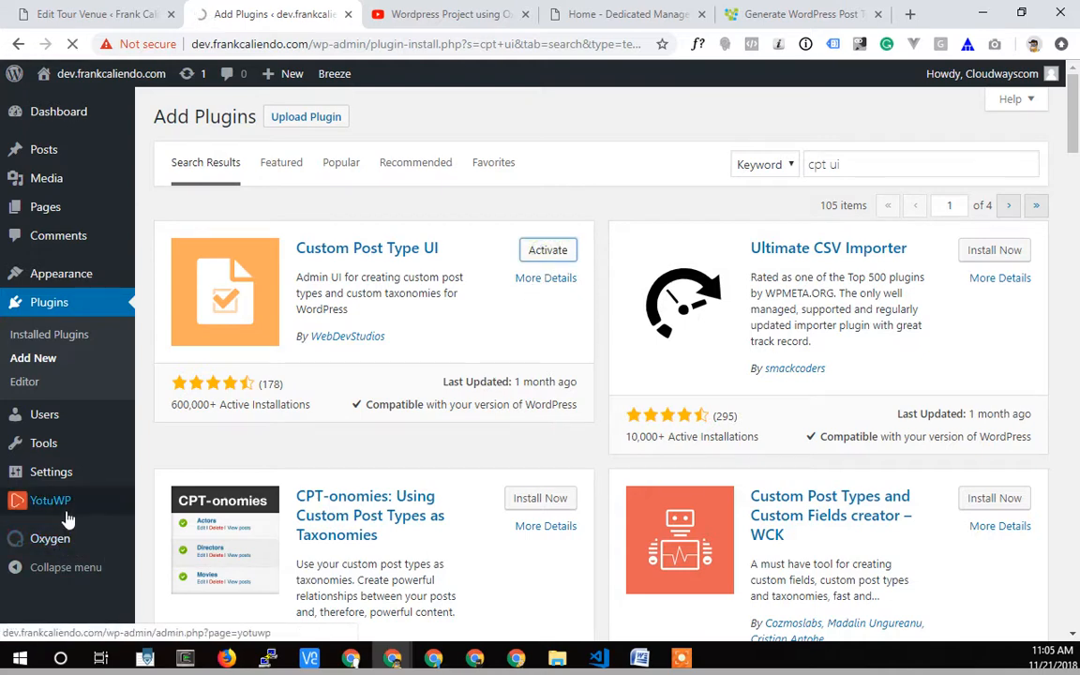
left_click(546, 252)
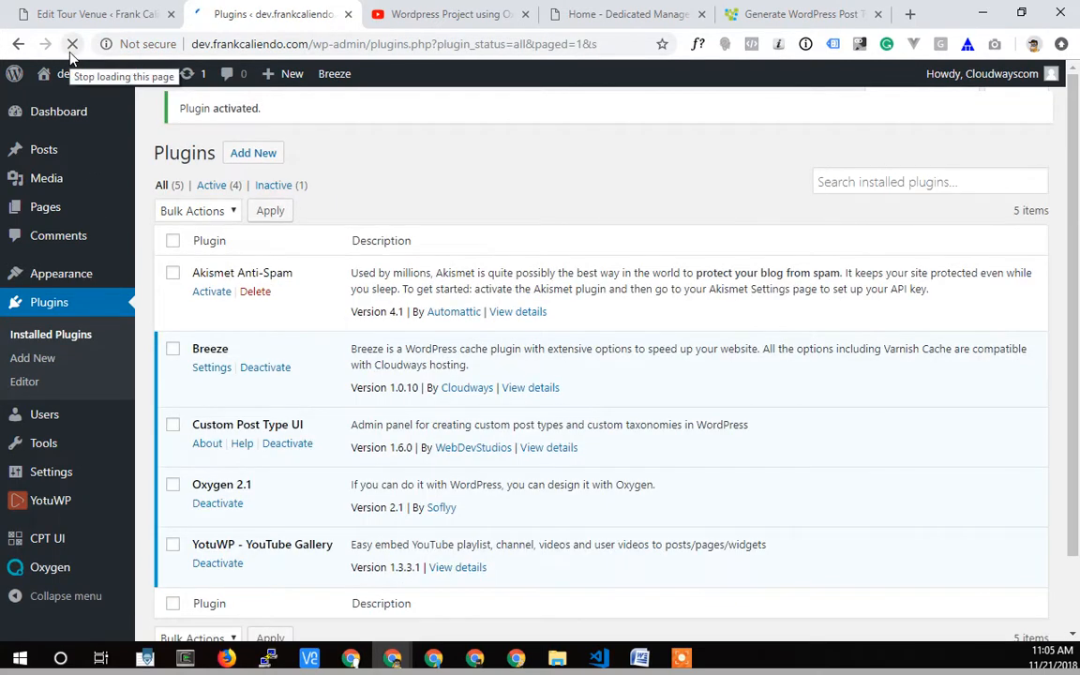
Add a CPT UI post type with slug tour_date, plural label Tour Dates and singular label Tour Date.
mouse_move(37, 546)
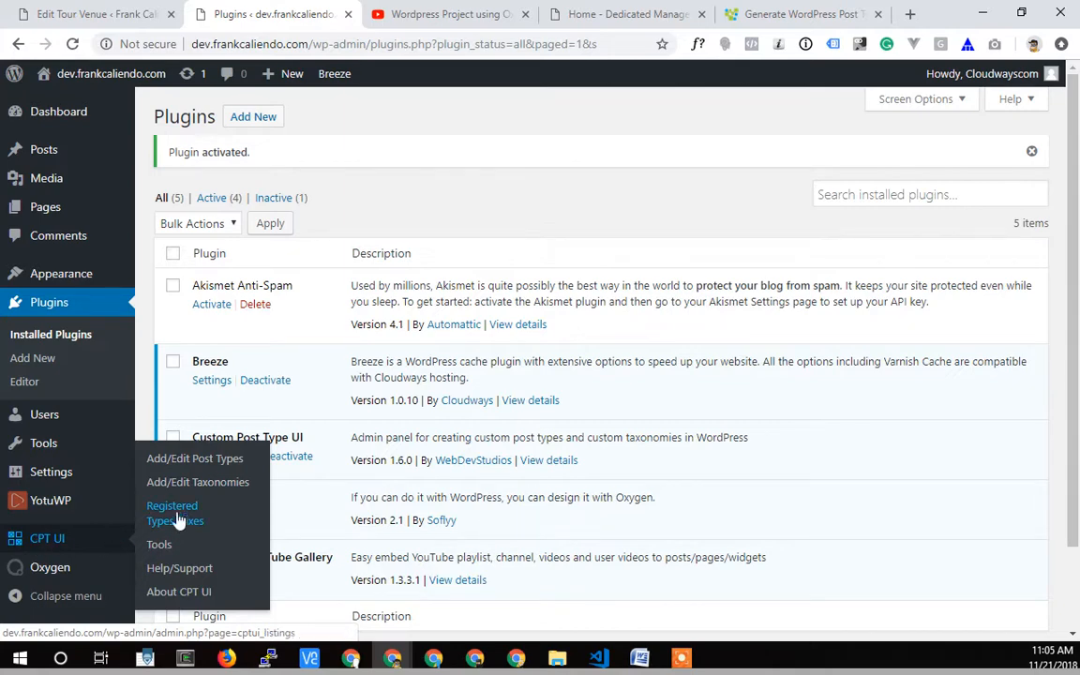
left_click(192, 460)
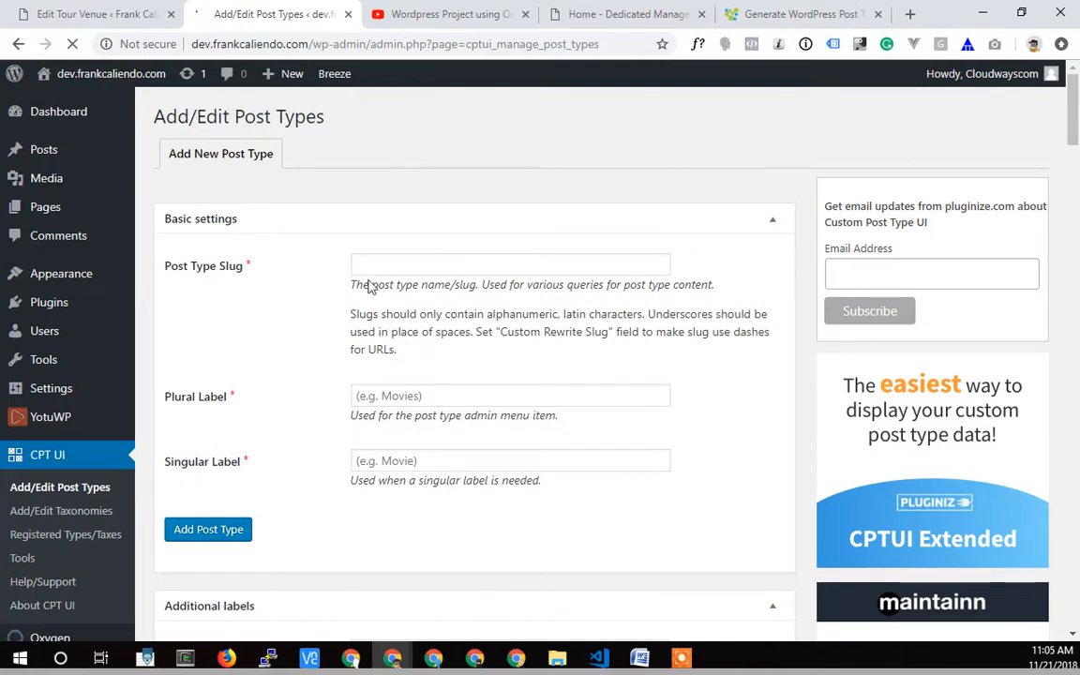
left_click(382, 265)
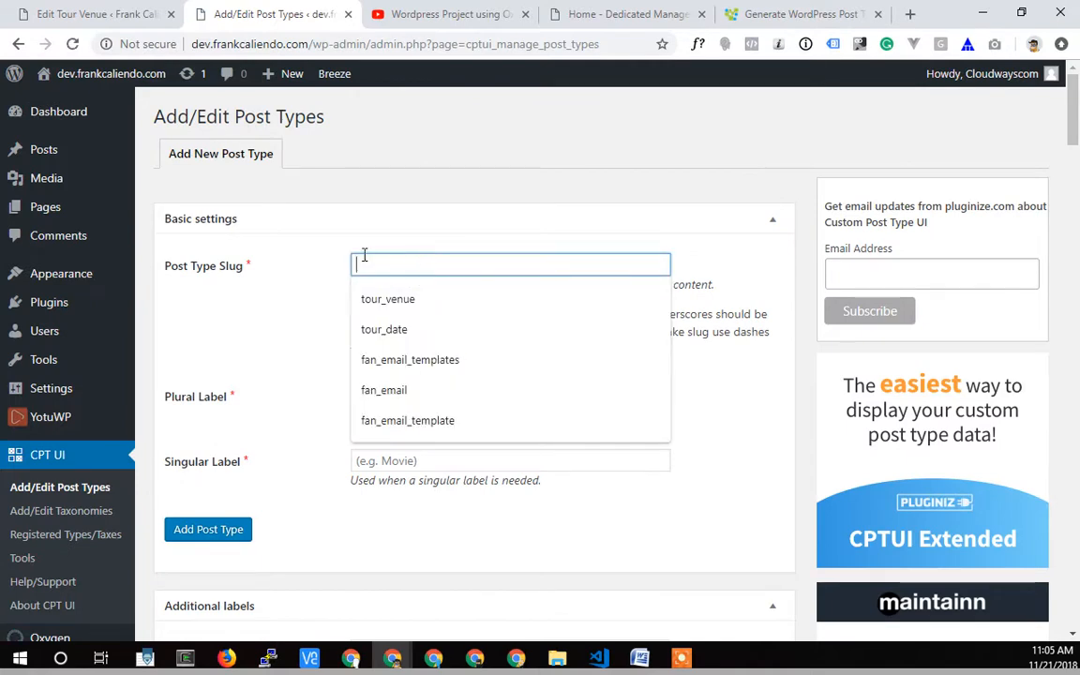
left_click(377, 328)
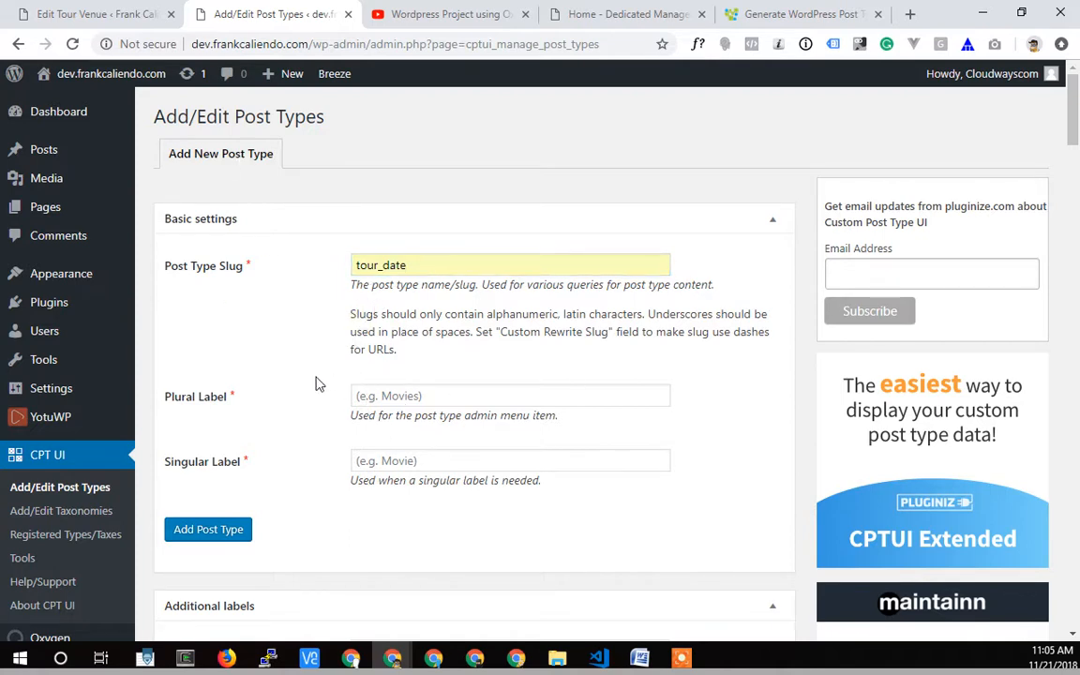
left_click(392, 393)
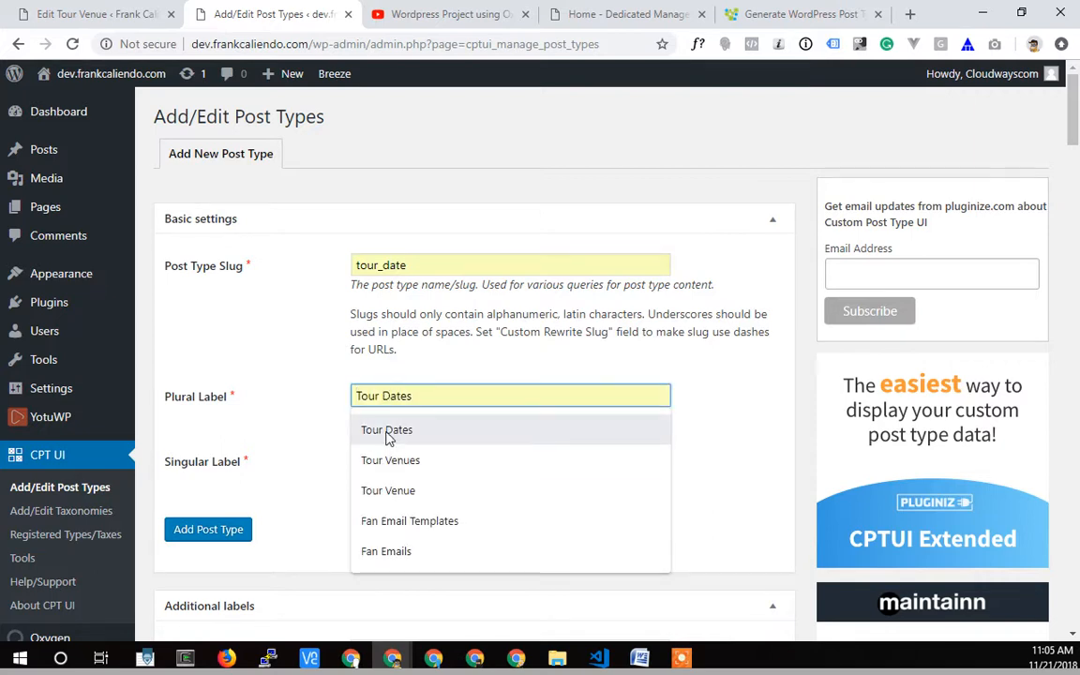
left_click(387, 432)
left_click(373, 462)
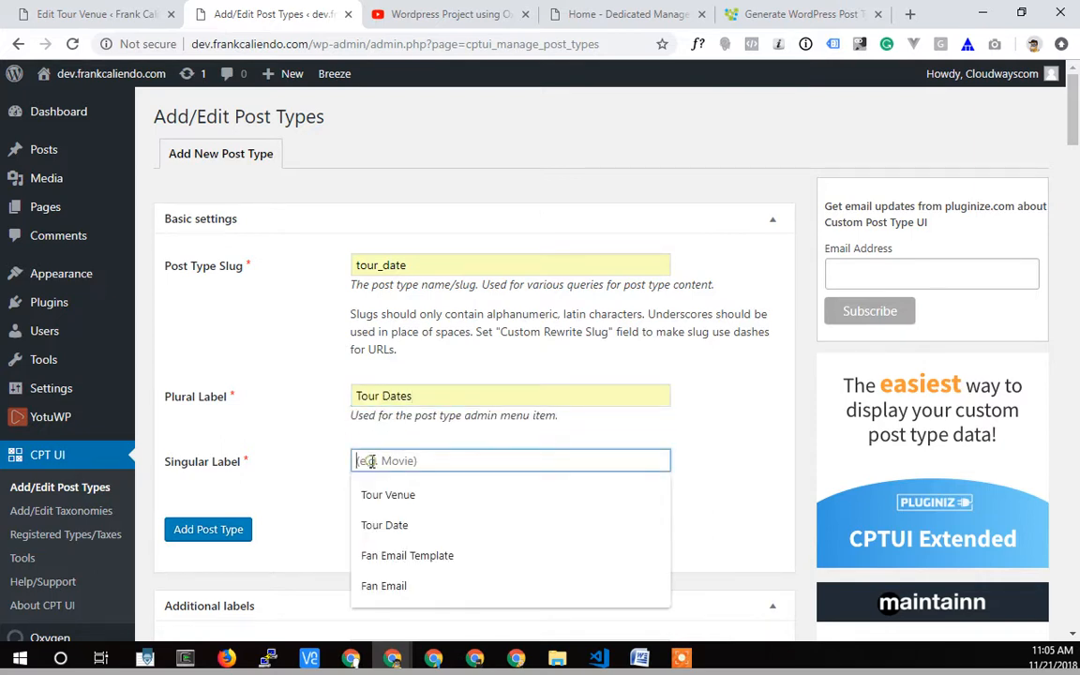
left_click(372, 527)
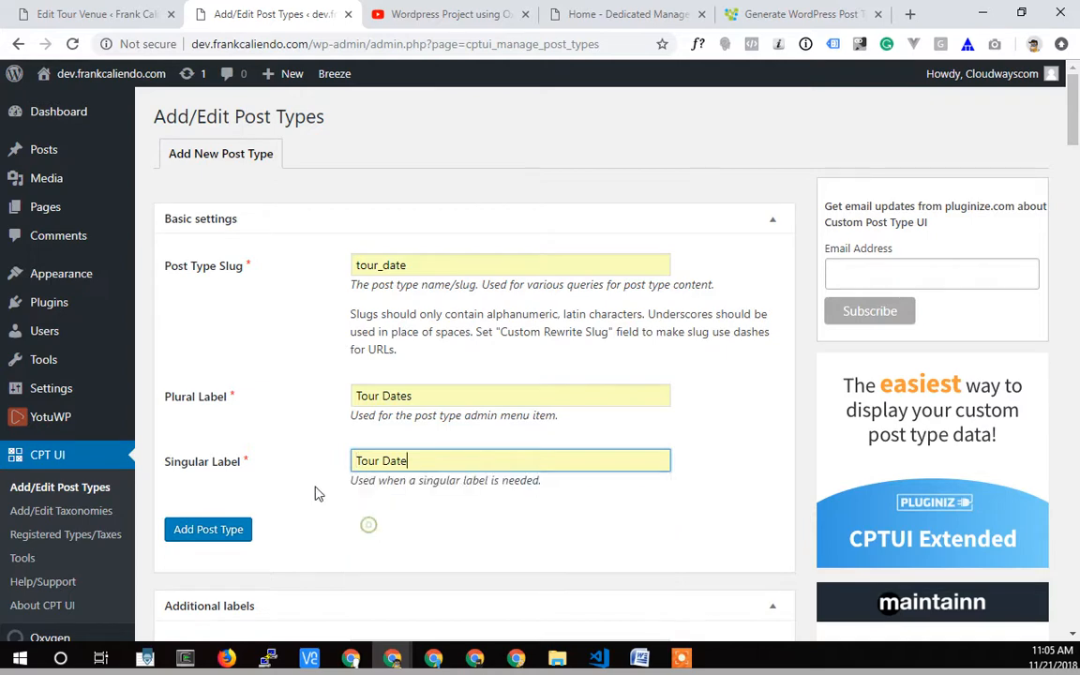
scroll(298, 440, "down", 2)
left_click(203, 364)
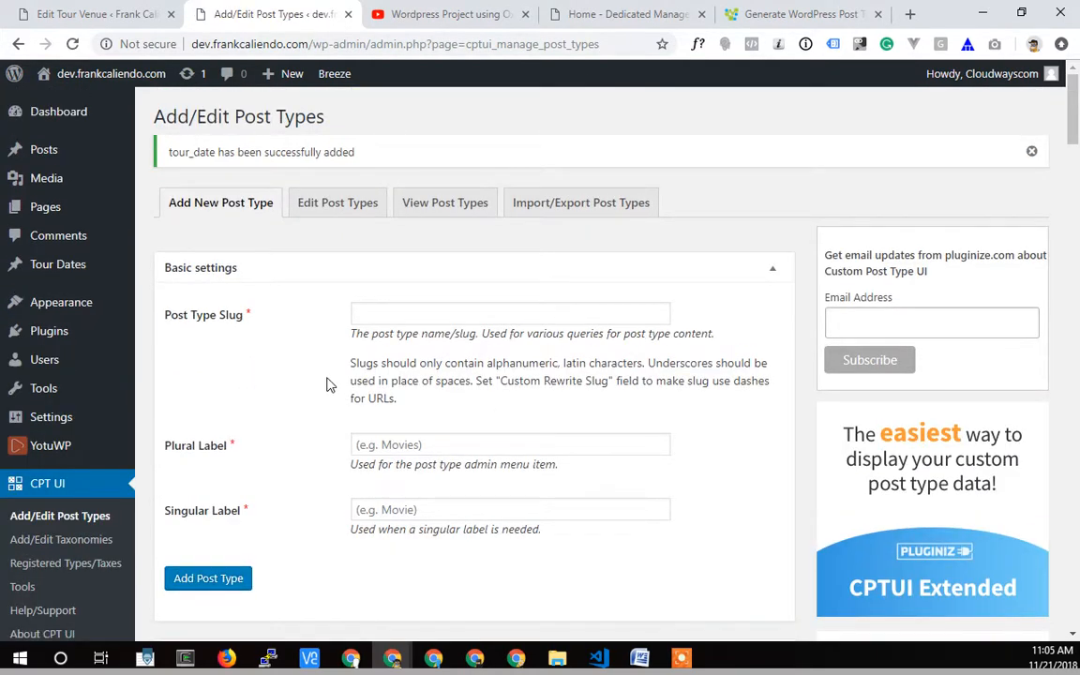
Open the Tour Dates post type for editing and set its Menu Position to 26.
left_click(341, 207)
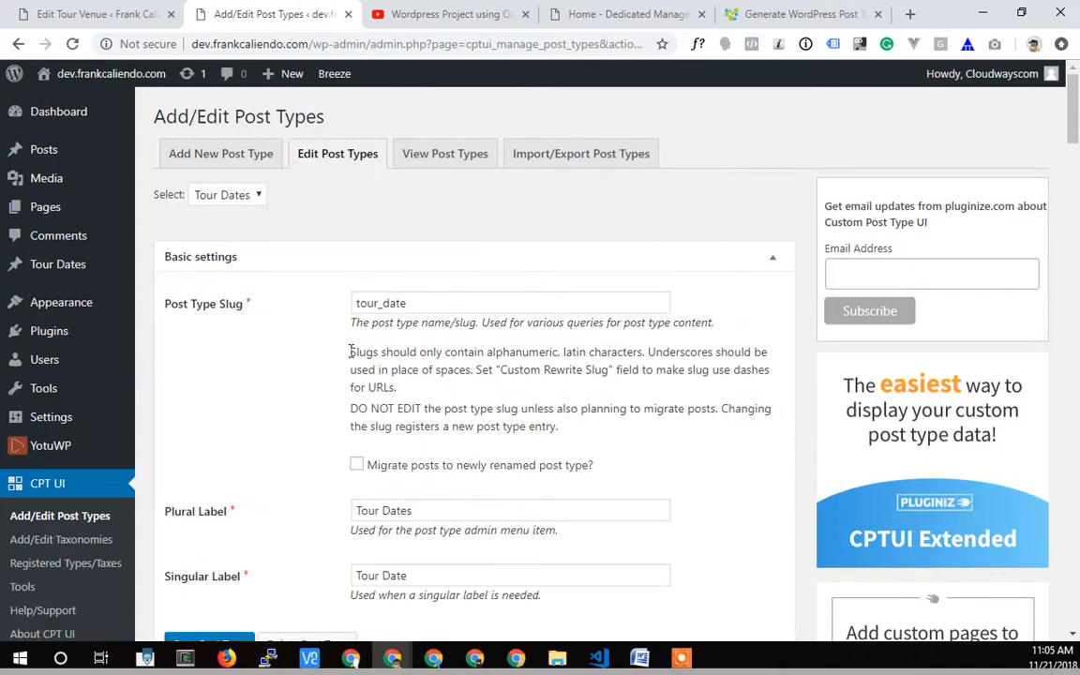
scroll(284, 417, "down", 10)
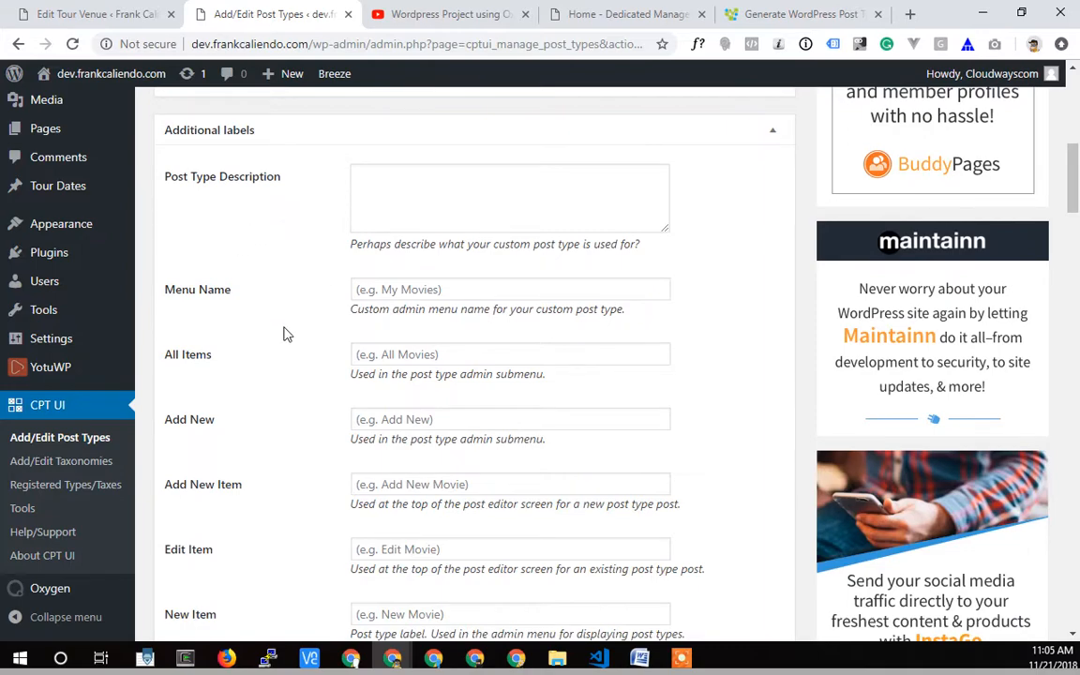
scroll(288, 480, "down", 8)
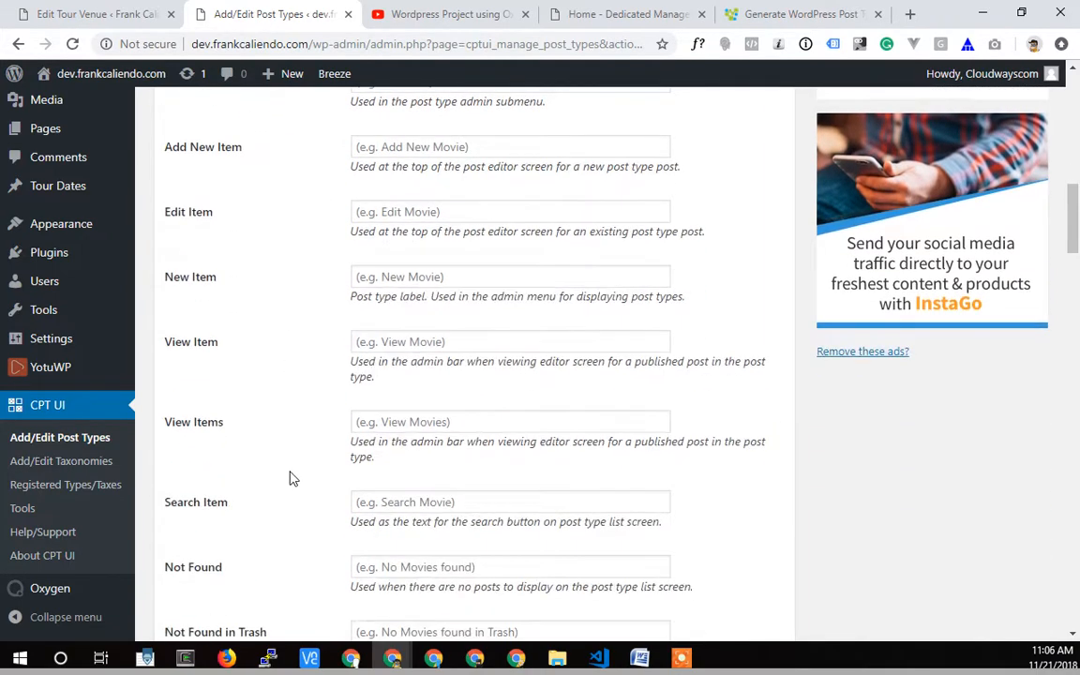
scroll(290, 474, "down", 12)
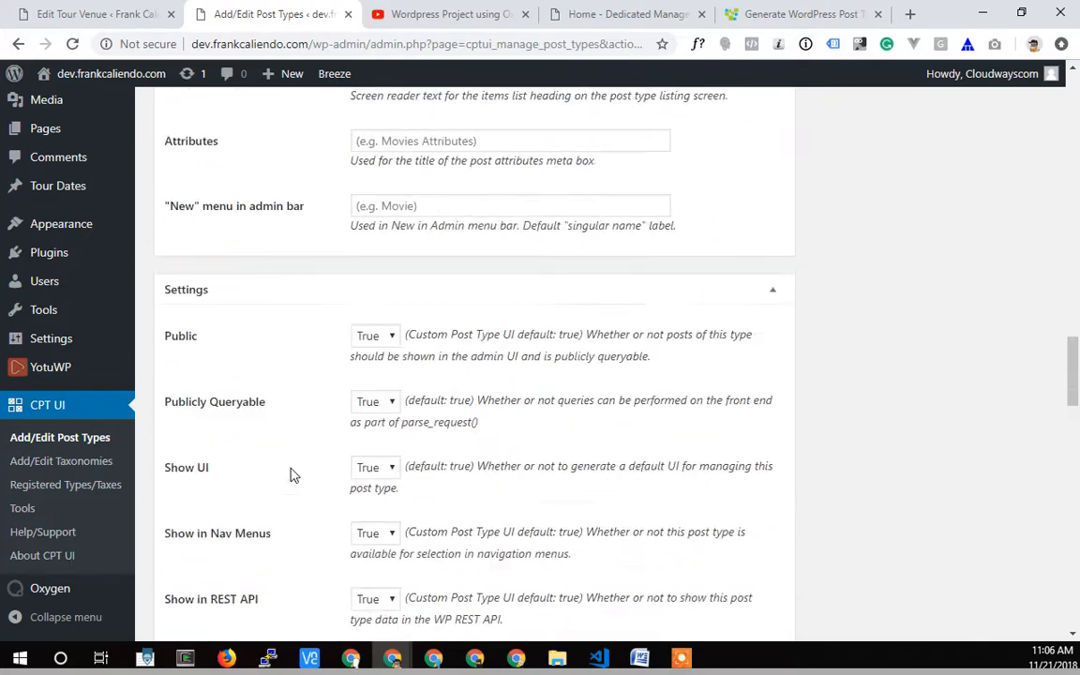
scroll(292, 471, "down", 9)
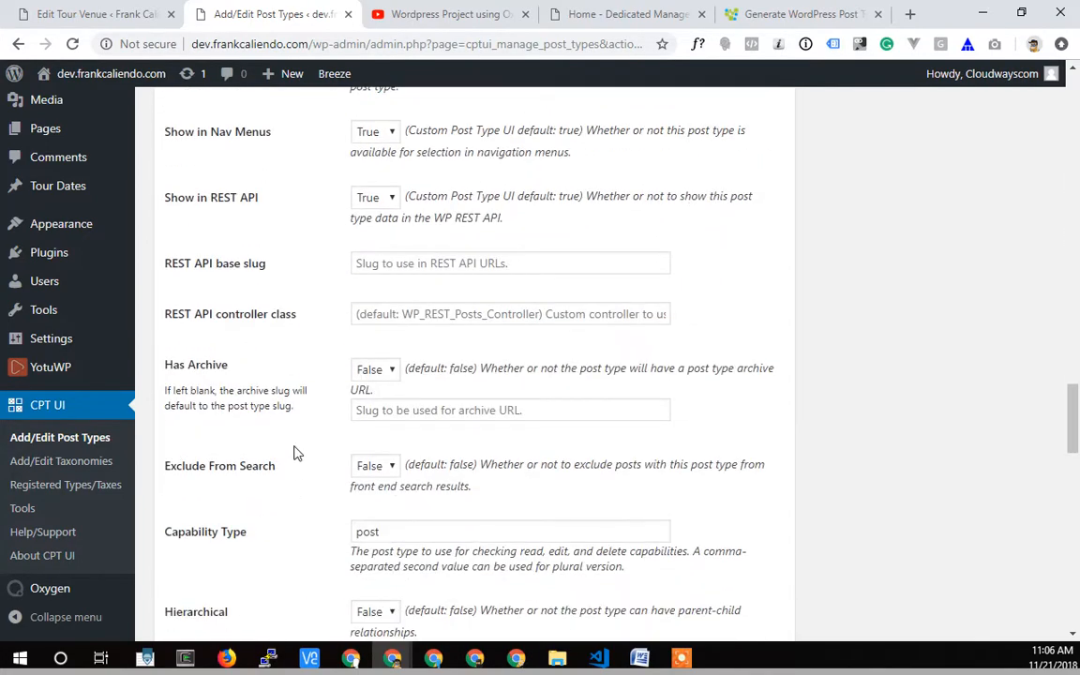
scroll(293, 448, "down", 10)
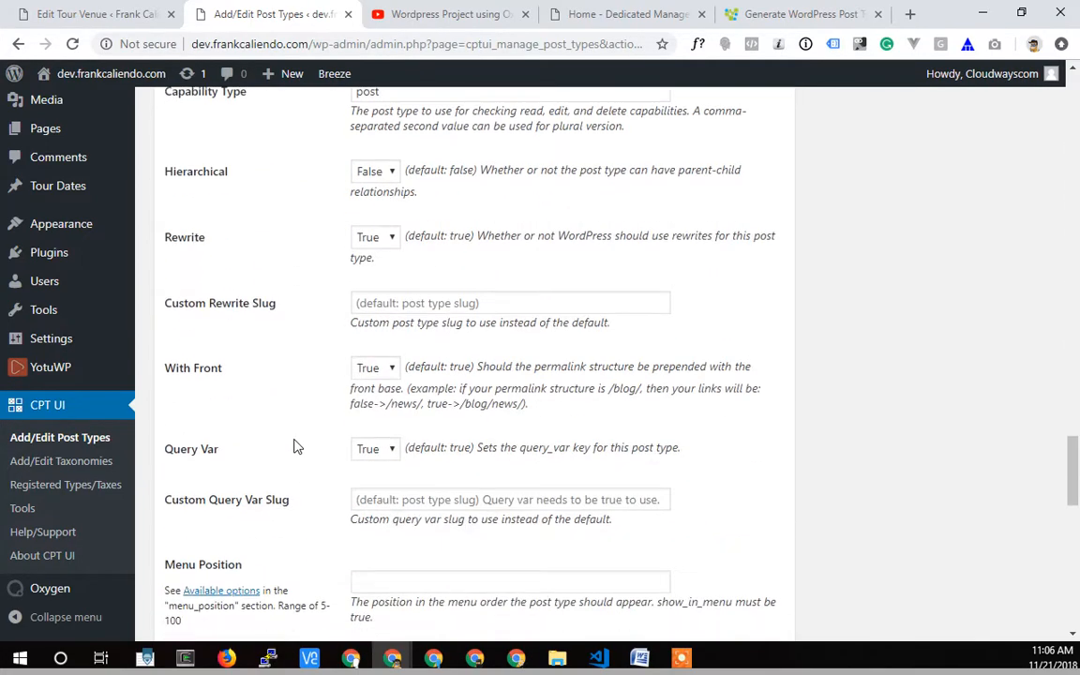
left_click(381, 263)
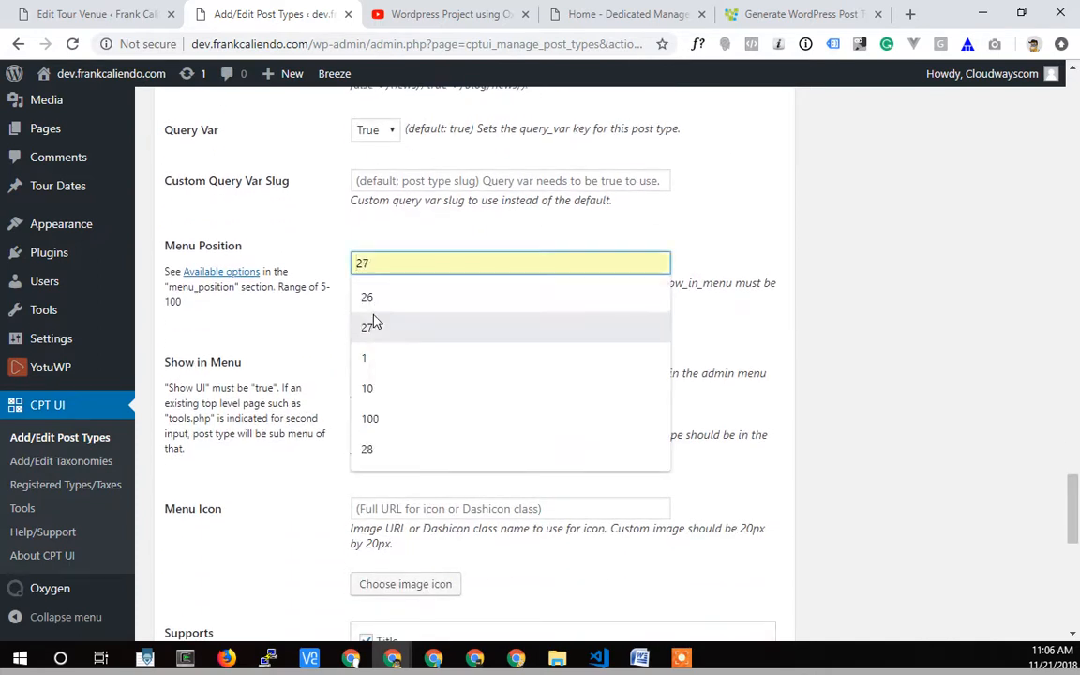
left_click(368, 300)
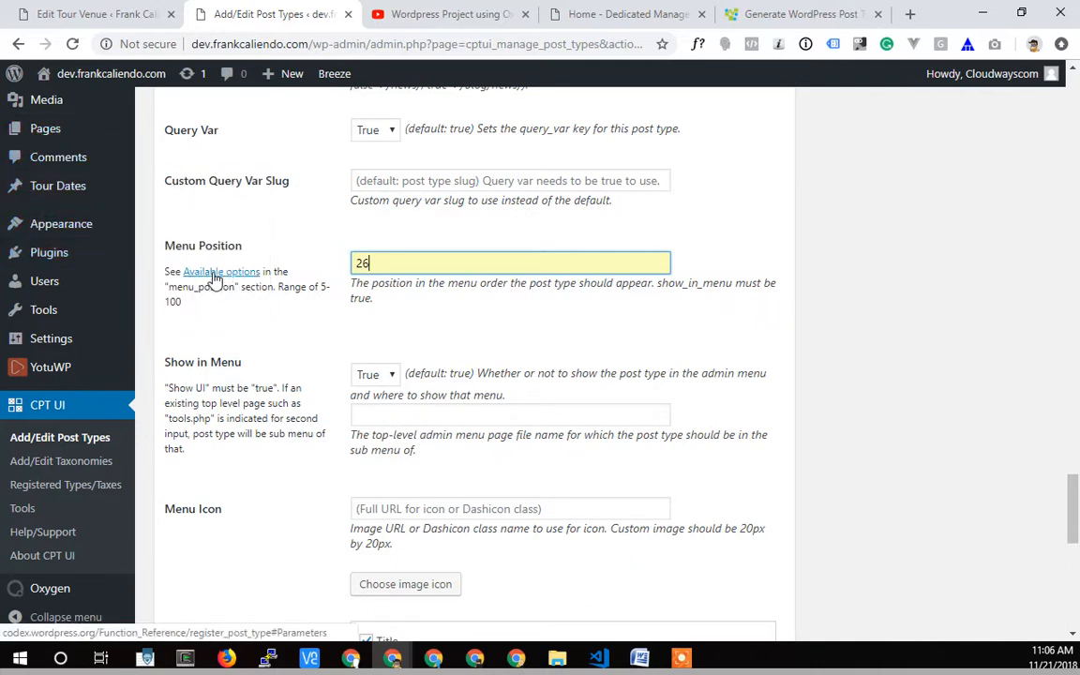
Open the available menu position options in a new browser tab and highlight the "below comments" entry under menu_position.
right_click(217, 271)
left_click(253, 284)
left_click(412, 13)
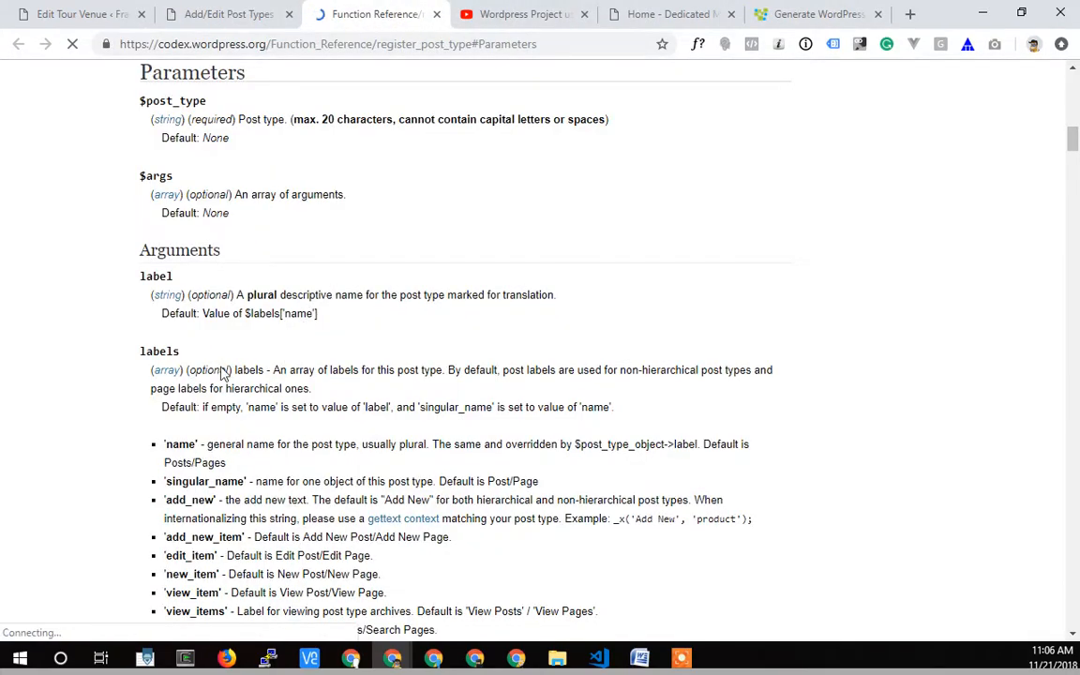
scroll(224, 368, "down", 2)
scroll(231, 348, "up", 1)
scroll(232, 349, "down", 10)
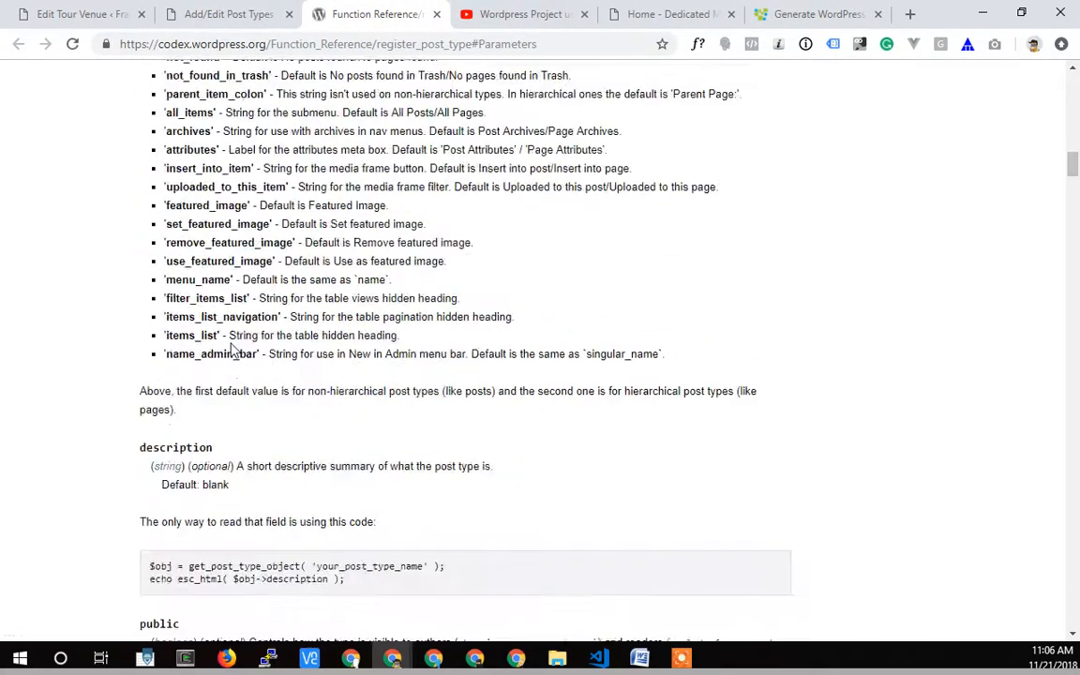
scroll(233, 349, "down", 15)
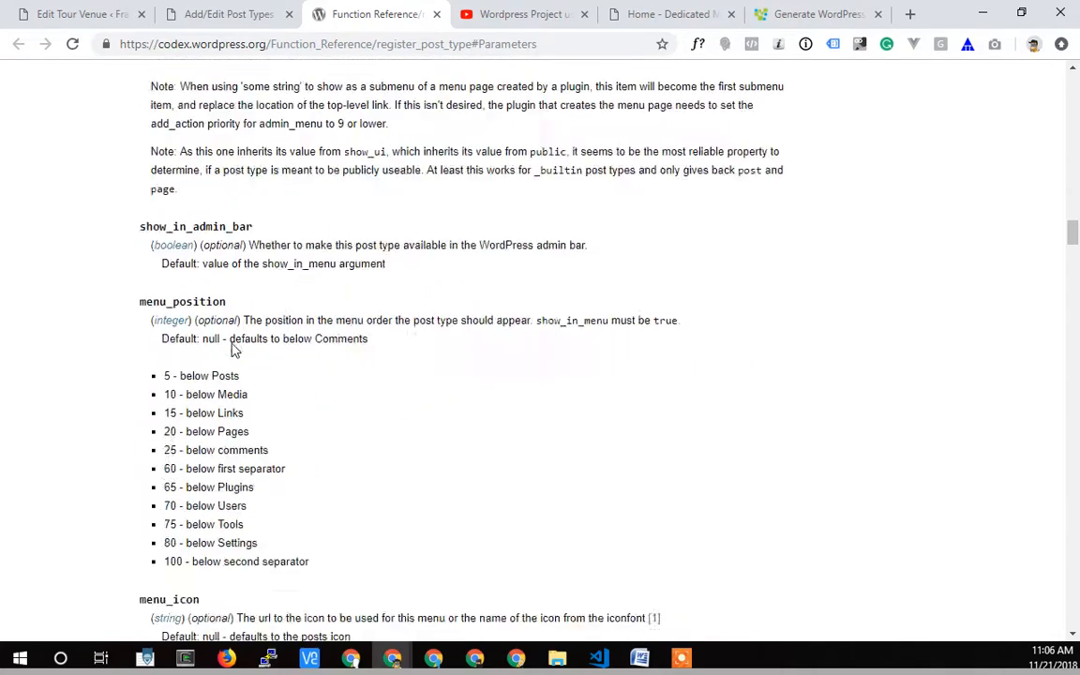
scroll(195, 263, "up", 3)
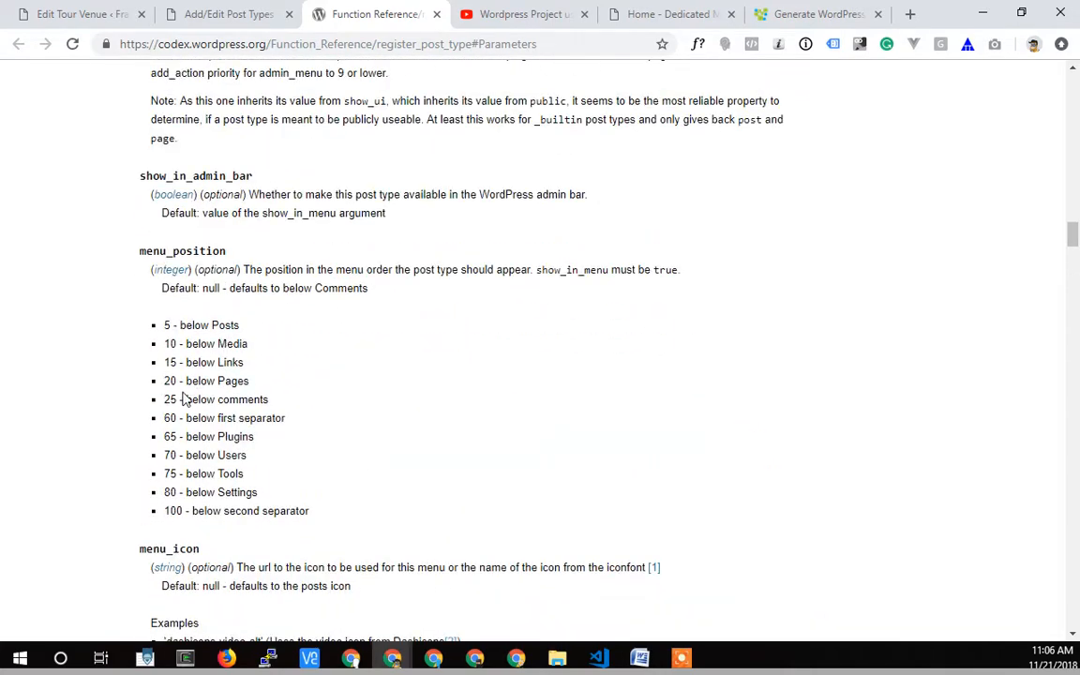
left_click_drag(185, 398, 288, 401)
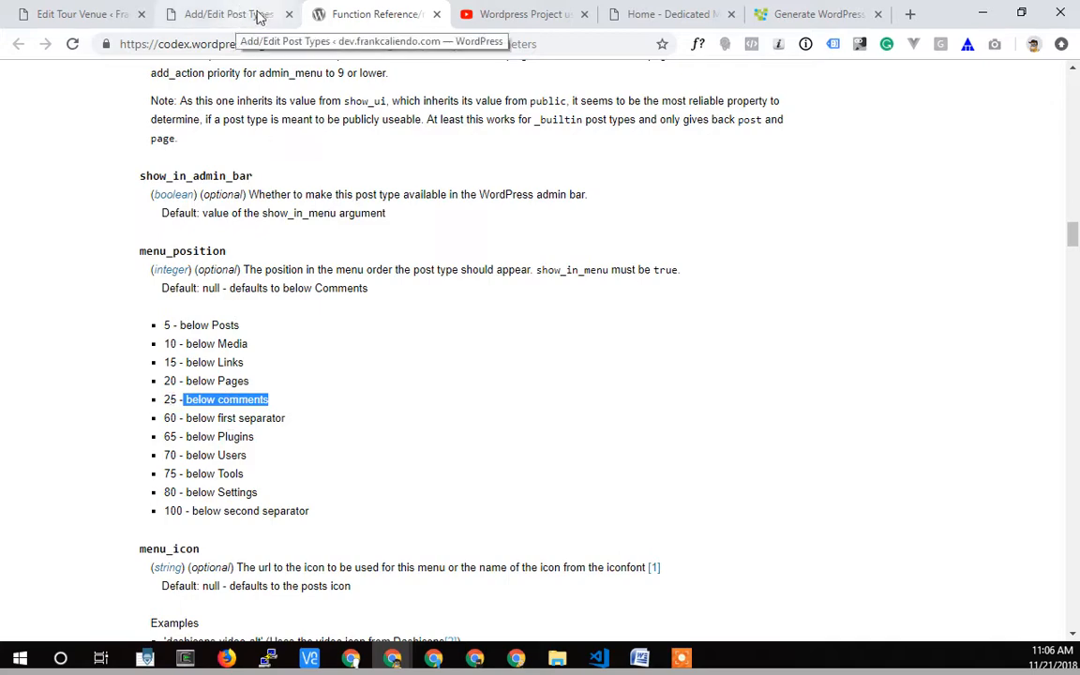
Return to the Tour Dates post type settings and check where Tour Dates sits in the admin menu.
left_click(215, 15)
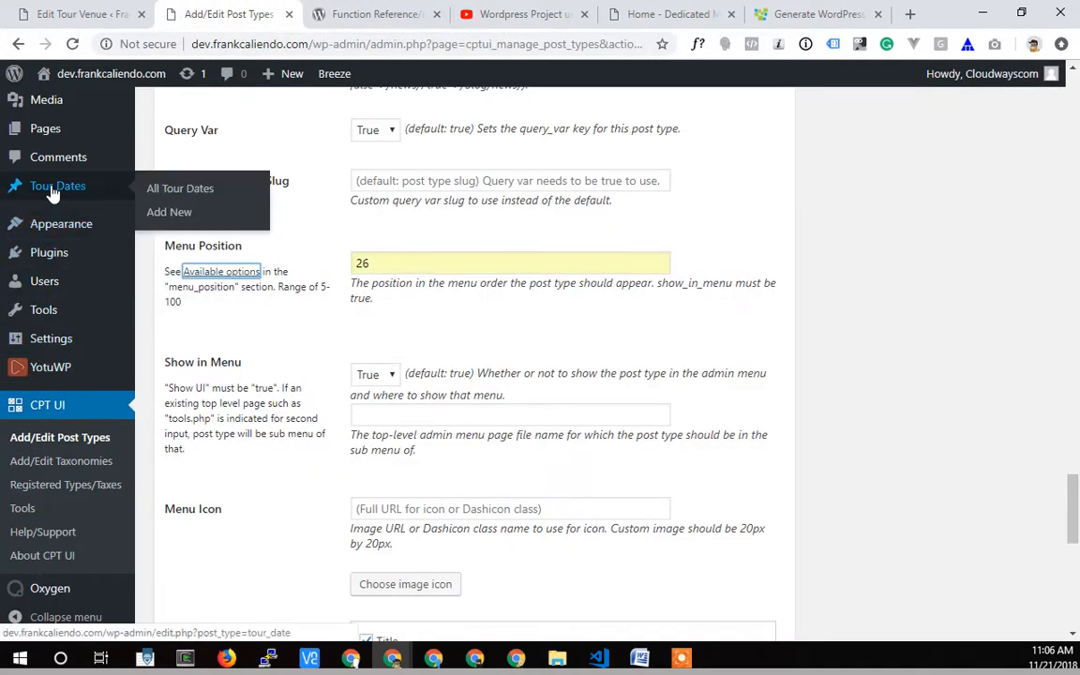
mouse_move(62, 190)
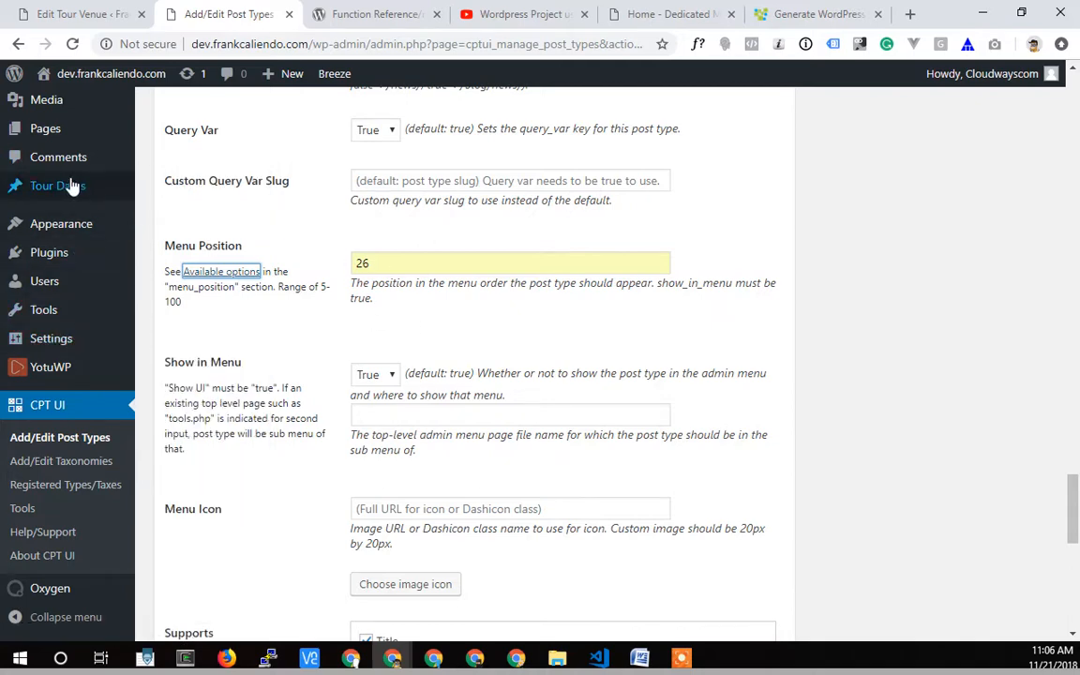
scroll(410, 345, "up", 3)
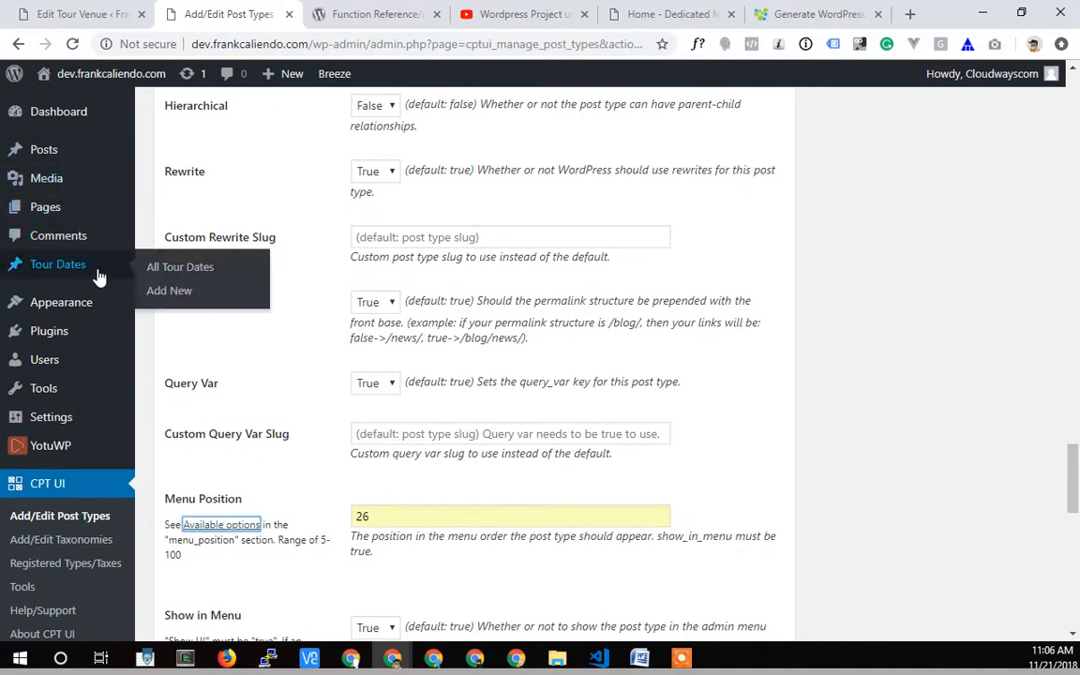
scroll(328, 543, "down", 3)
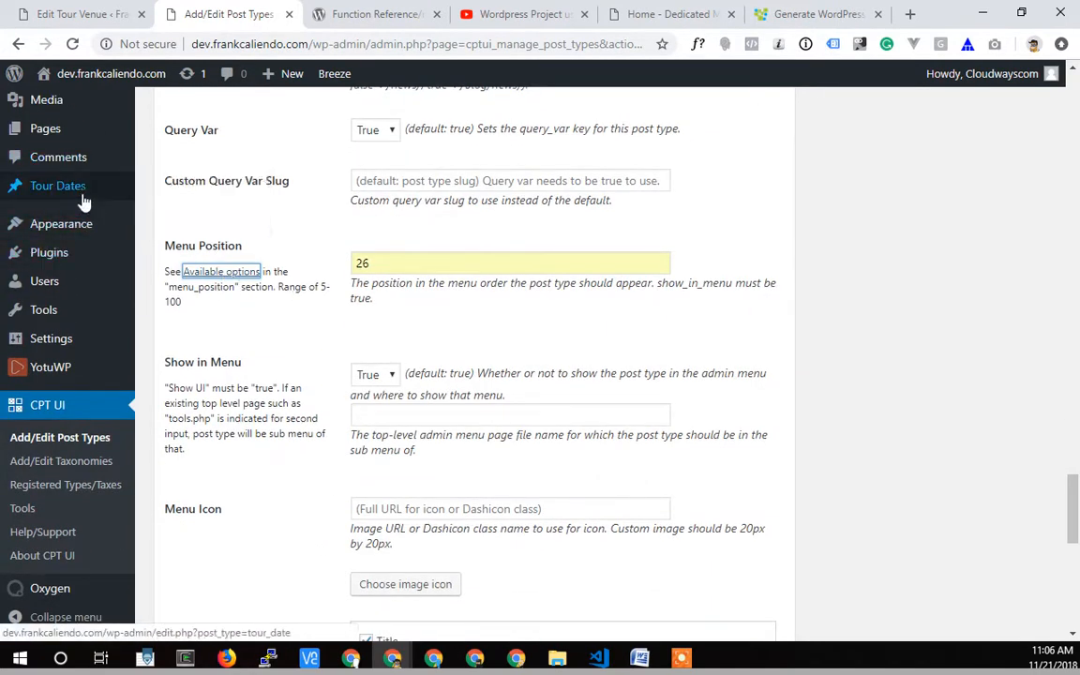
mouse_move(84, 208)
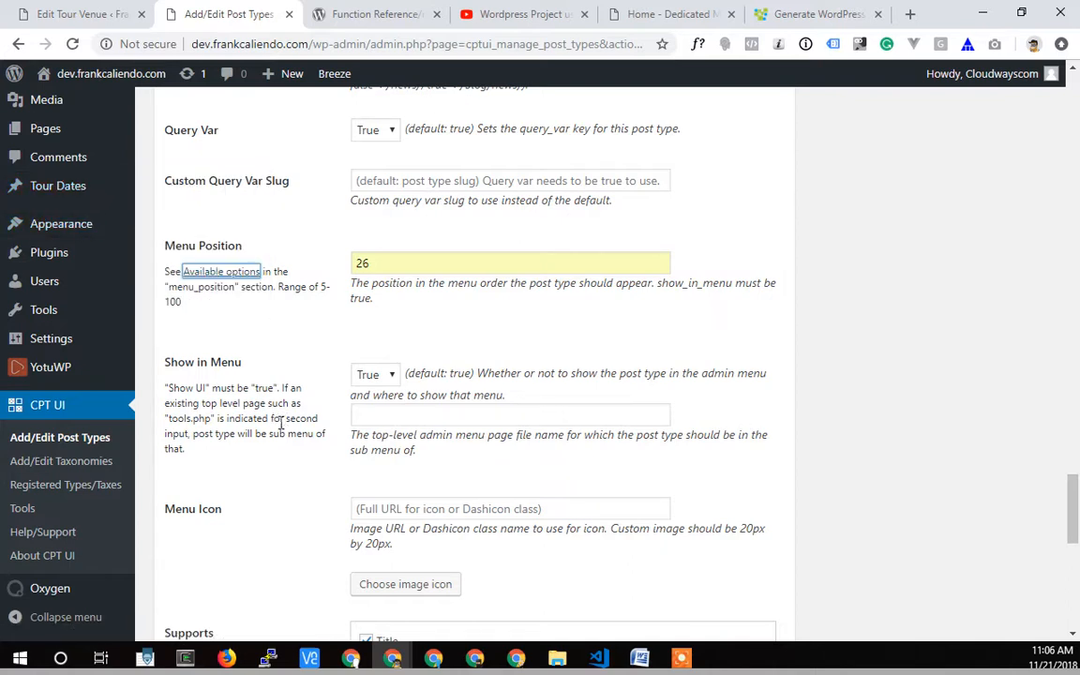
Review the remaining Tour Dates settings down to Supports and Built-in Taxonomies, and save the post type.
scroll(280, 424, "down", 1)
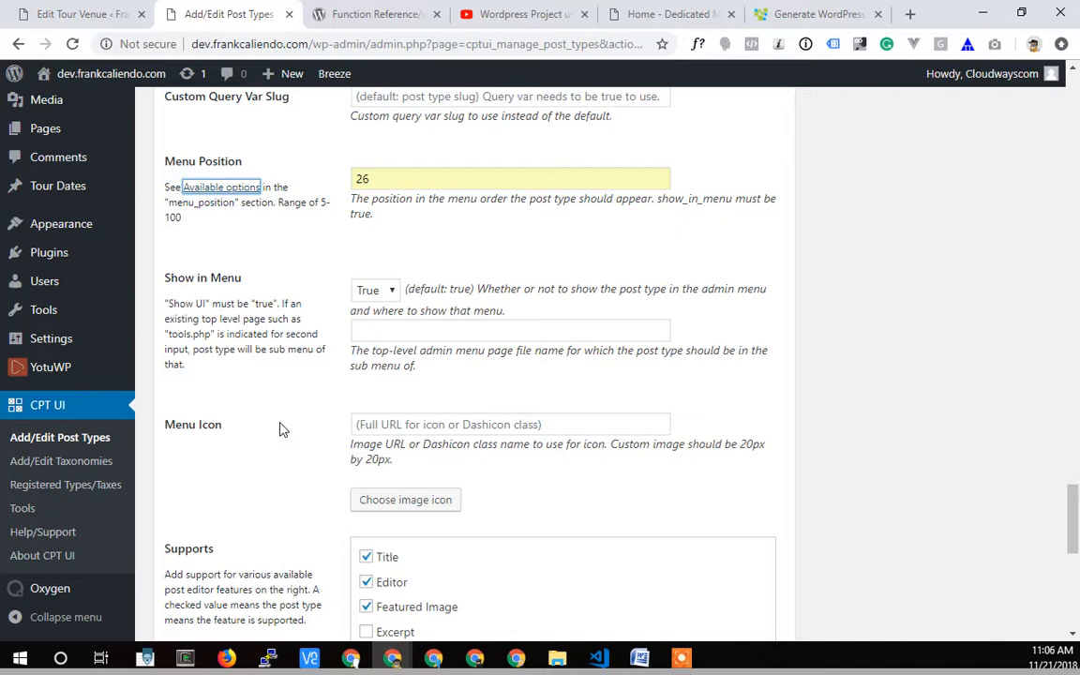
scroll(253, 342, "down", 2)
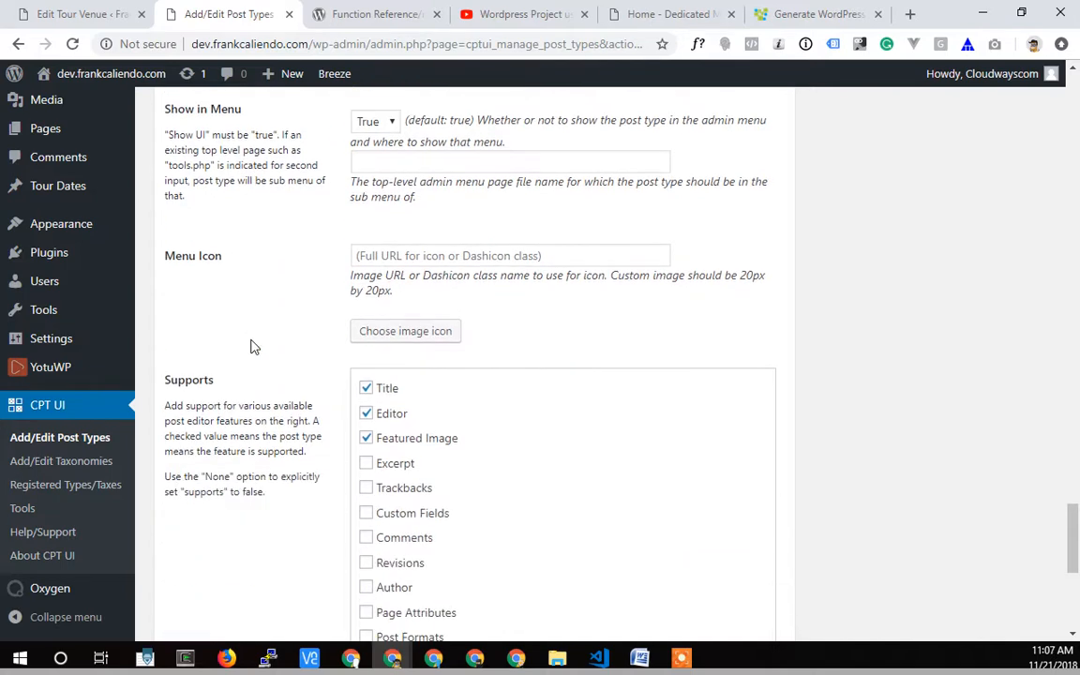
scroll(281, 333, "down", 2)
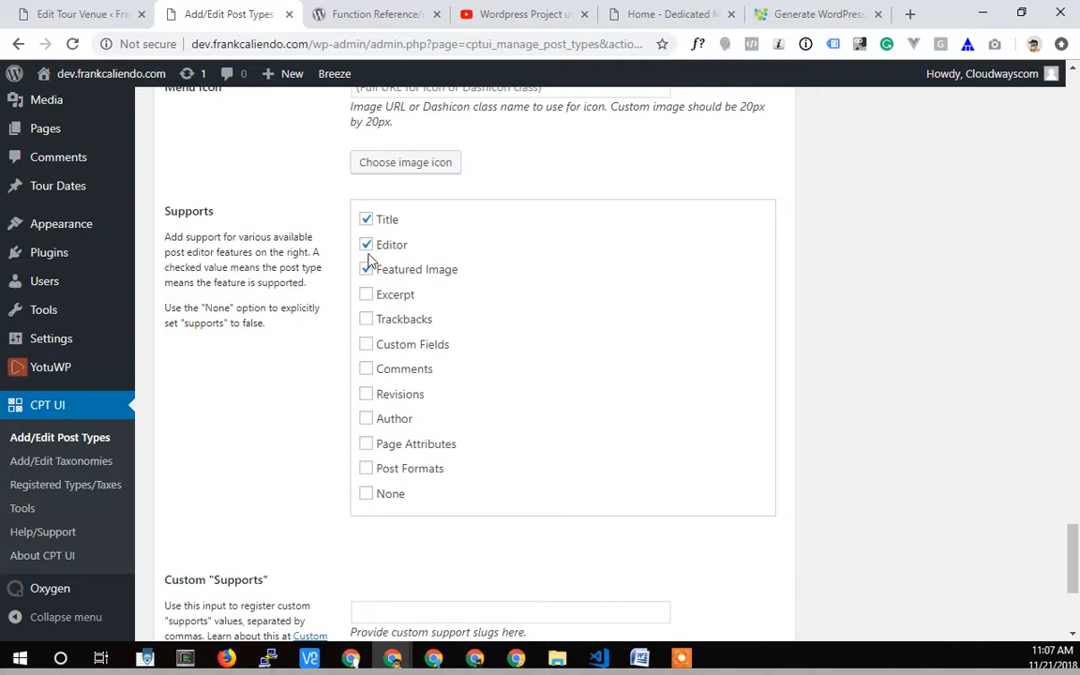
left_click(368, 265)
scroll(278, 381, "down", 3)
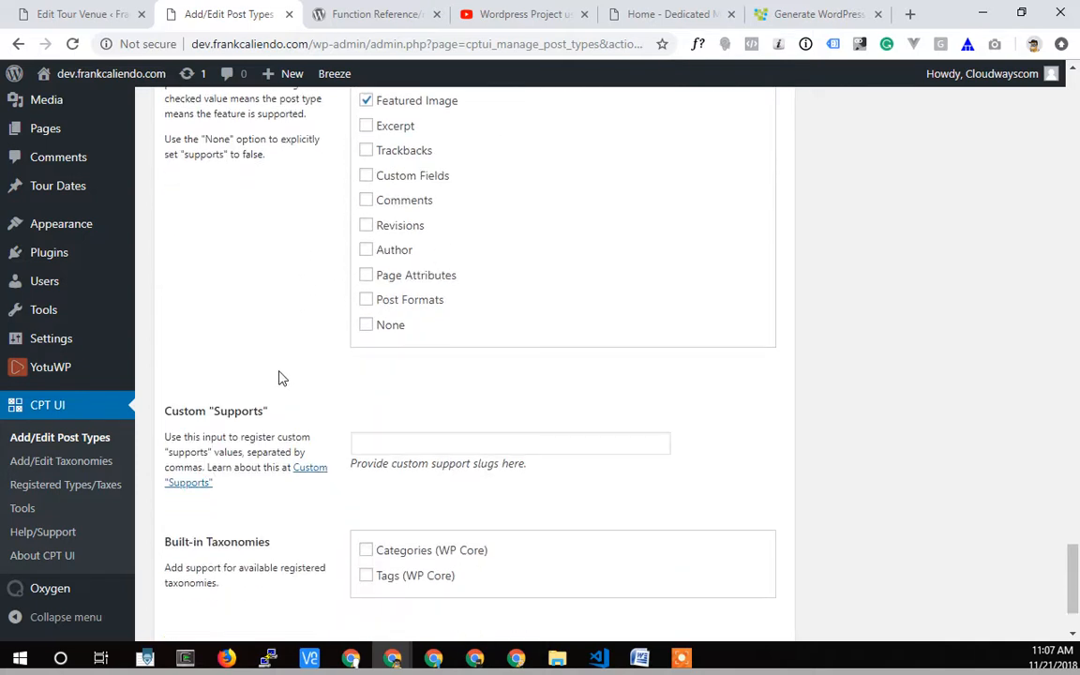
left_click(221, 563)
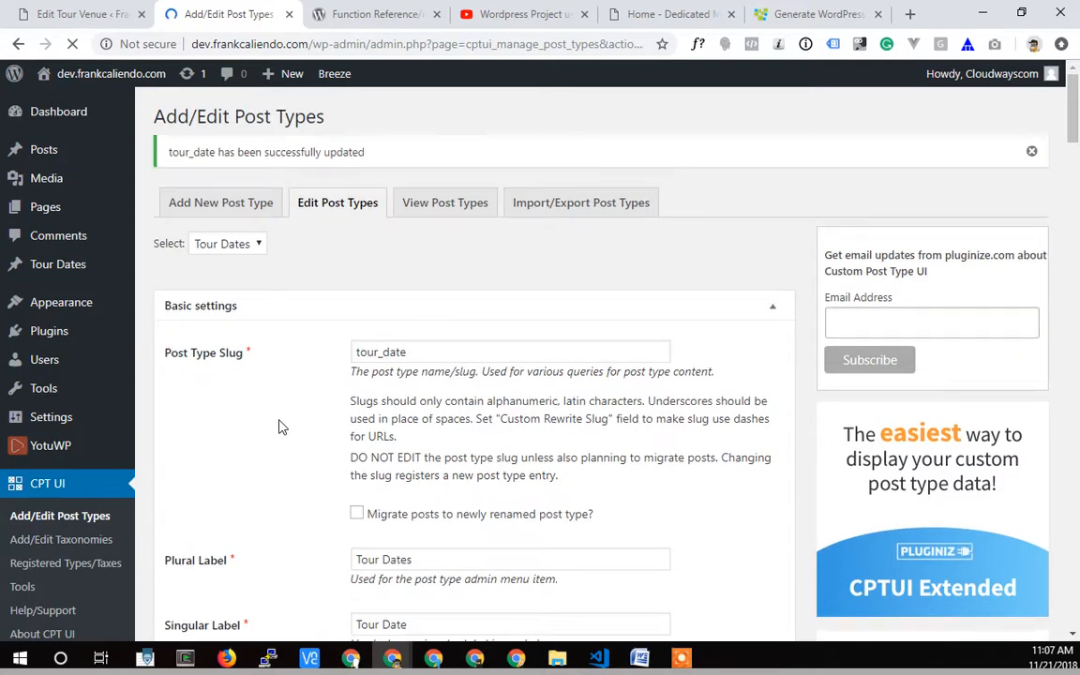
Check the Tour Dates entry in the admin menu and review the post type's additional labels, including Menu Name.
mouse_move(48, 272)
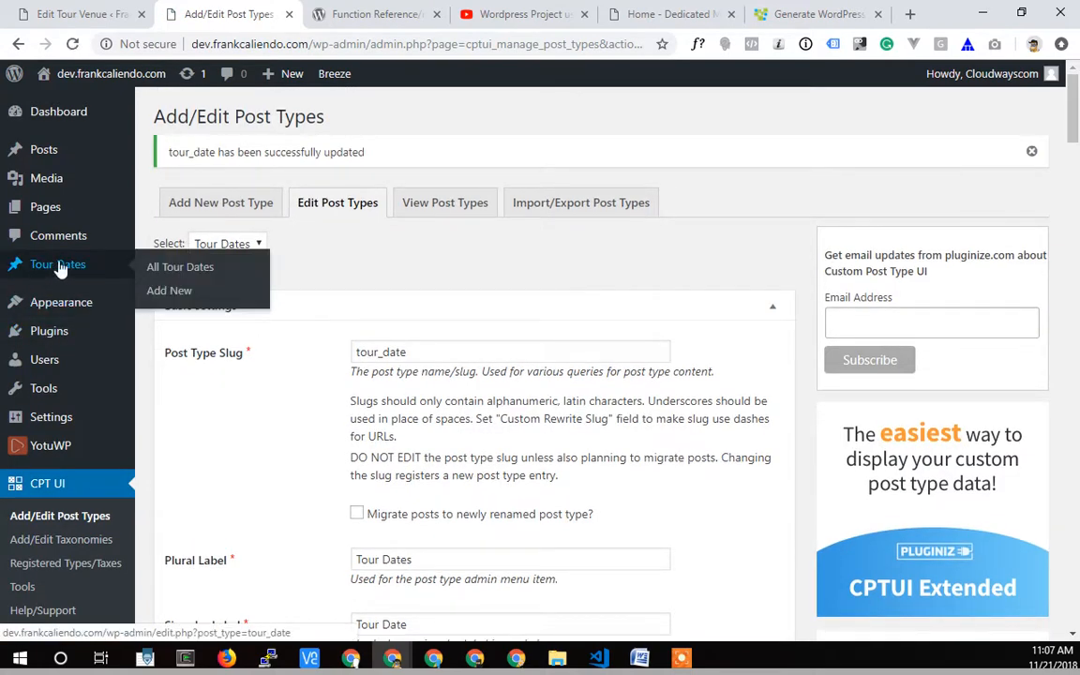
scroll(300, 458, "down", 4)
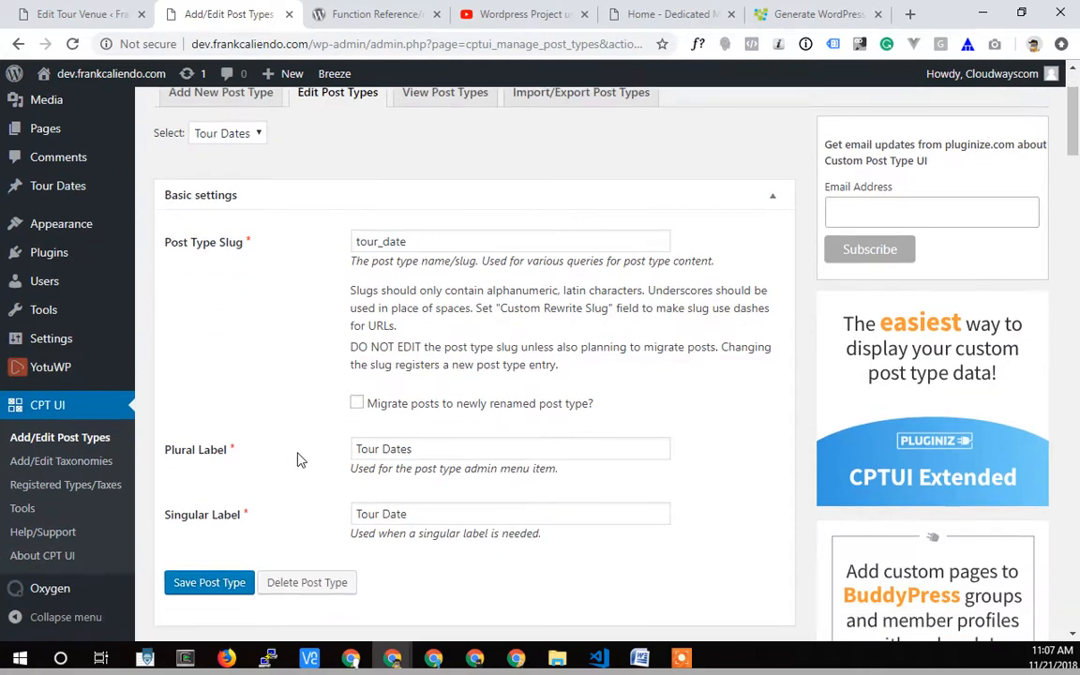
scroll(328, 450, "down", 2)
left_click(431, 341)
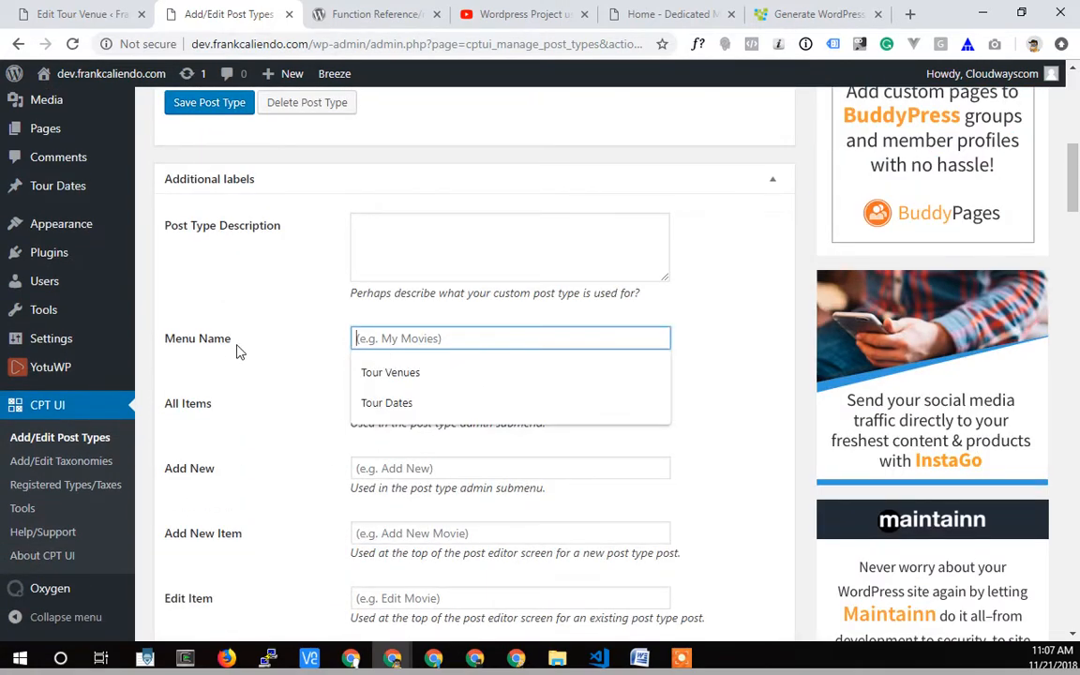
scroll(237, 352, "up", 3)
Open a new Tour Date entry from the Tour Dates list and compare its editor with the live site's Tour Venue edit screen.
mouse_move(60, 270)
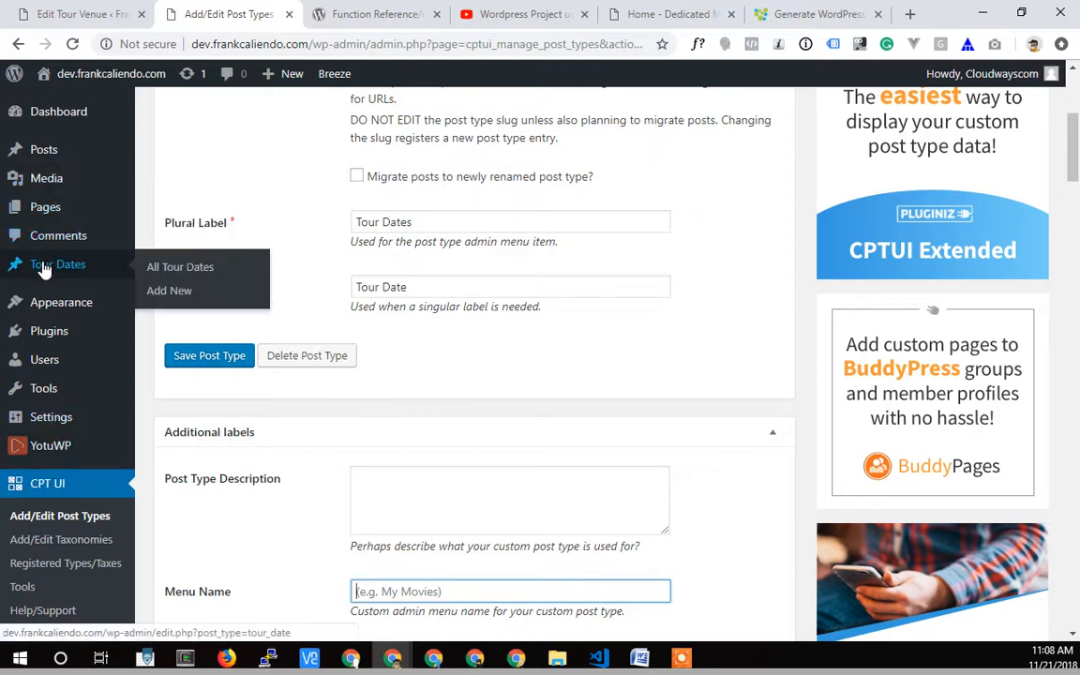
left_click(219, 270)
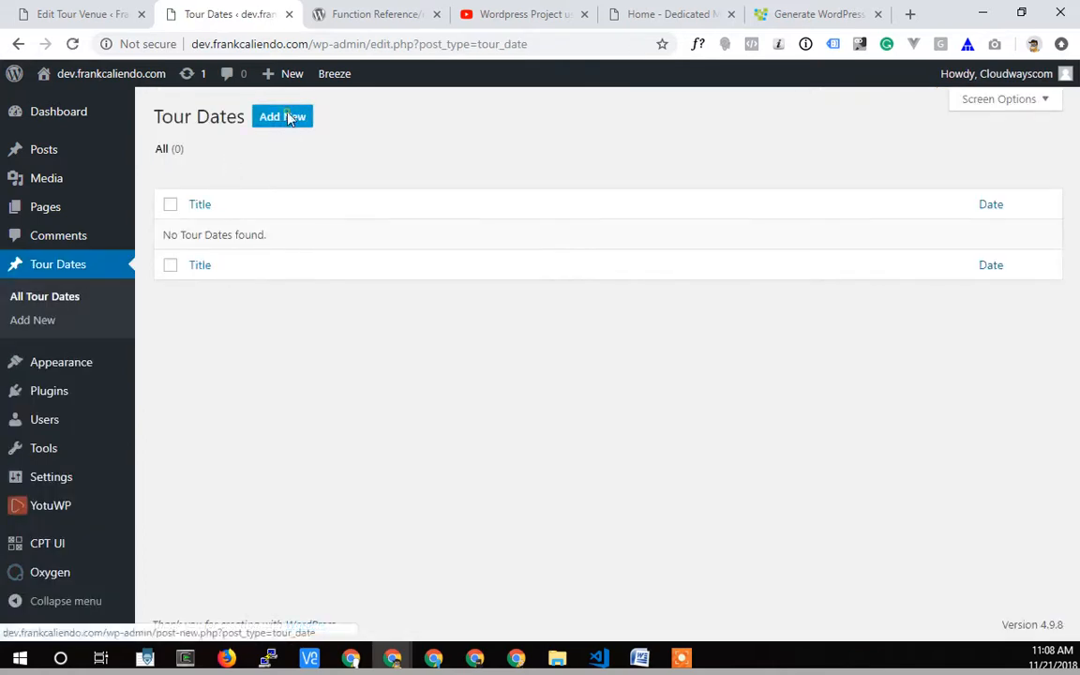
left_click(283, 116)
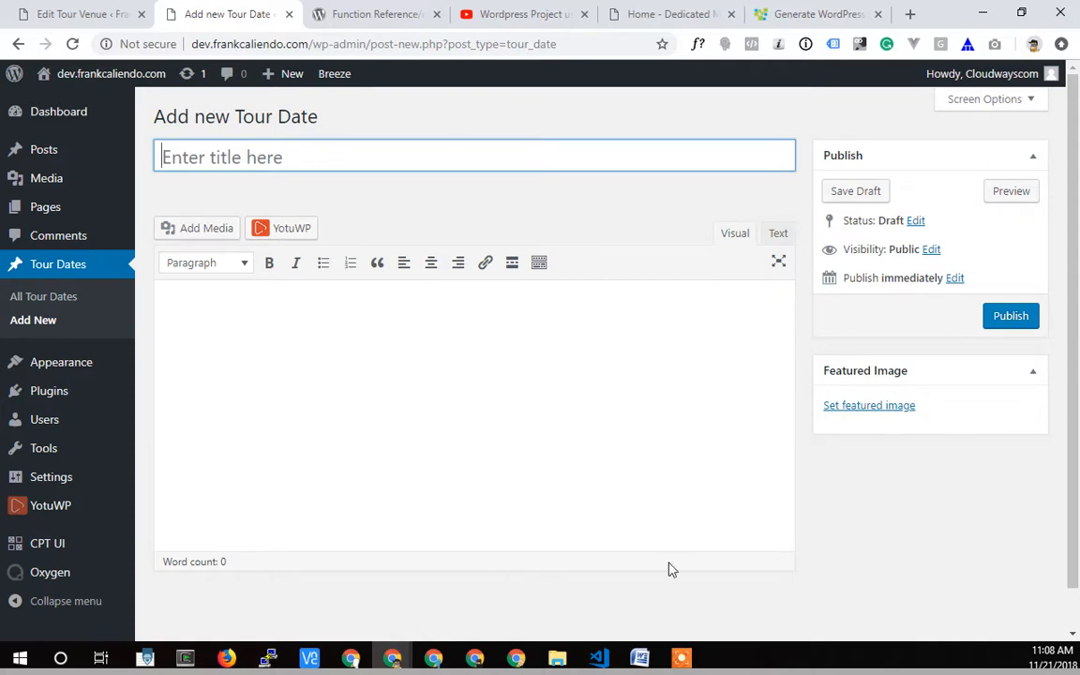
scroll(403, 600, "down", 1)
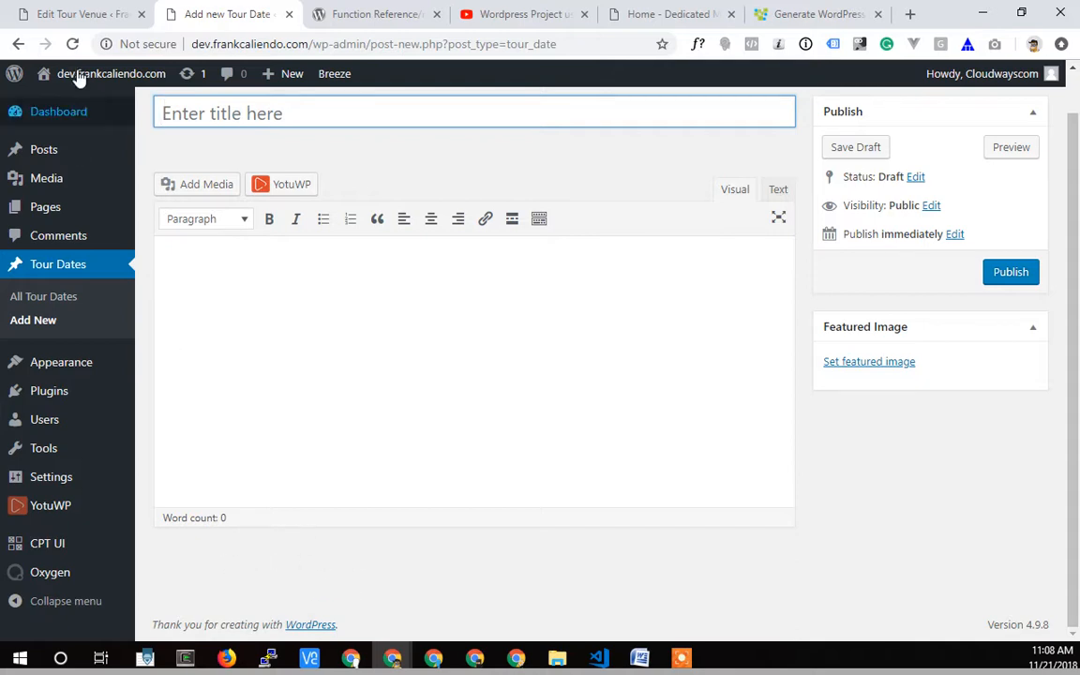
left_click(77, 15)
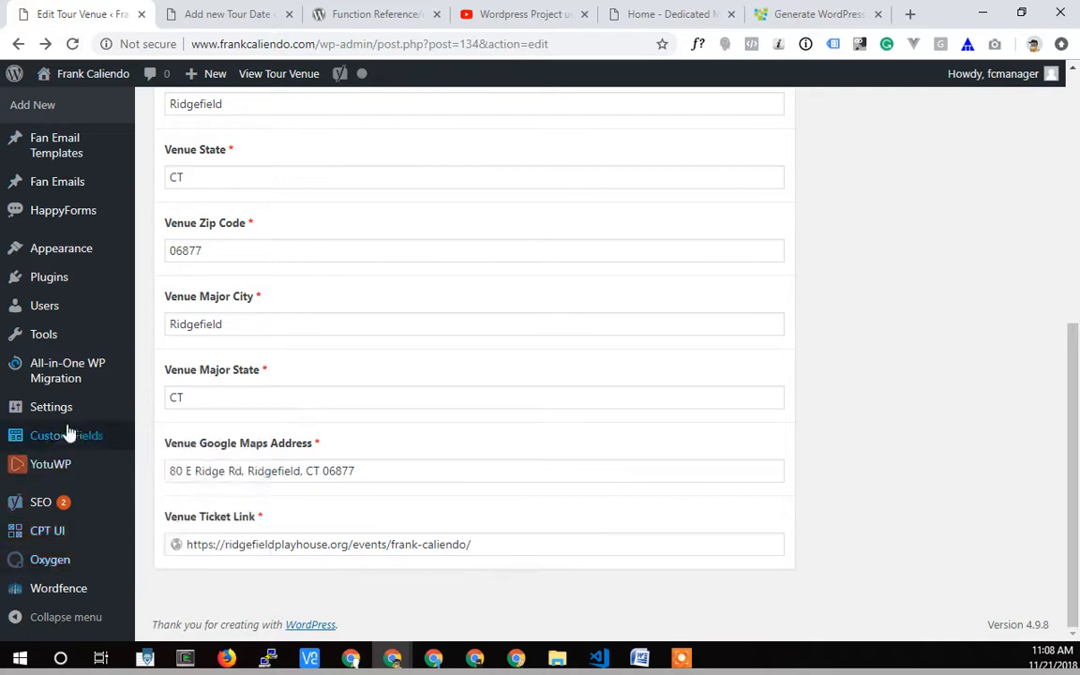
left_click(236, 17)
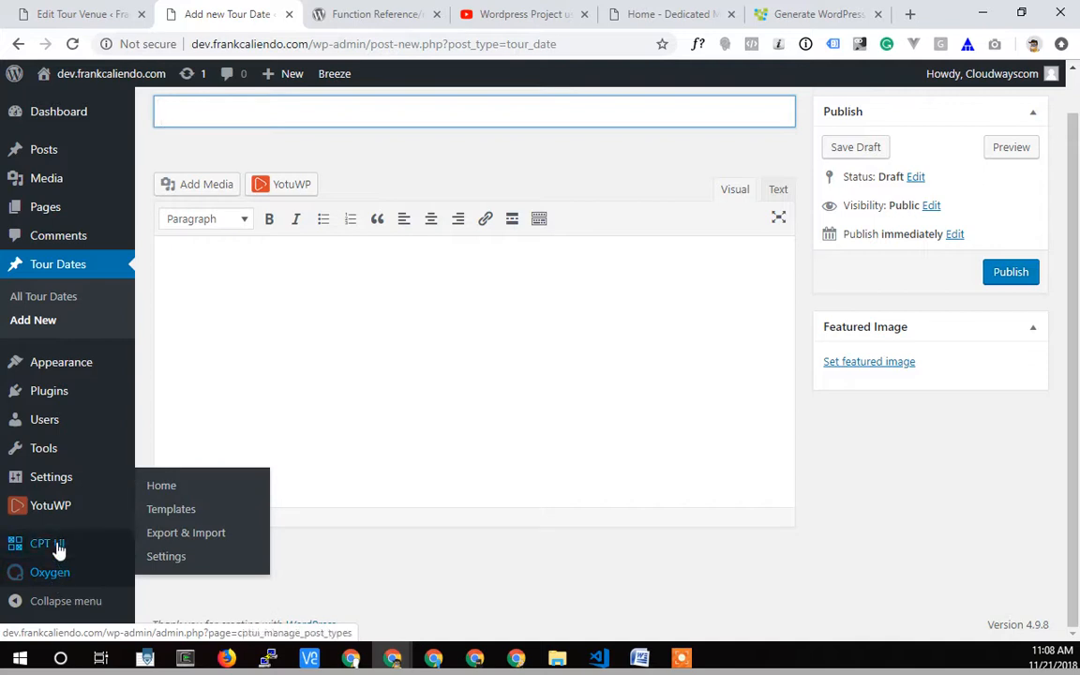
Open the CPT UI post type management page in a separate browser tab beside the current one and load Tour Dates for editing.
mouse_move(59, 547)
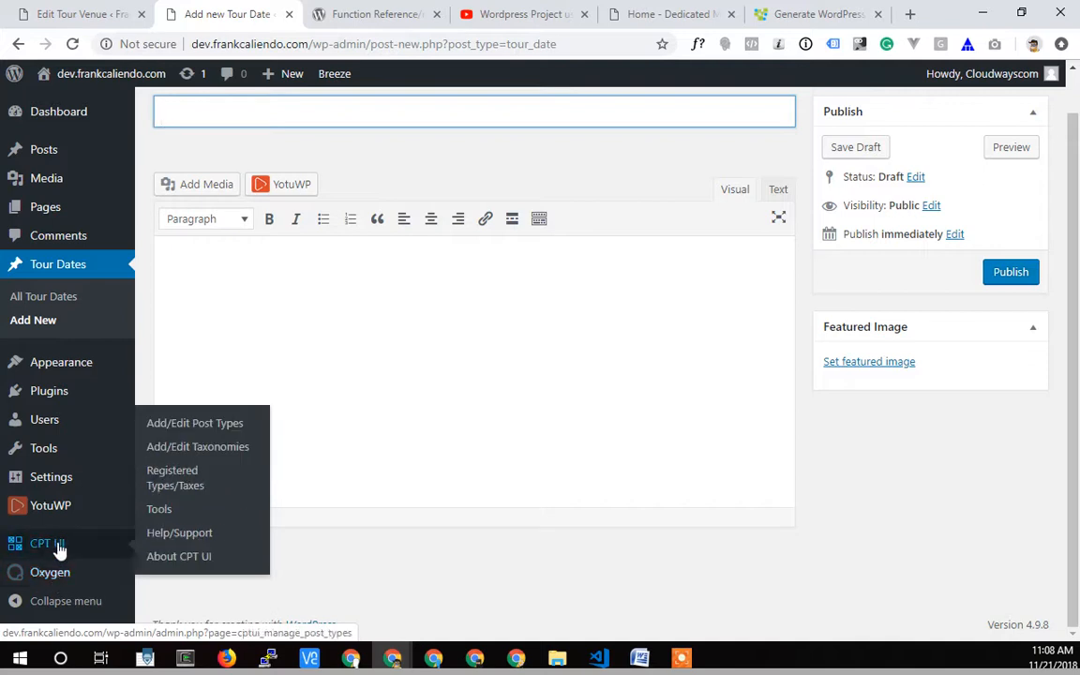
right_click(190, 430)
left_click(265, 436)
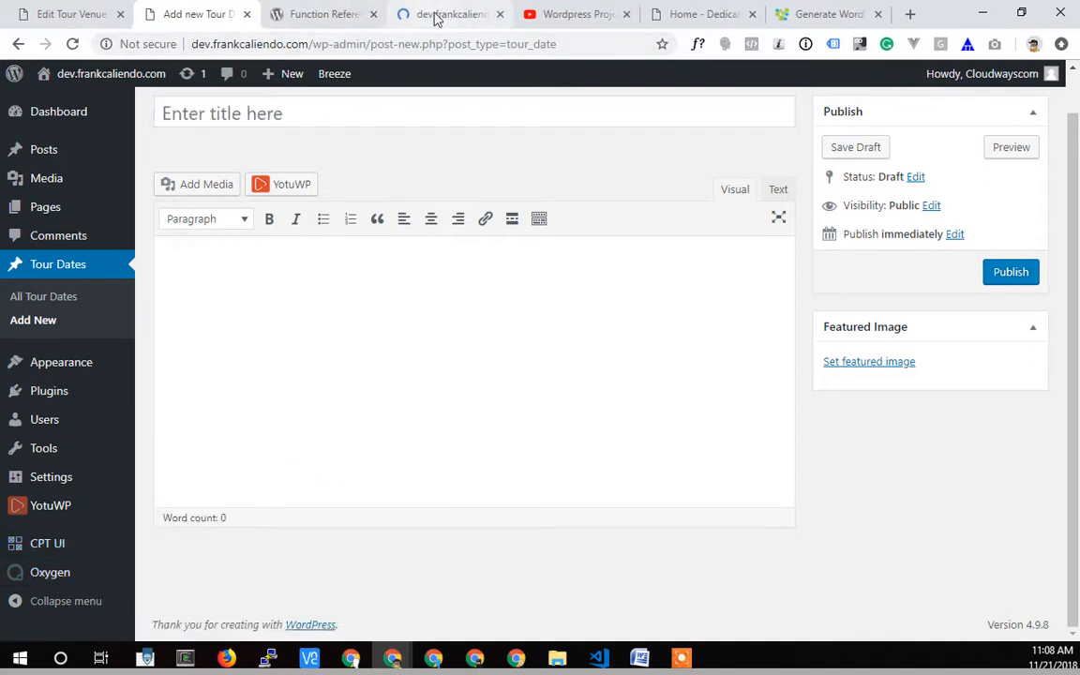
left_click_drag(436, 17, 321, 27)
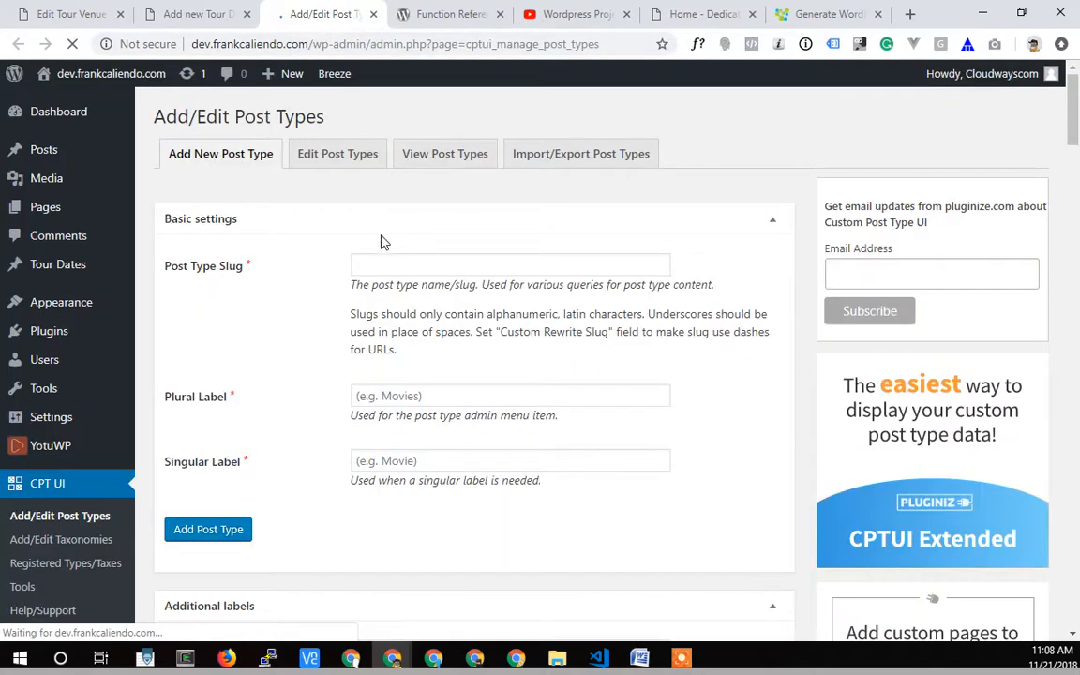
left_click(333, 158)
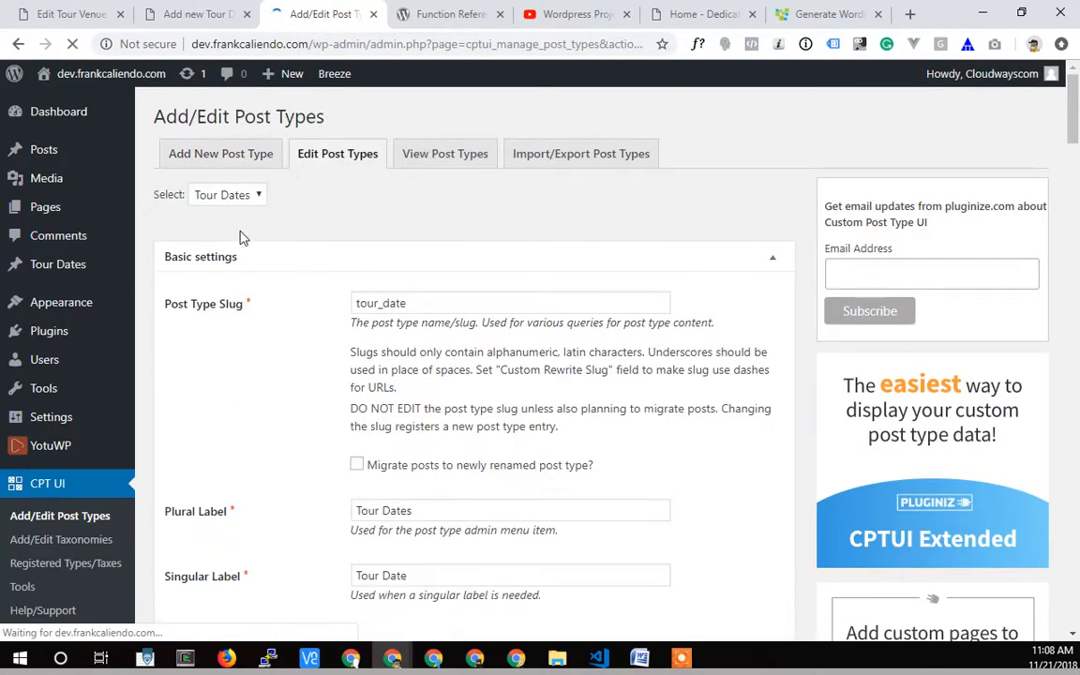
Disable Editor and Featured Image under Supports for the Tour Dates post type.
scroll(281, 436, "down", 5)
scroll(324, 424, "down", 20)
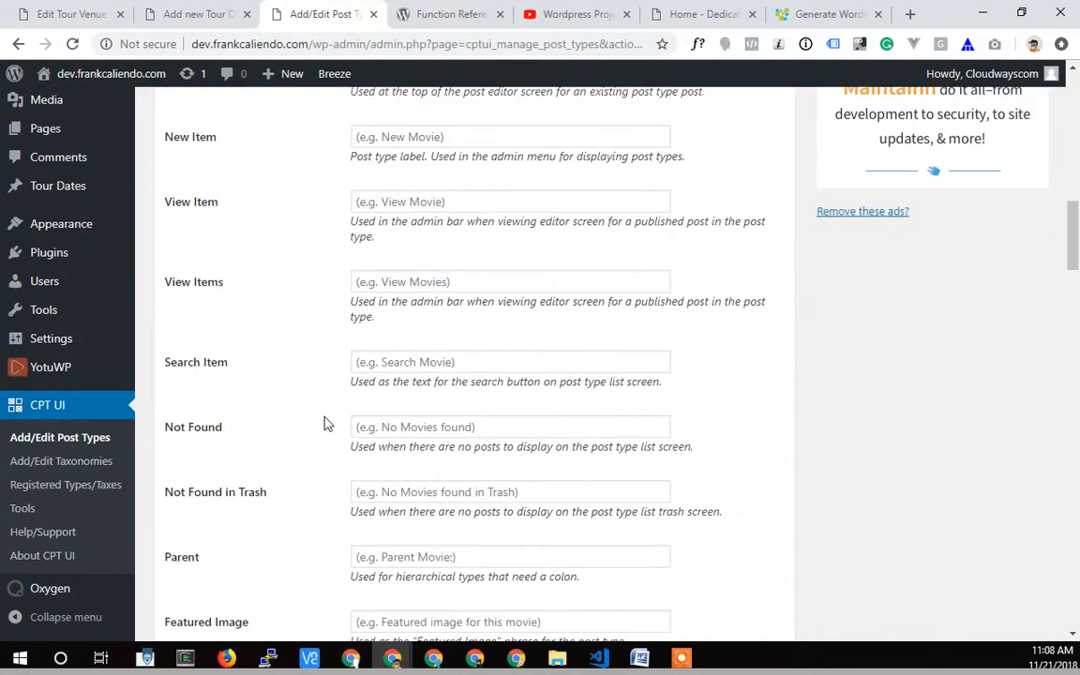
scroll(330, 422, "down", 4)
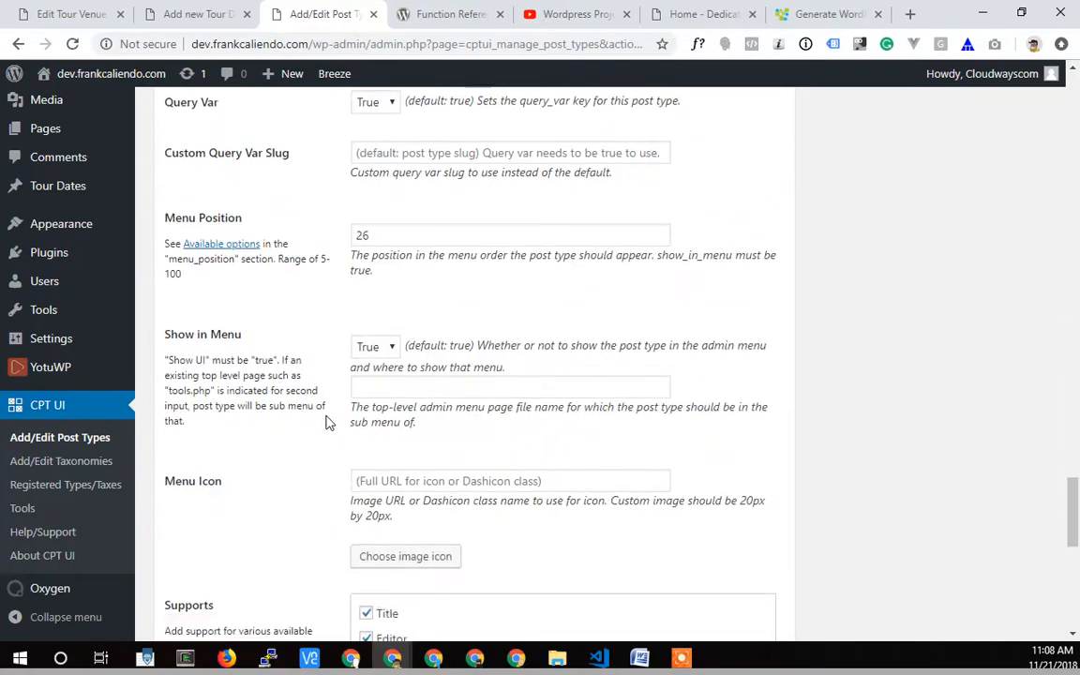
left_click(365, 330)
left_click(366, 354)
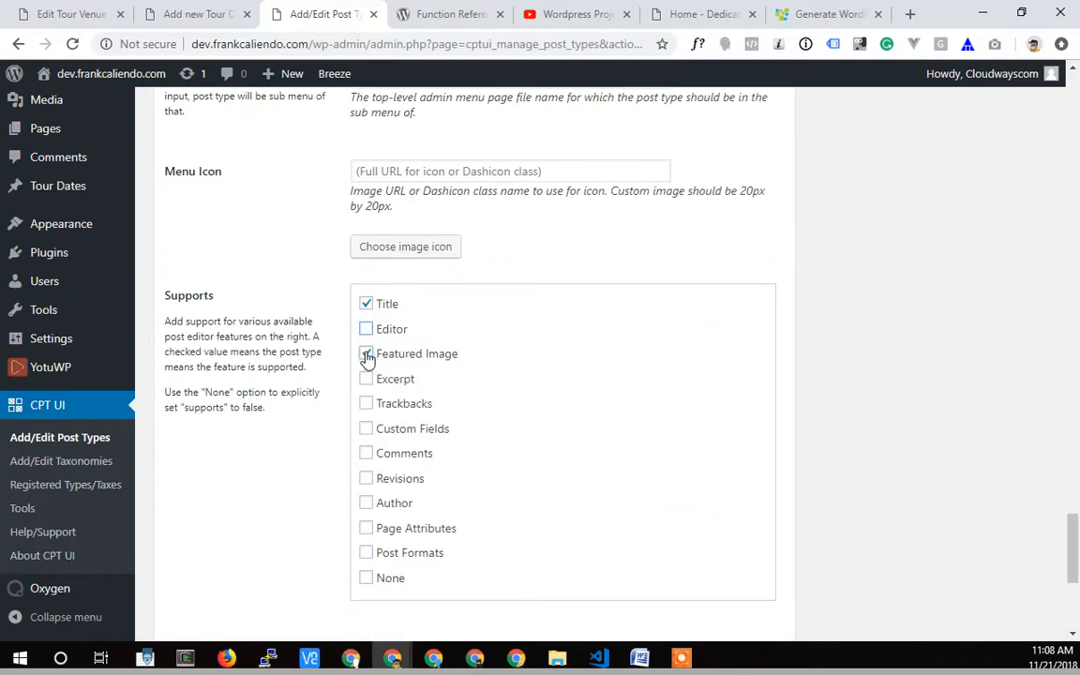
Save the Tour Dates post type and reload the new Tour Date entry screen to check its supported fields.
scroll(815, 448, "down", 3)
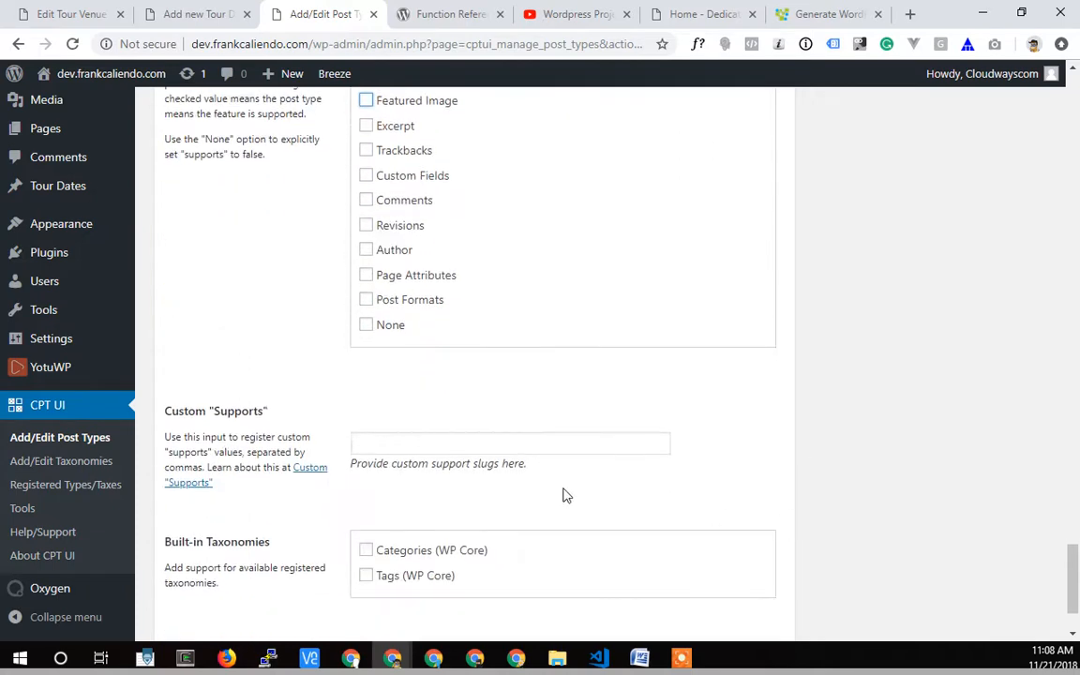
scroll(886, 463, "up", 6)
scroll(207, 583, "down", 6)
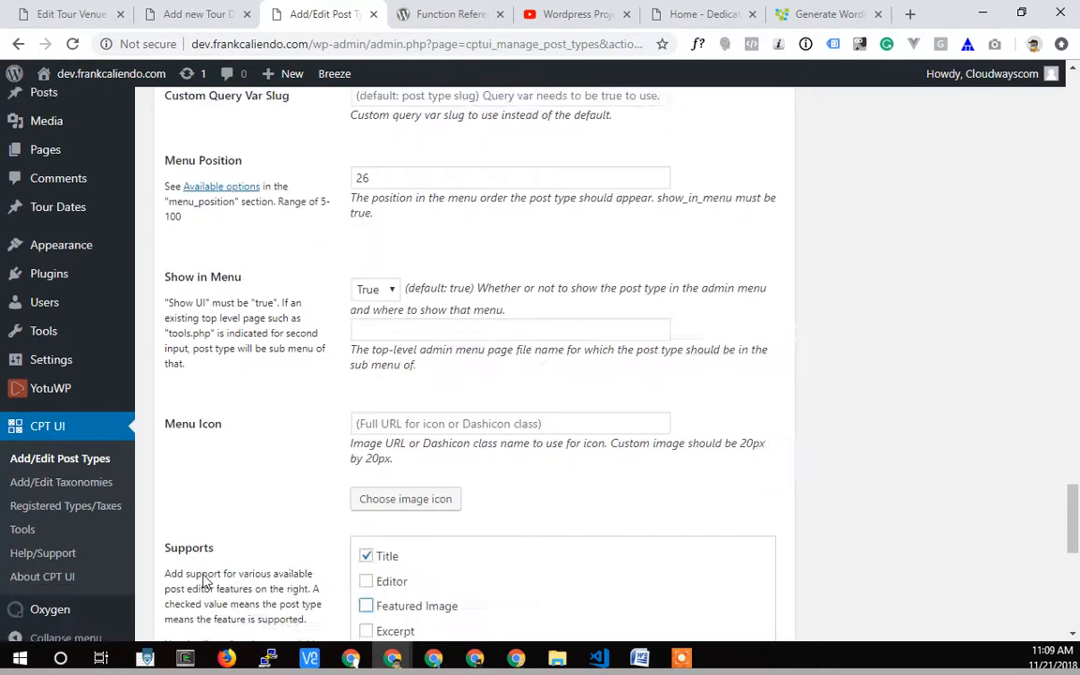
scroll(188, 594, "down", 1)
left_click(198, 567)
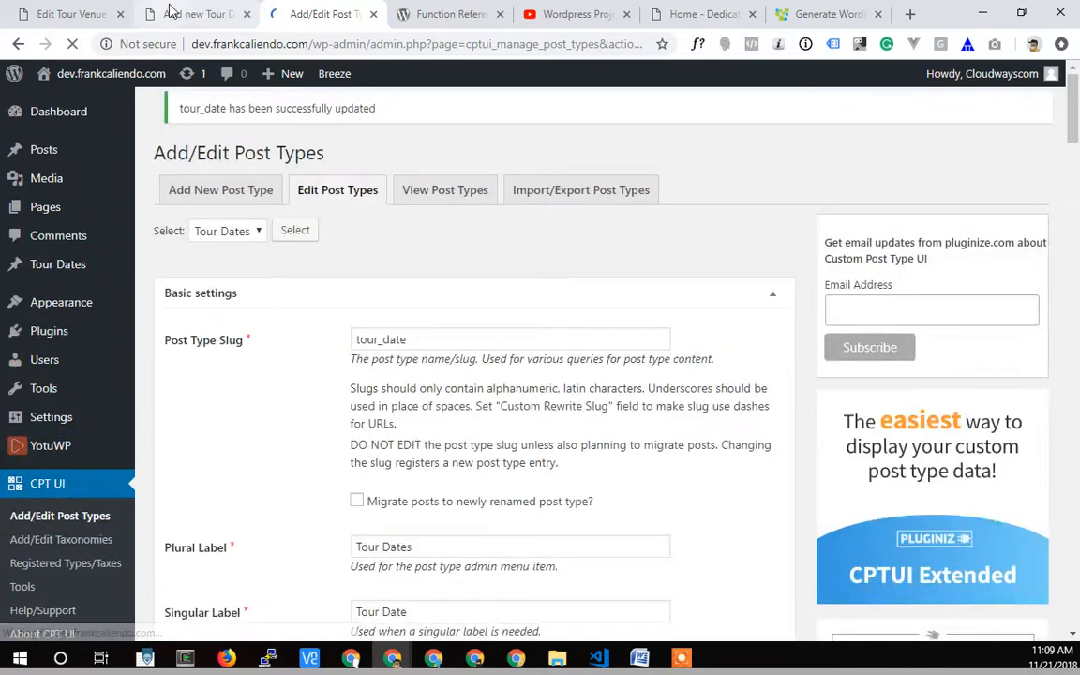
left_click(188, 14)
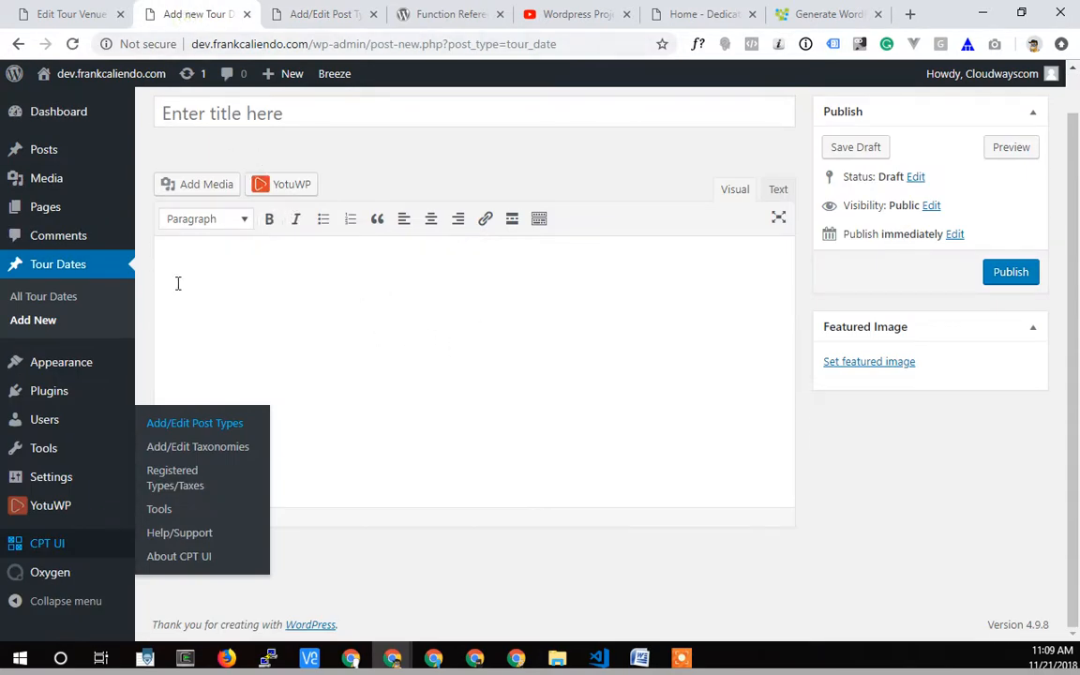
left_click(72, 44)
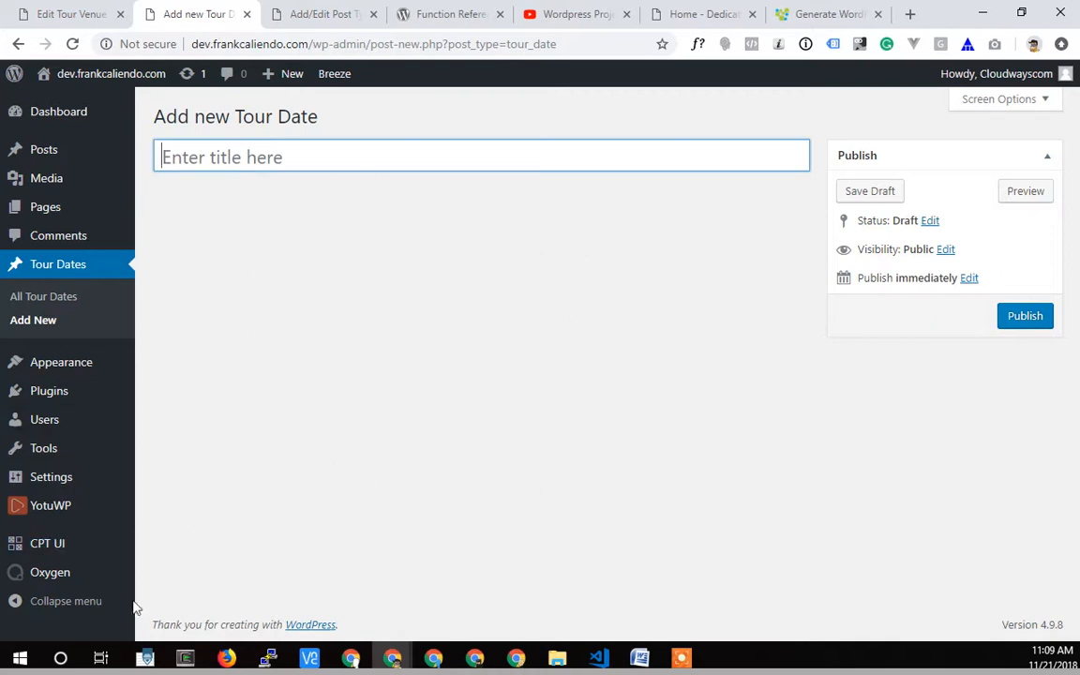
Start a new CPT UI post type with slug tour_venue, plural label Tour Venues and singular label Tour Venue.
mouse_move(50, 555)
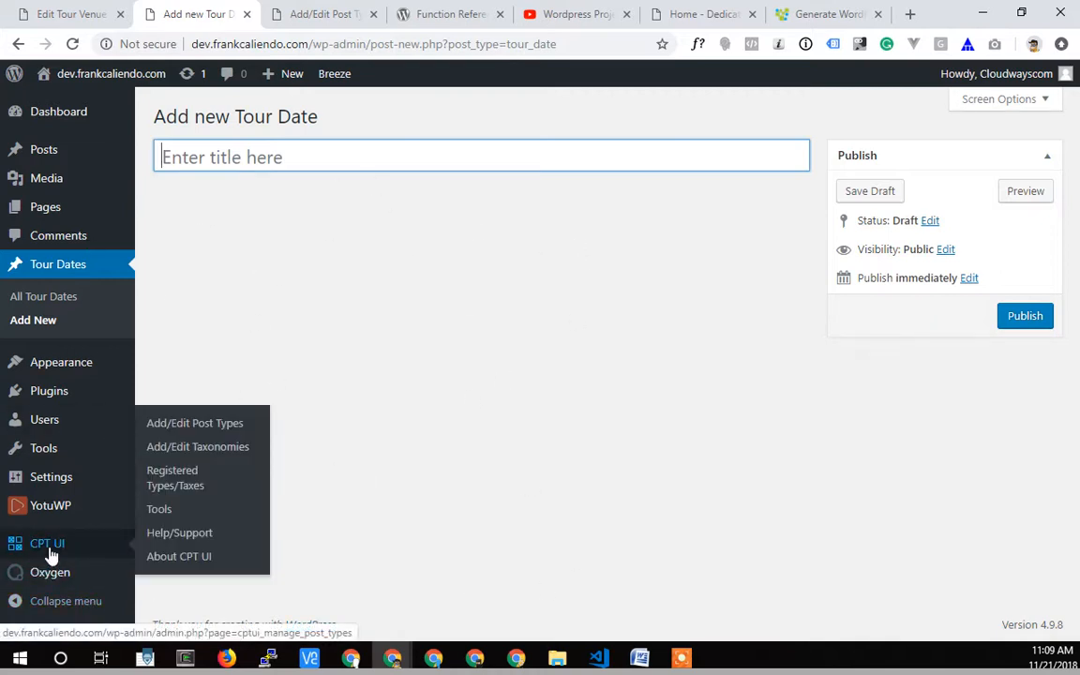
left_click(161, 423)
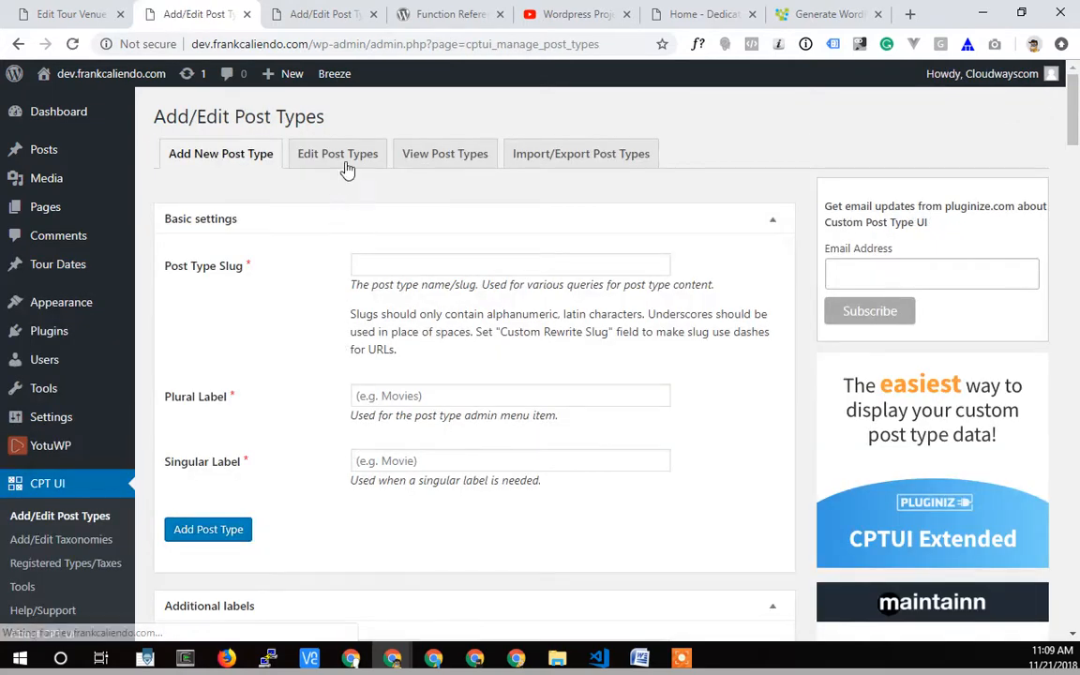
left_click(406, 268)
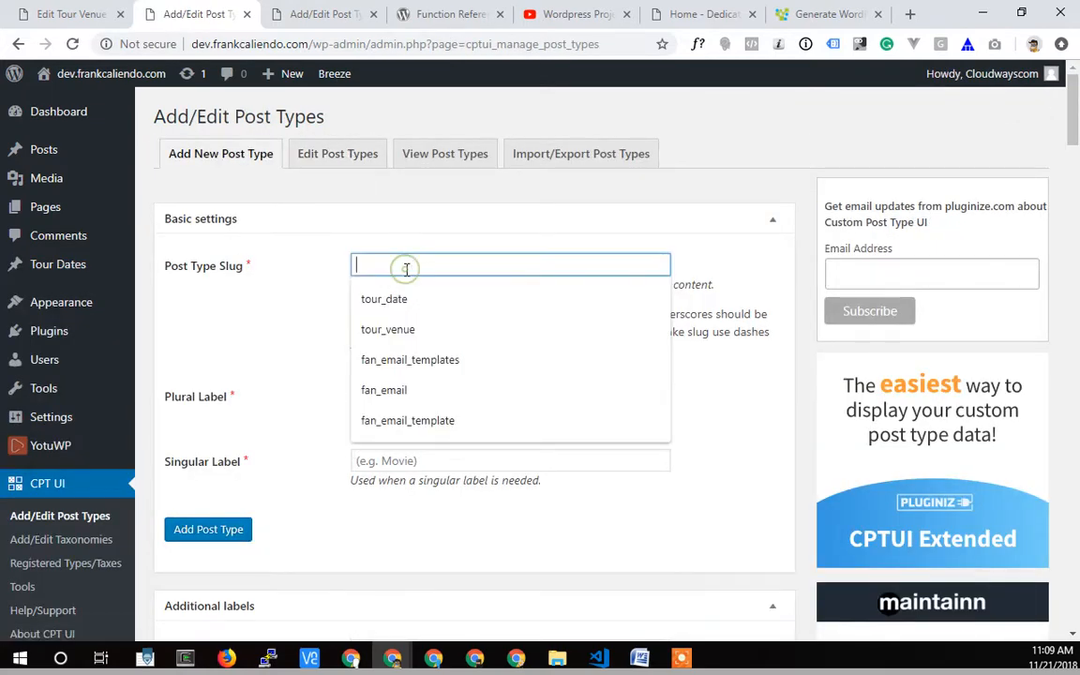
left_click(379, 330)
scroll(318, 315, "down", 2)
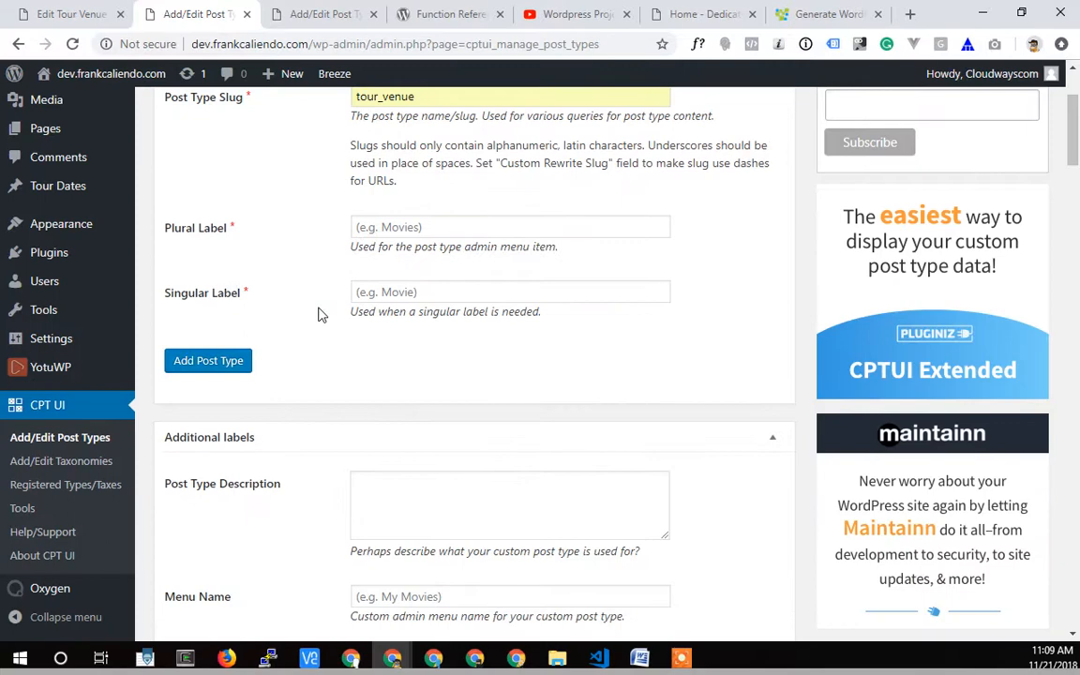
left_click(395, 234)
left_click(400, 296)
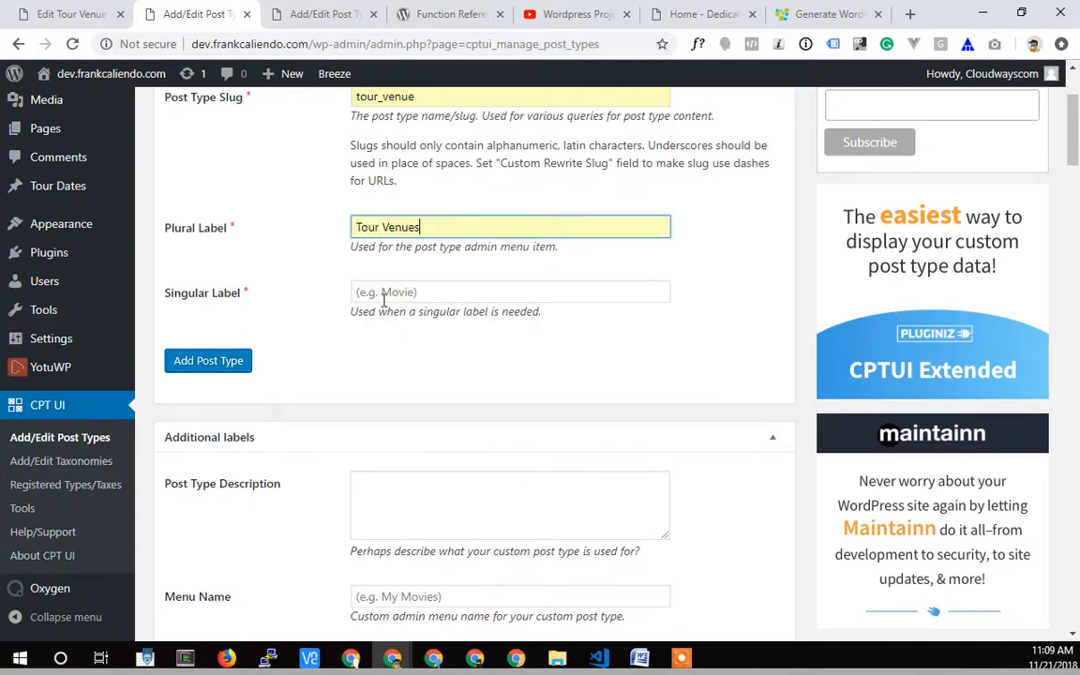
left_click(381, 297)
left_click(385, 356)
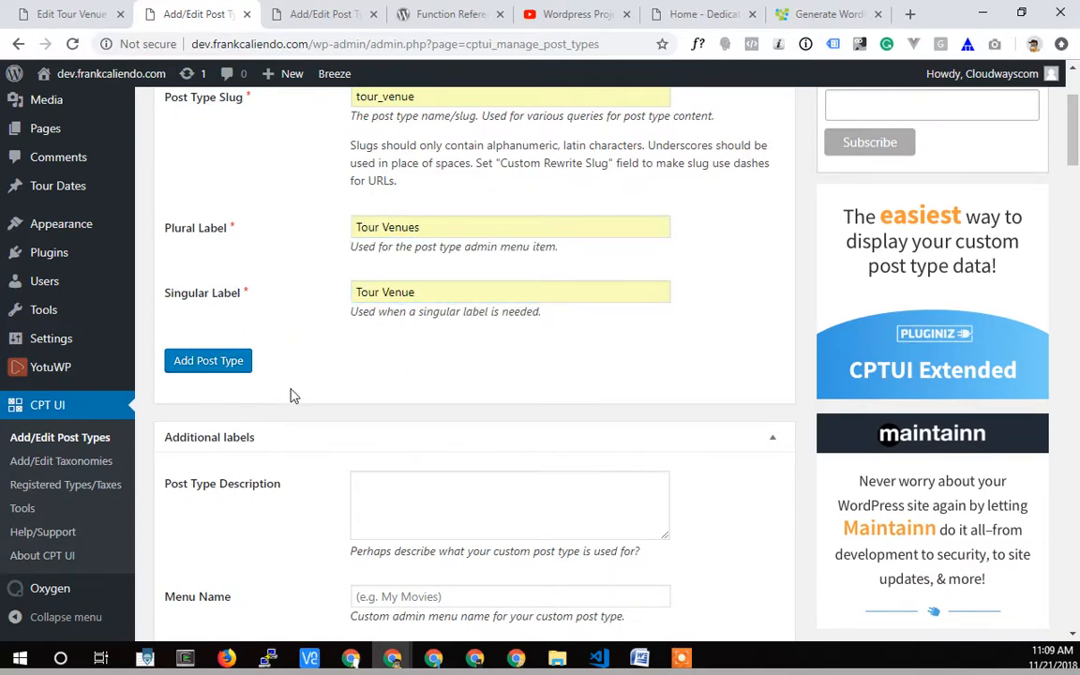
Set the menu position of the new Tour Venue post type to 28.
scroll(291, 393, "down", 12)
scroll(291, 397, "down", 12)
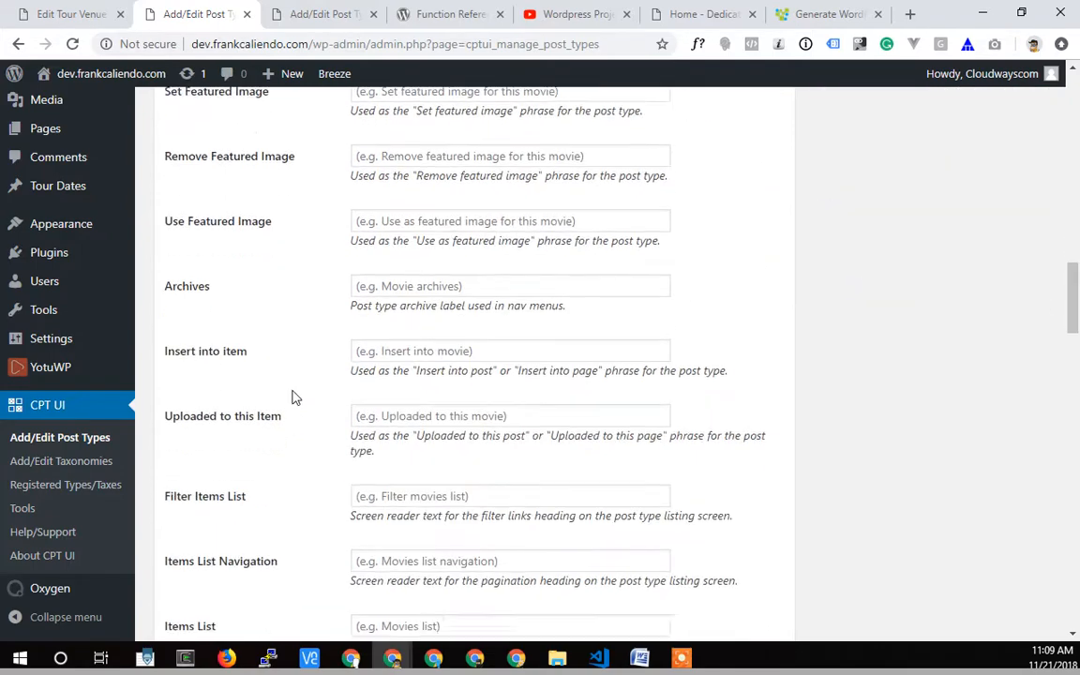
scroll(298, 393, "down", 2)
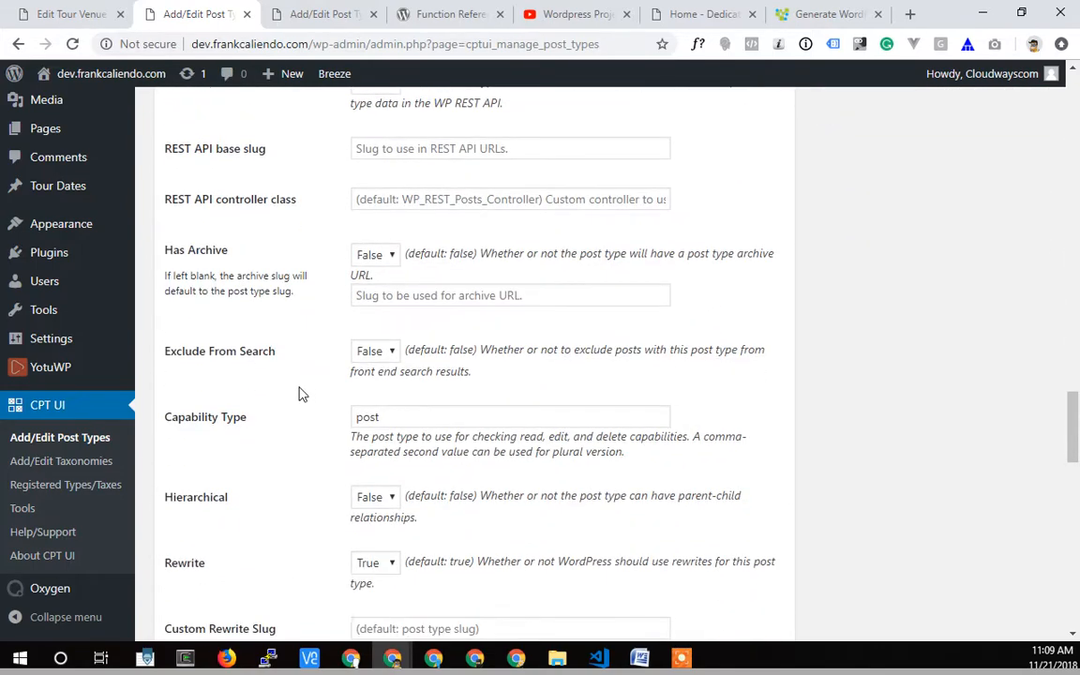
scroll(304, 379, "up", 1)
scroll(303, 379, "down", 3)
scroll(303, 379, "down", 4)
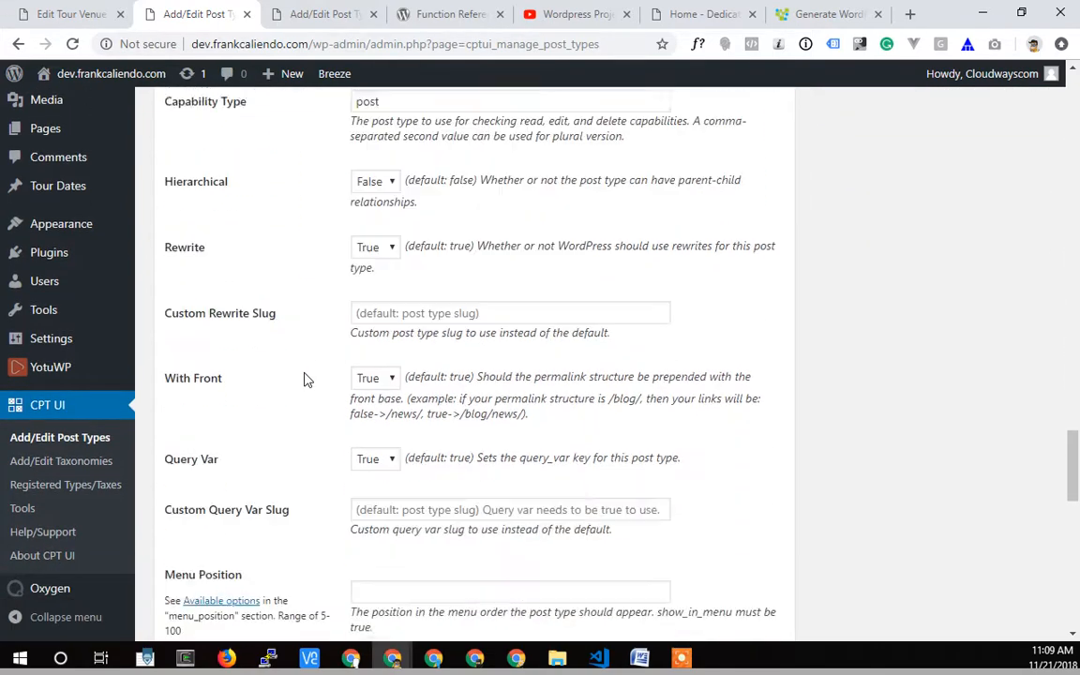
left_click(362, 402)
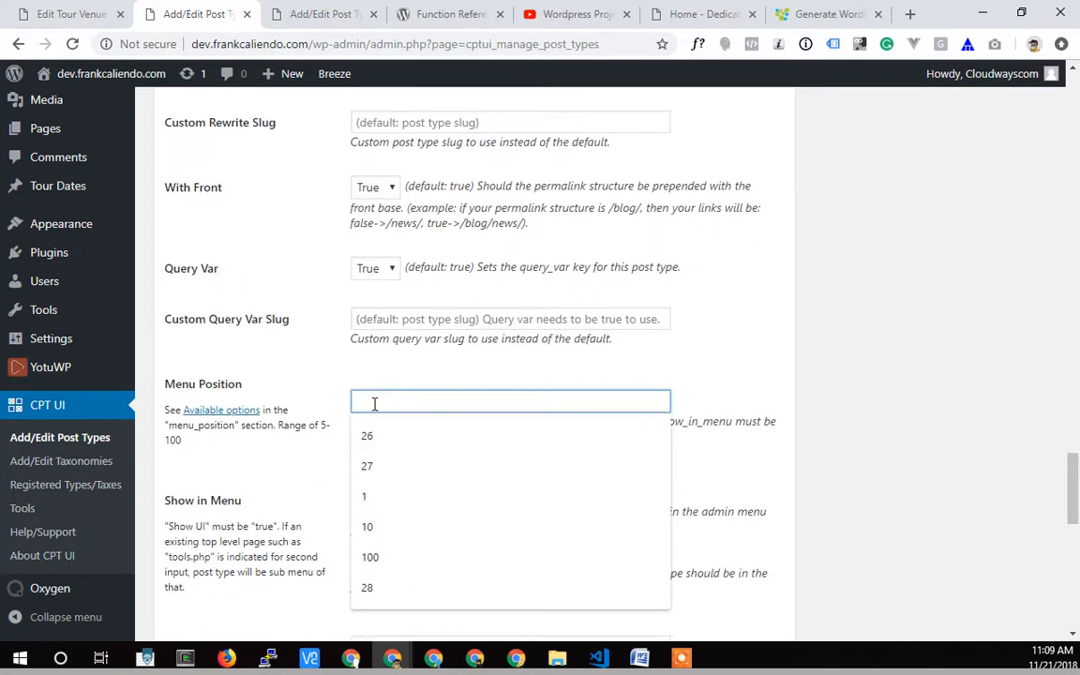
type("28")
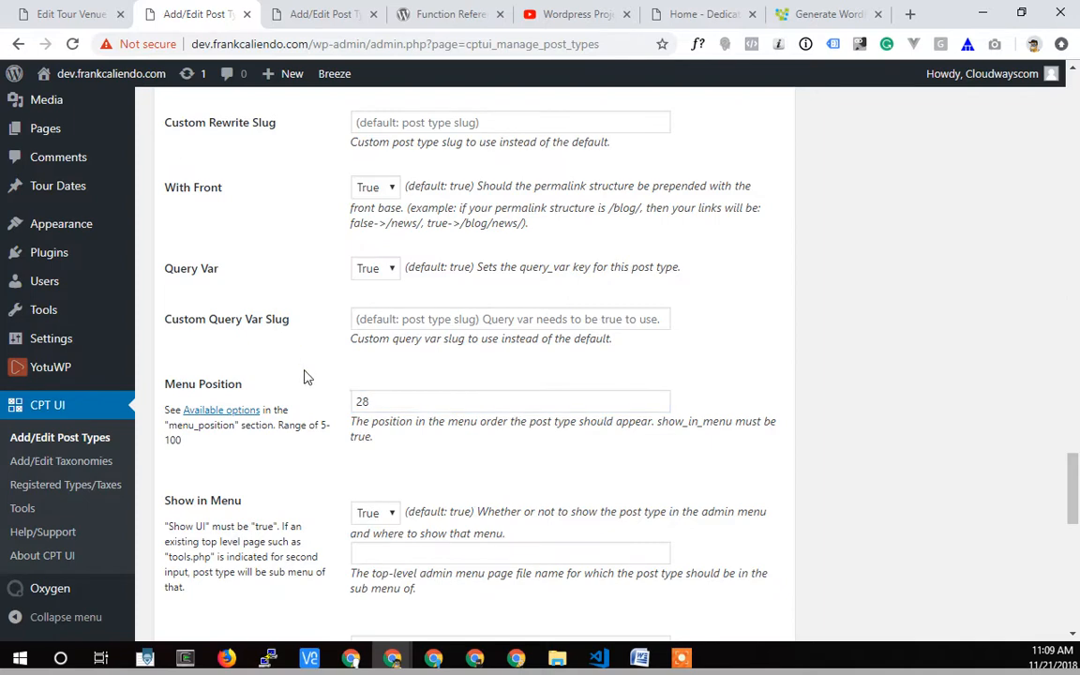
Disable Editor and Featured Image under Supports for the Tour Venue post type and add the post type.
scroll(306, 377, "down", 5)
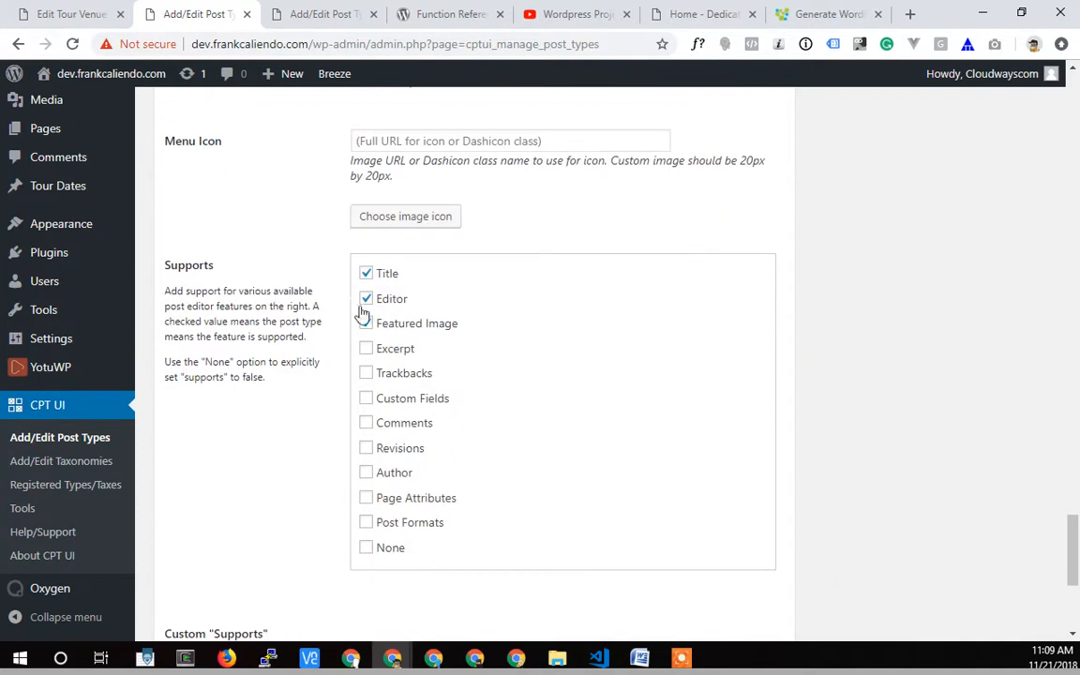
left_click(365, 320)
left_click(367, 300)
left_click(366, 322)
scroll(264, 433, "down", 4)
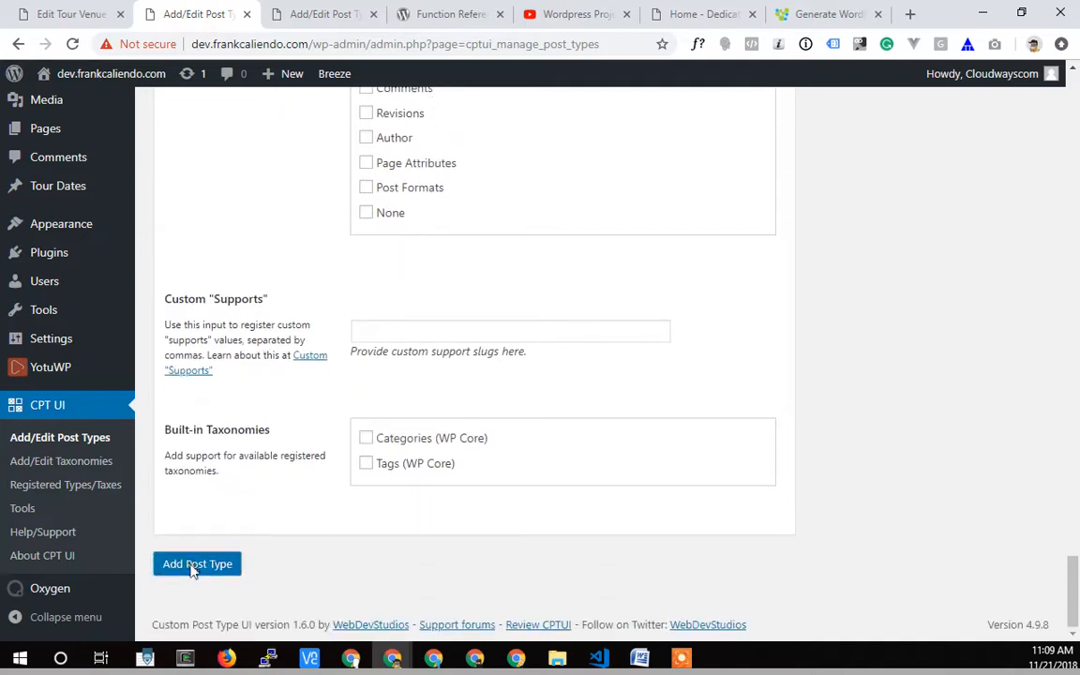
left_click(196, 563)
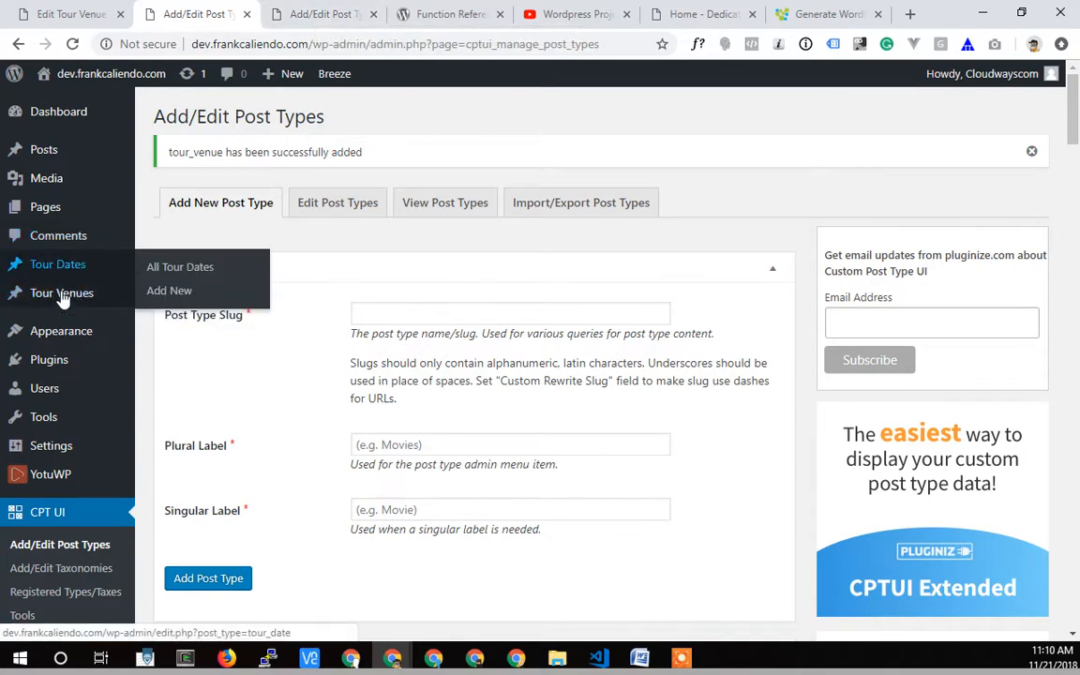
Look through the settings offered on the blank new post type form, from Public down to Supports.
scroll(272, 429, "down", 5)
scroll(330, 464, "down", 15)
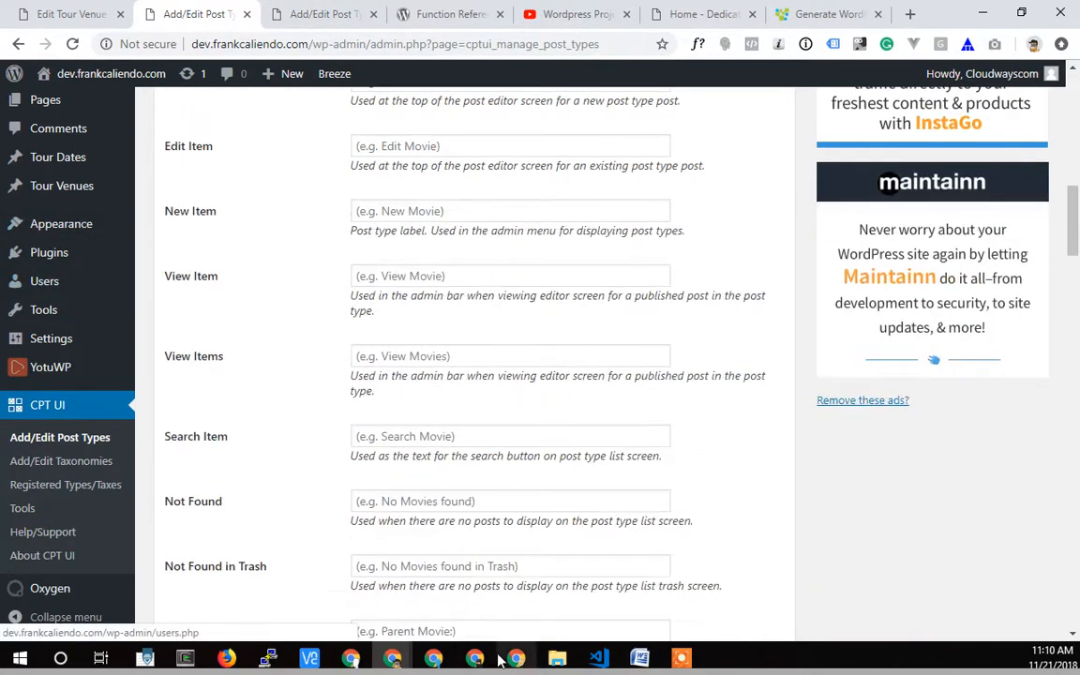
scroll(398, 472, "down", 15)
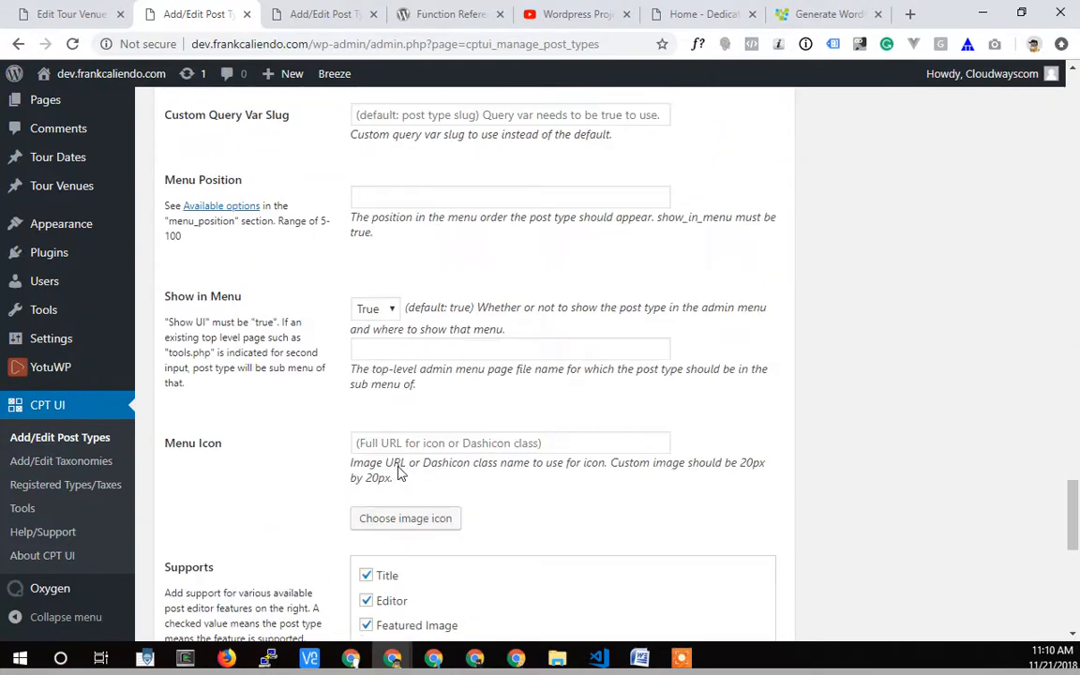
scroll(398, 469, "up", 10)
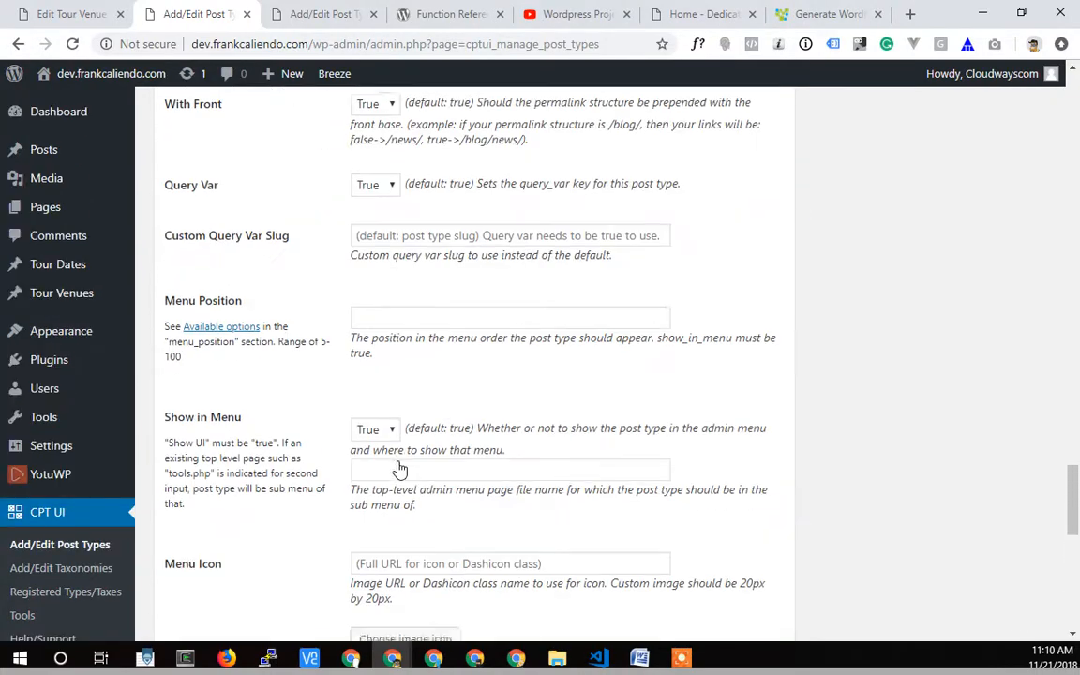
scroll(398, 468, "down", 4)
scroll(399, 469, "up", 8)
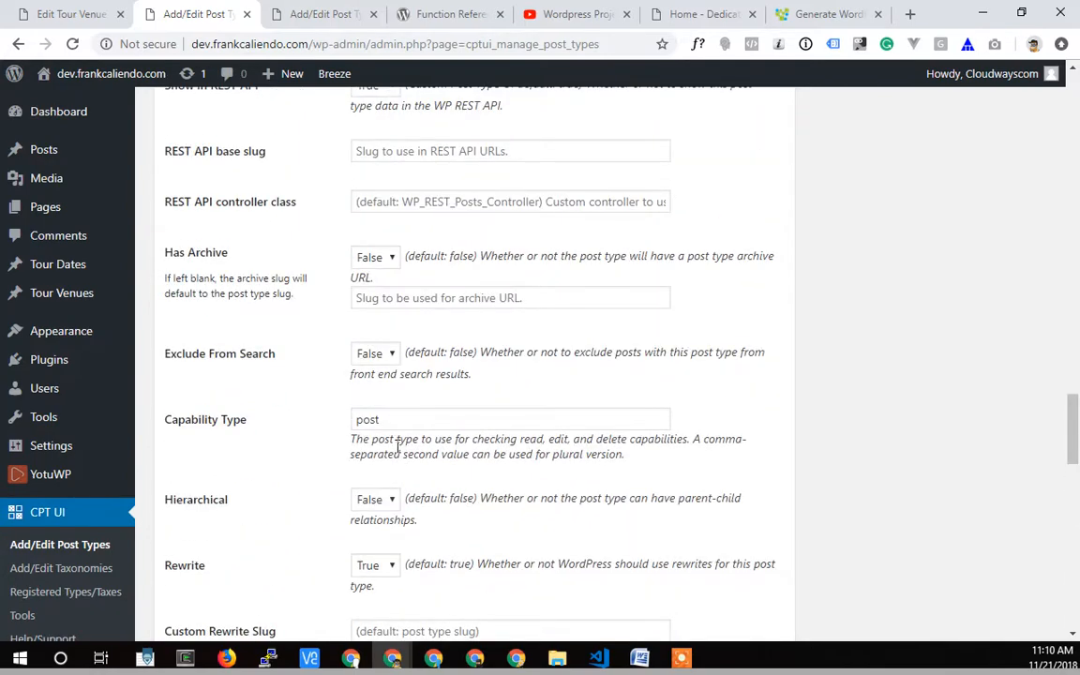
scroll(398, 447, "up", 3)
scroll(398, 450, "down", 6)
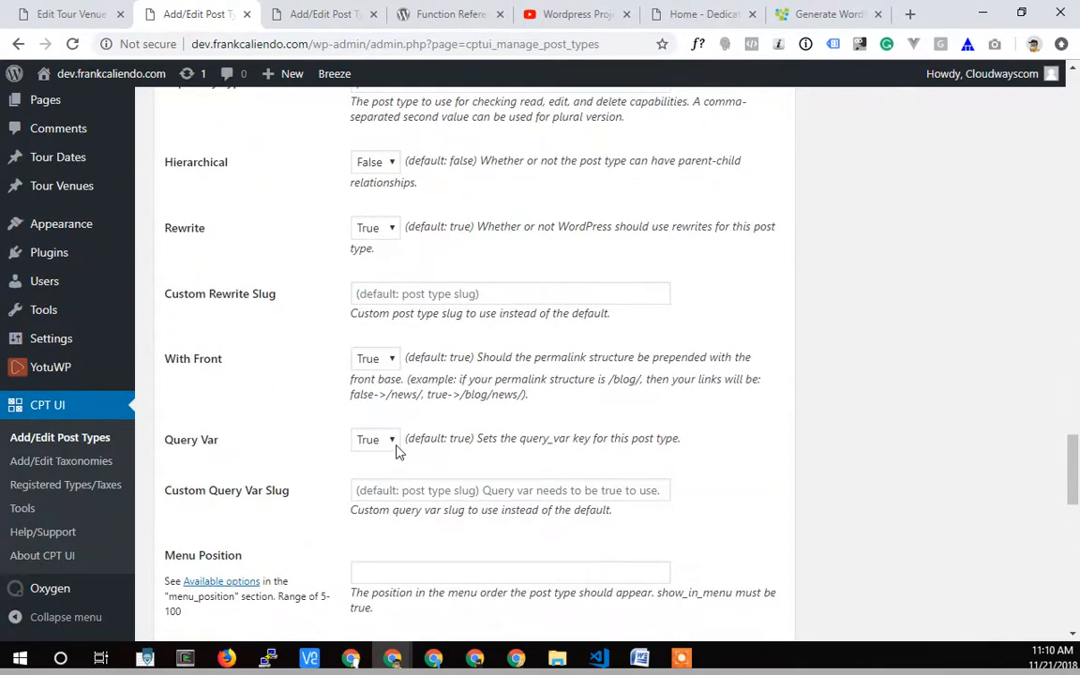
scroll(396, 451, "up", 15)
scroll(399, 446, "down", 15)
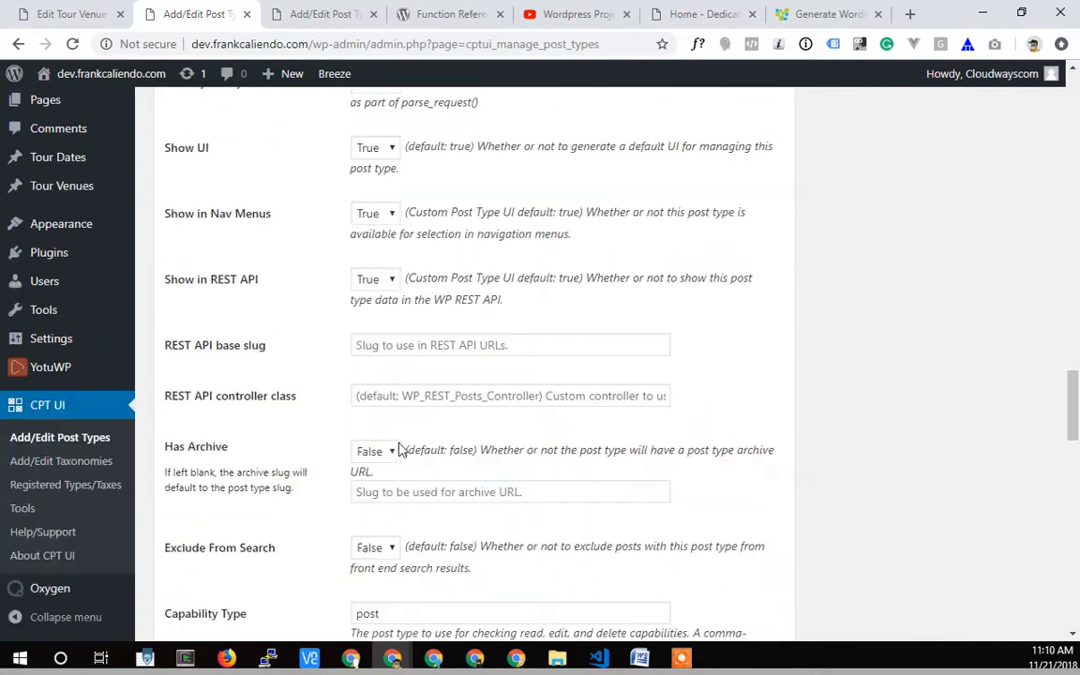
scroll(338, 318, "up", 20)
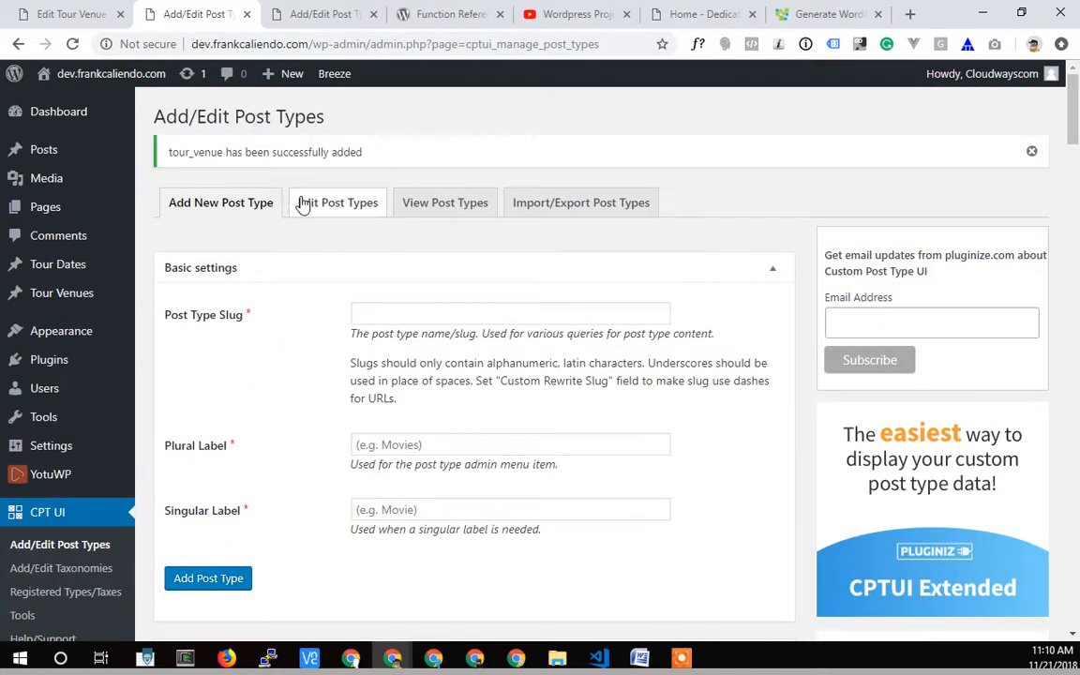
Load the Tour Dates post type for editing, set its menu position to 29 and save it.
left_click(303, 203)
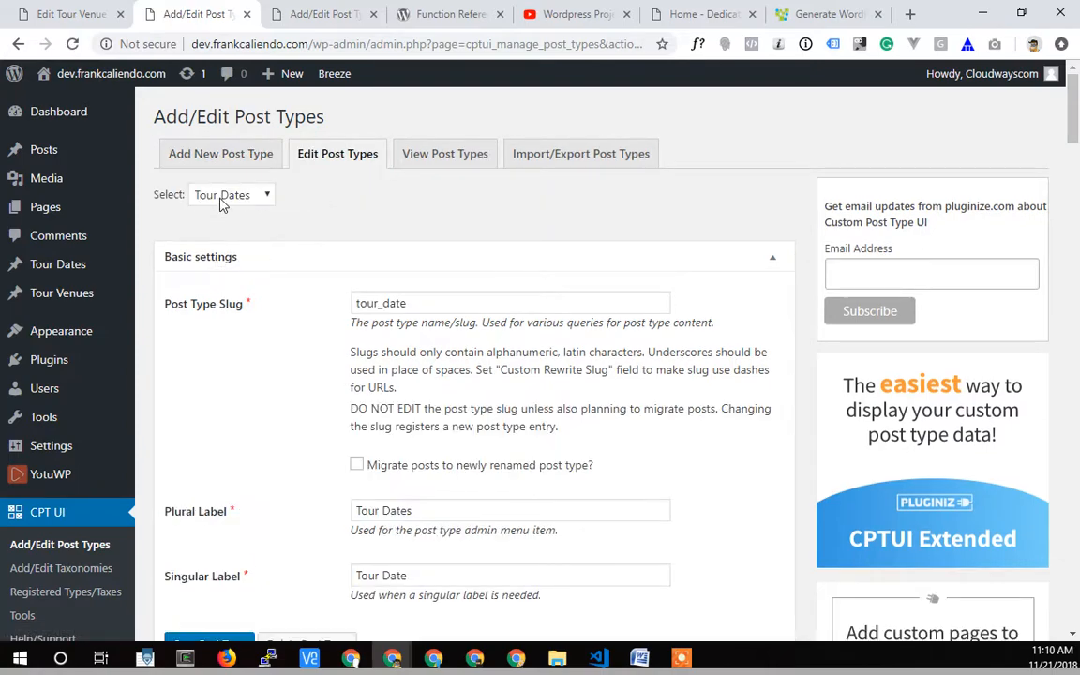
left_click(214, 194)
left_click(223, 216)
scroll(301, 429, "down", 20)
scroll(328, 428, "down", 10)
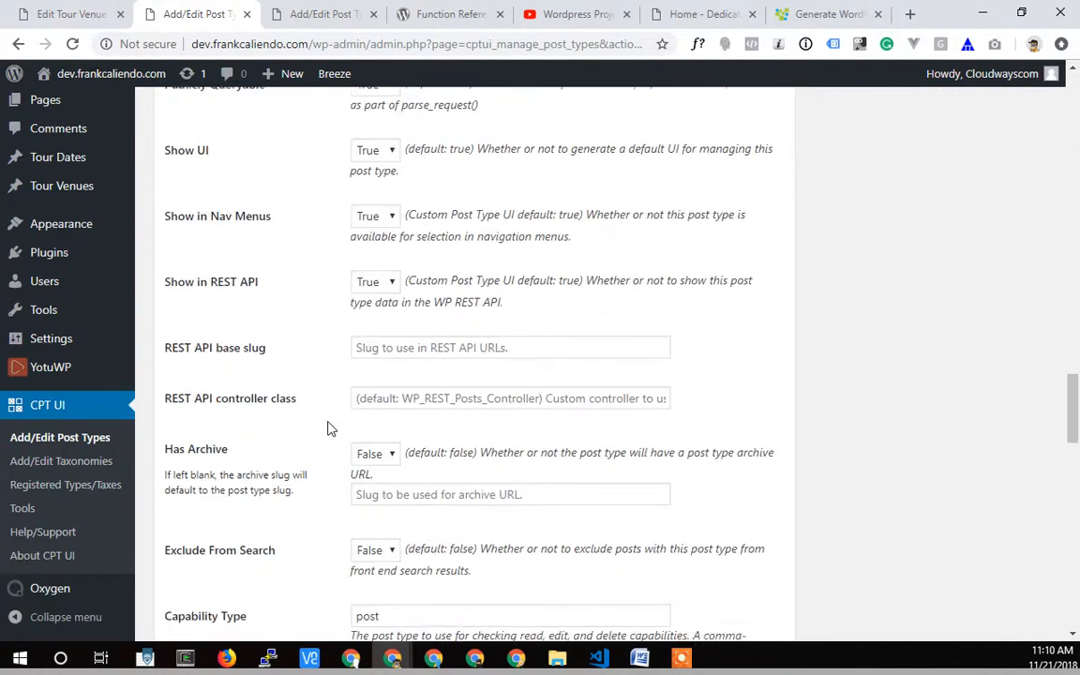
scroll(371, 313, "down", 5)
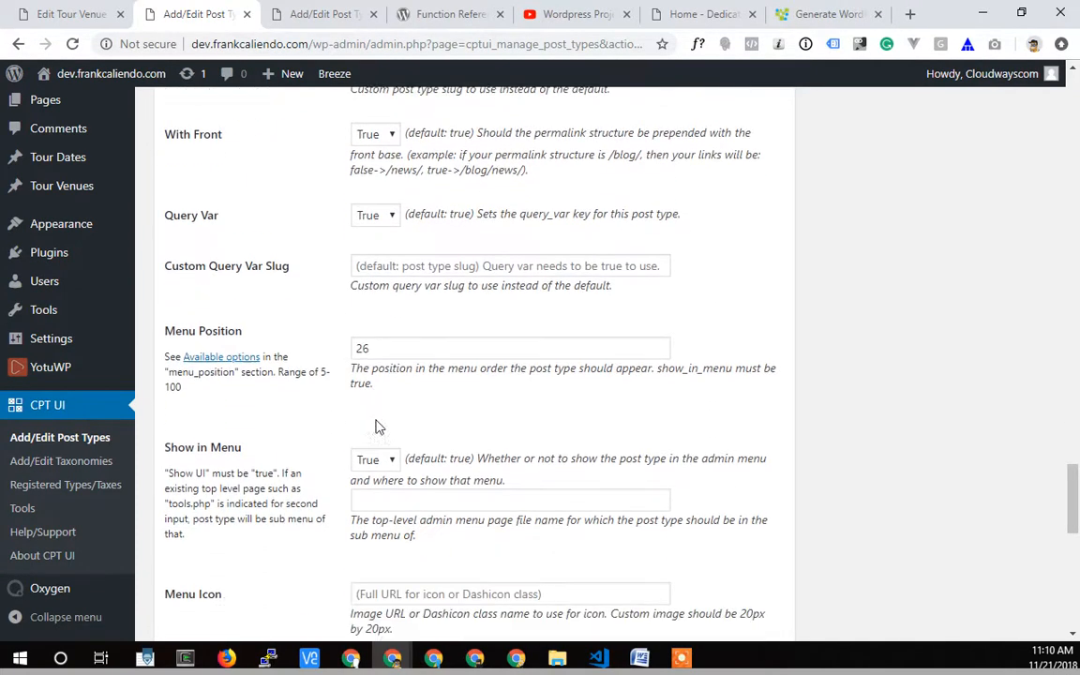
double_click(373, 350)
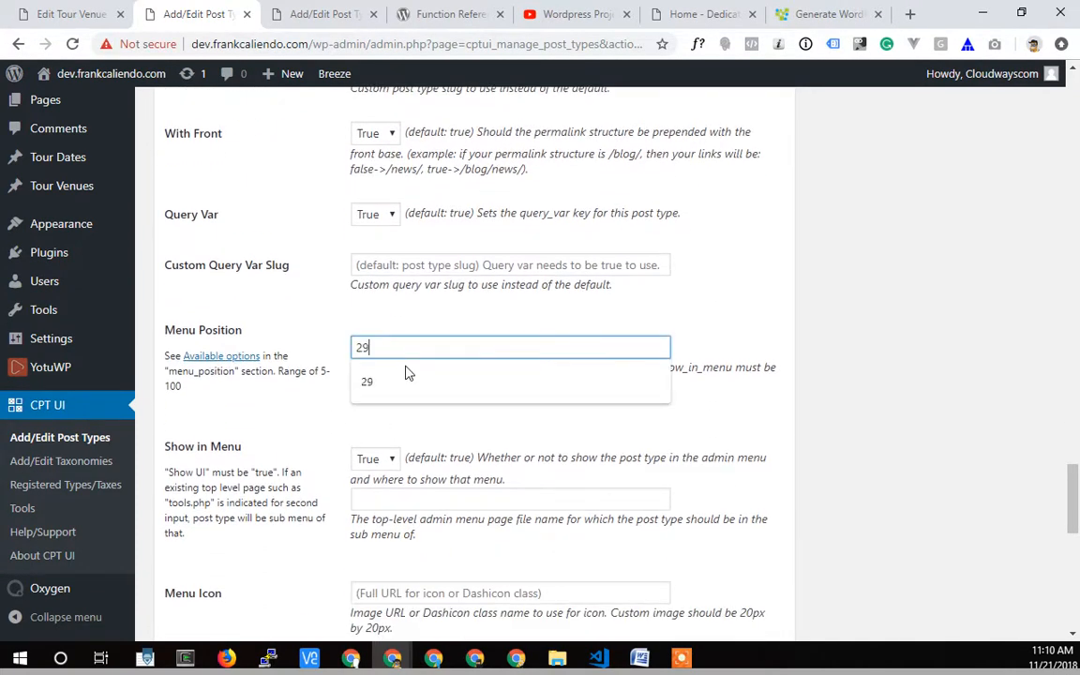
scroll(494, 544, "down", 8)
left_click(198, 562)
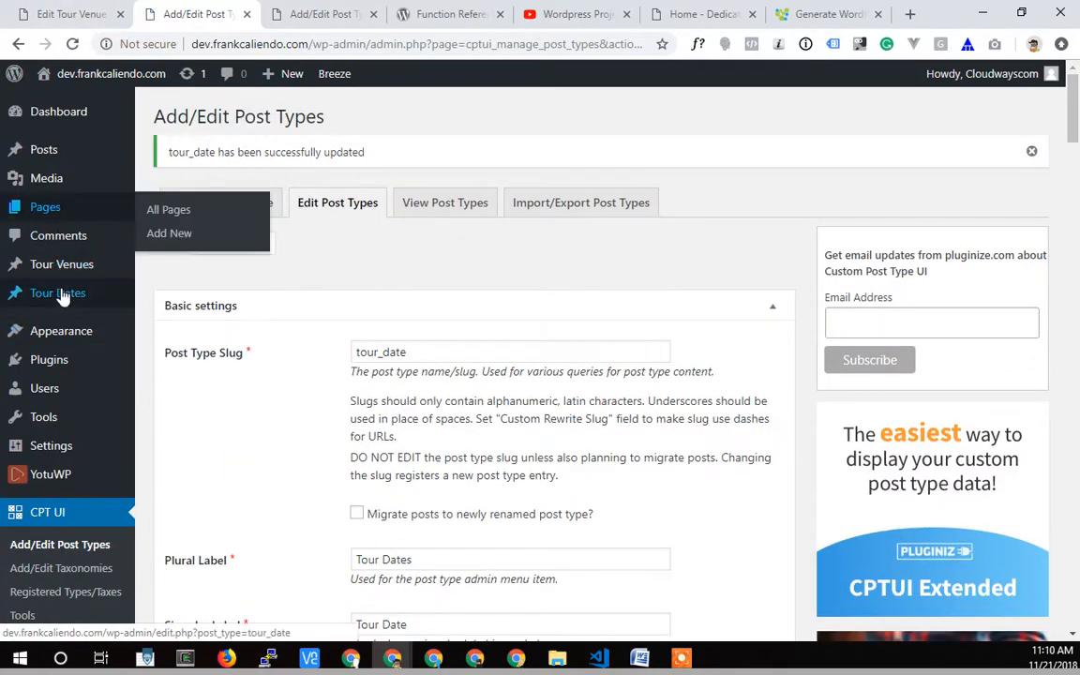
mouse_move(60, 266)
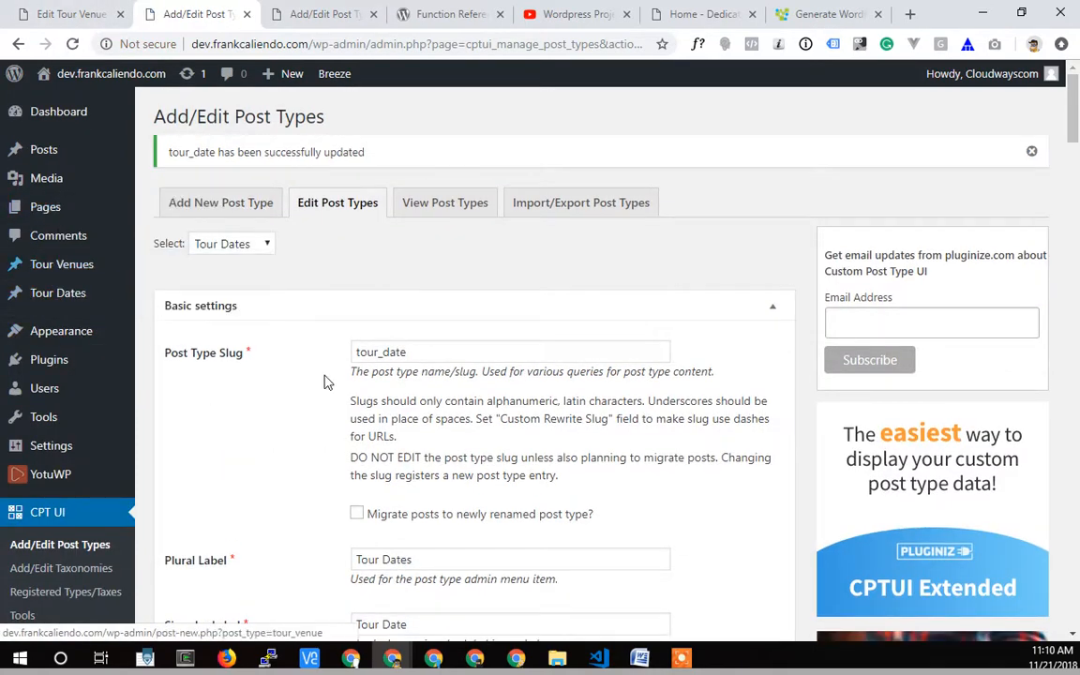
Set the Tour Dates post type's menu position back to 26 and save it.
scroll(291, 431, "down", 10)
scroll(291, 431, "down", 15)
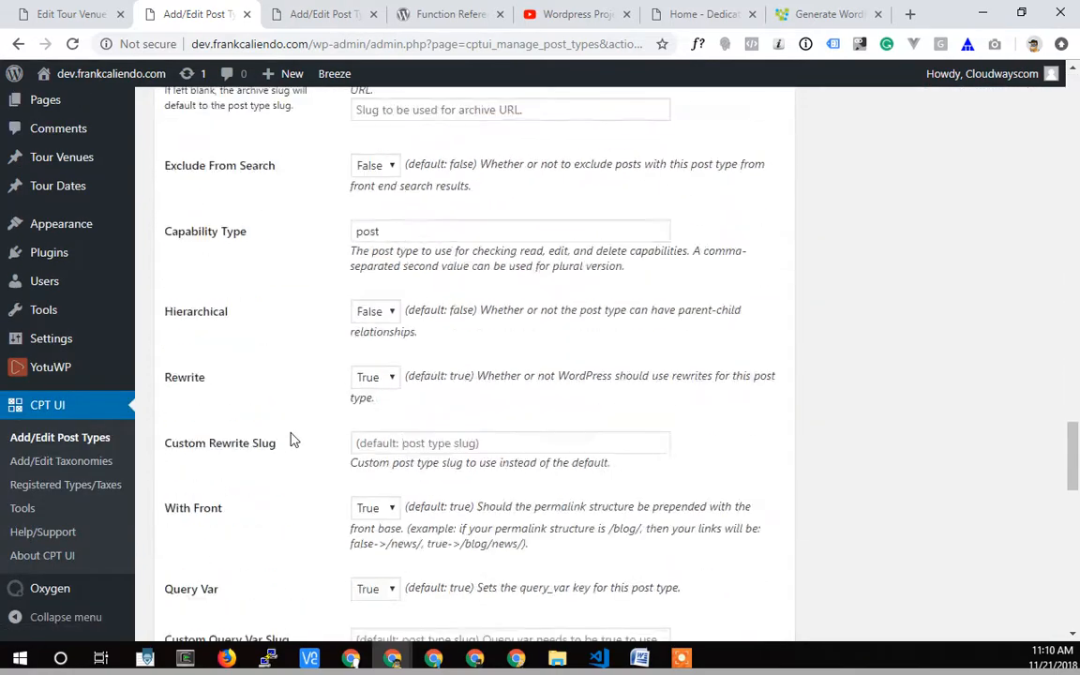
double_click(379, 397)
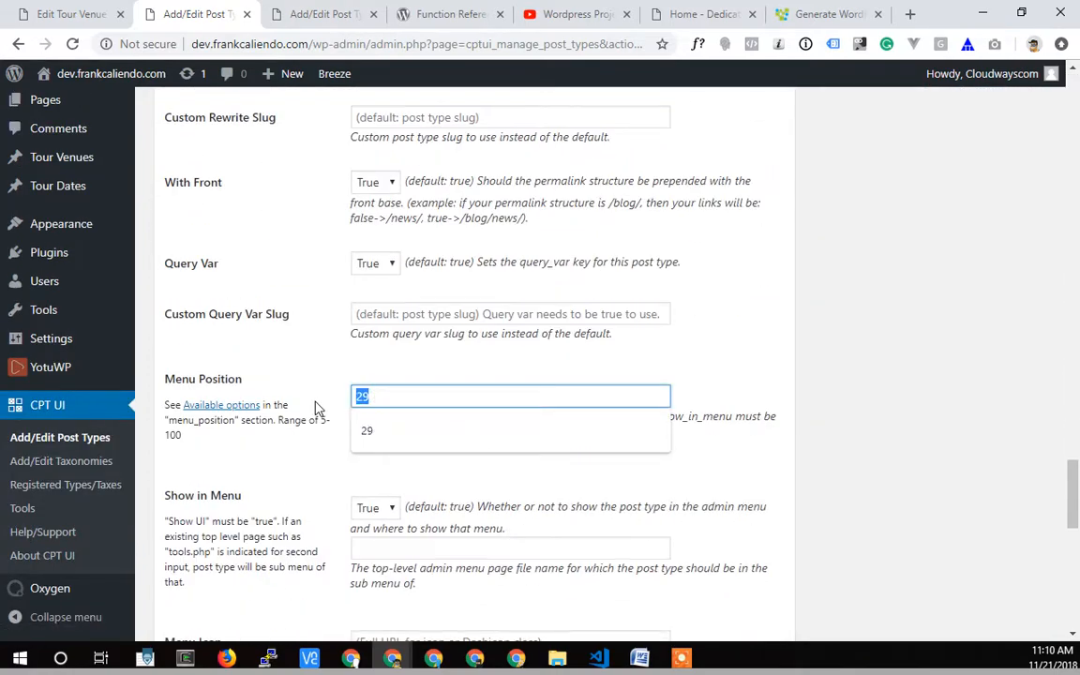
type("26")
scroll(309, 440, "down", 10)
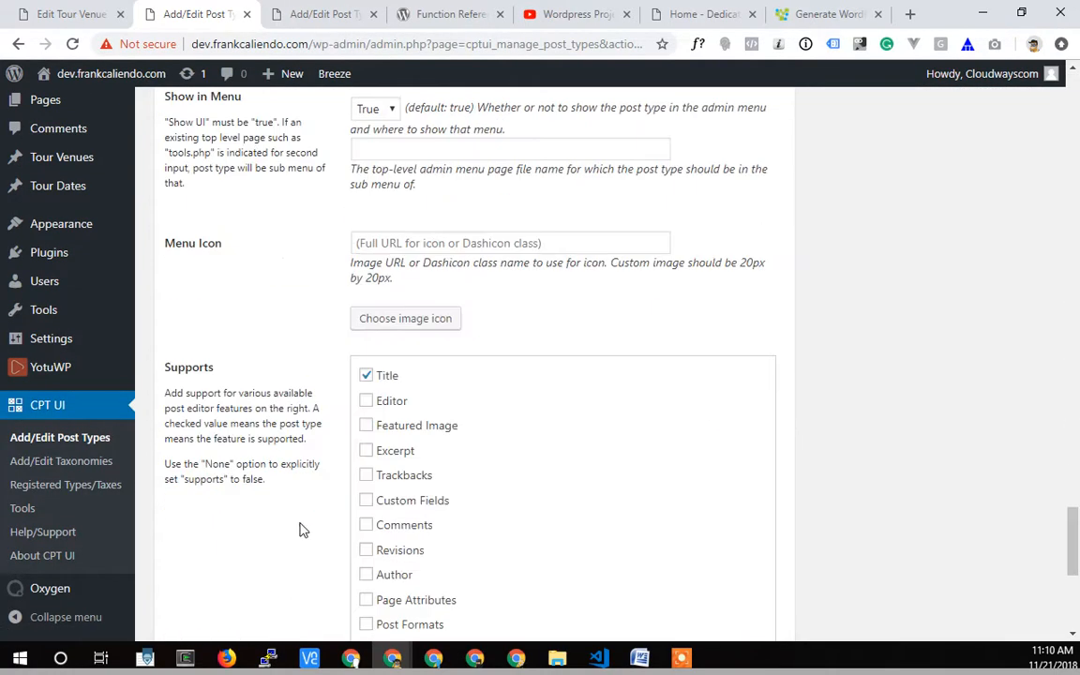
left_click(197, 567)
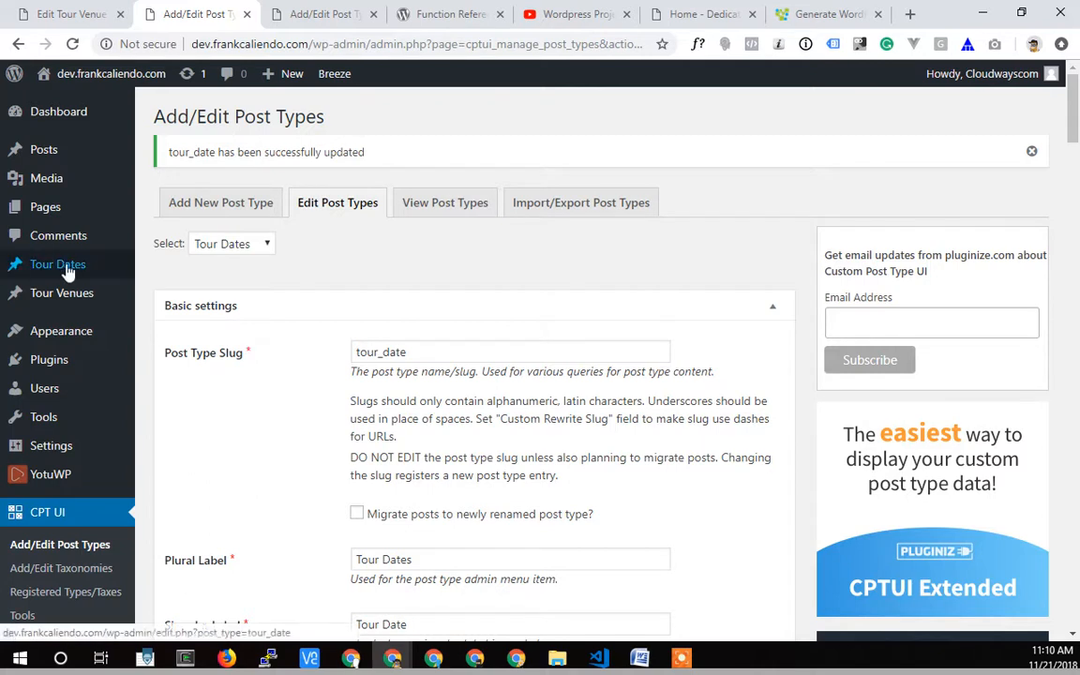
Open the Tour Venues list and start a new Tour Venue entry to check its supported fields.
mouse_move(59, 302)
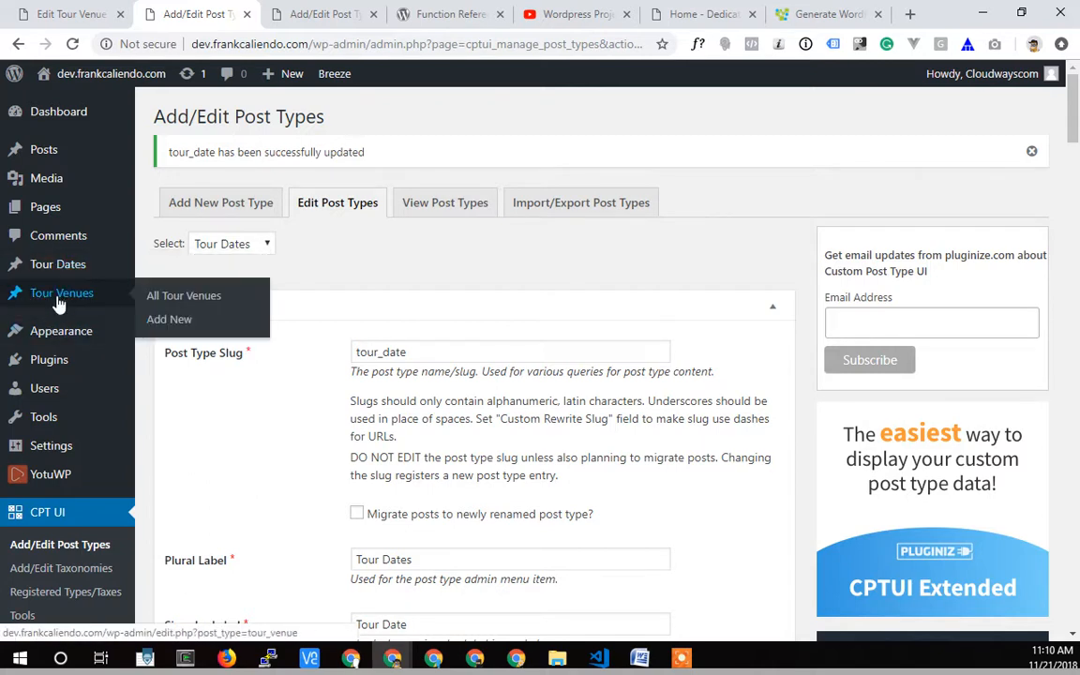
left_click(180, 295)
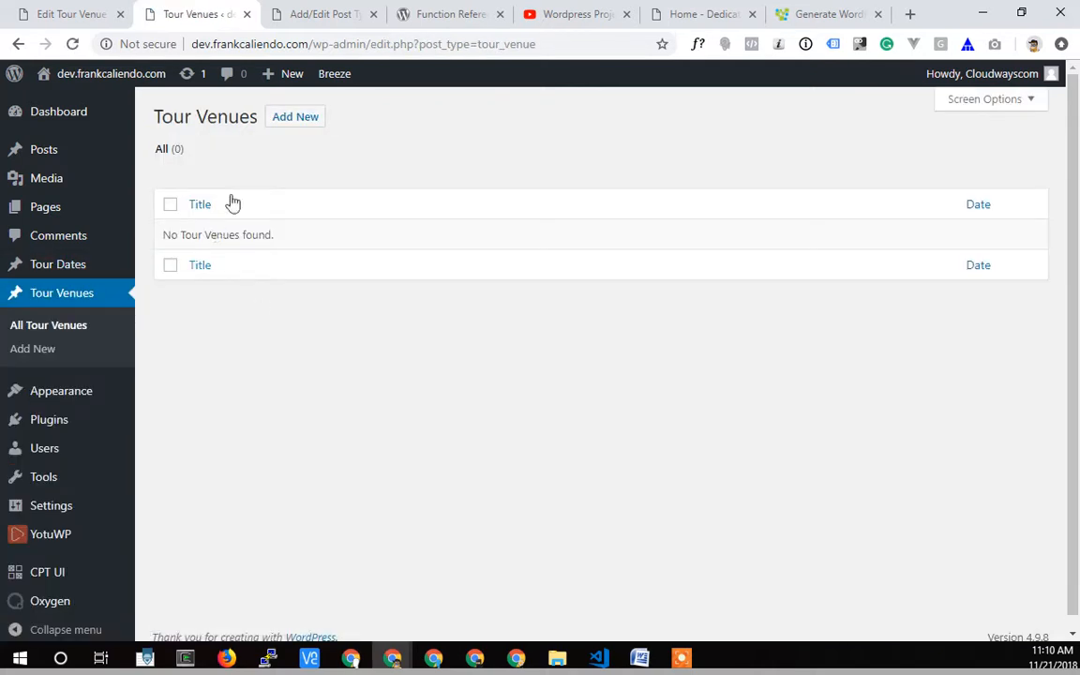
left_click(283, 123)
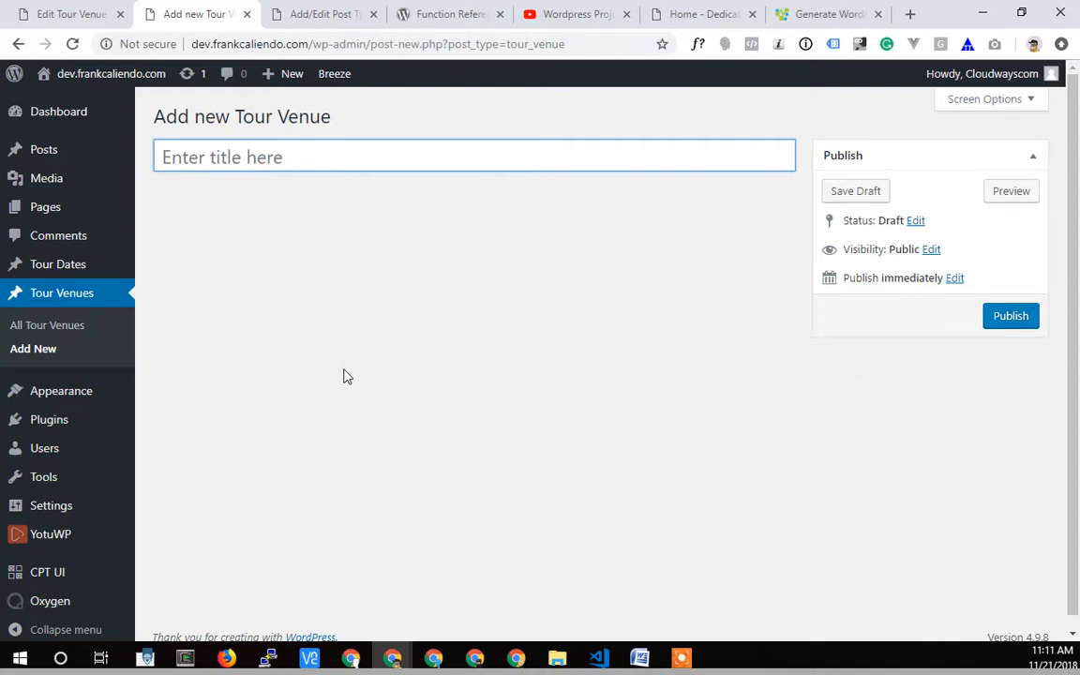
View the YouTube playlist for the WordPress project and the Dedicated Managers website in their open browser tabs.
left_click(569, 22)
scroll(330, 448, "up", 2)
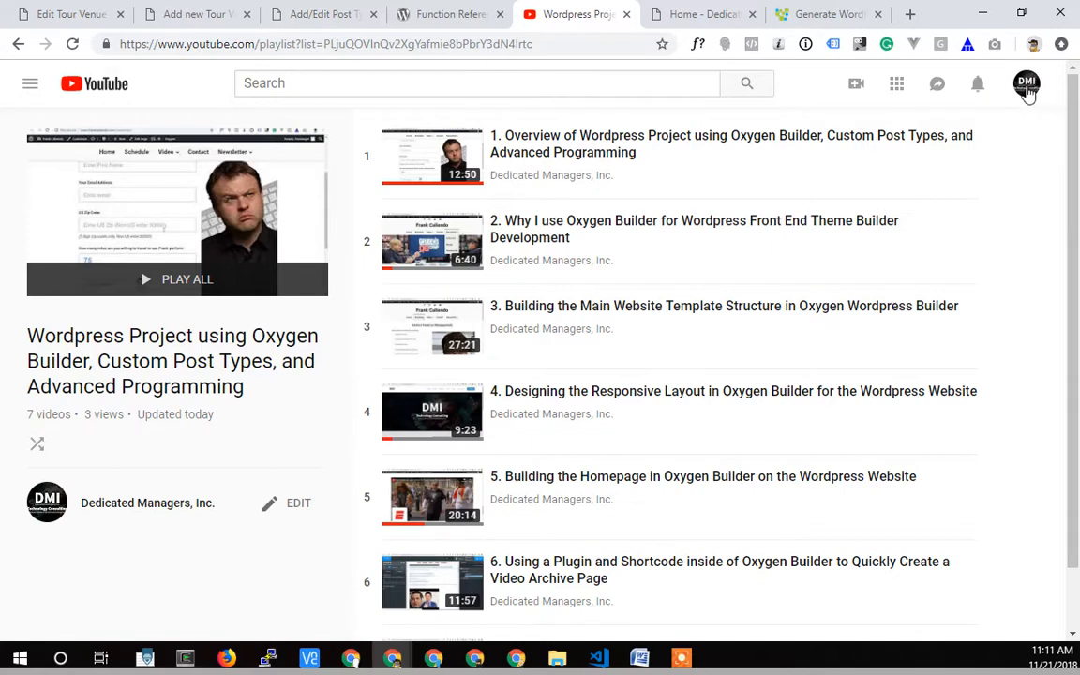
left_click(705, 17)
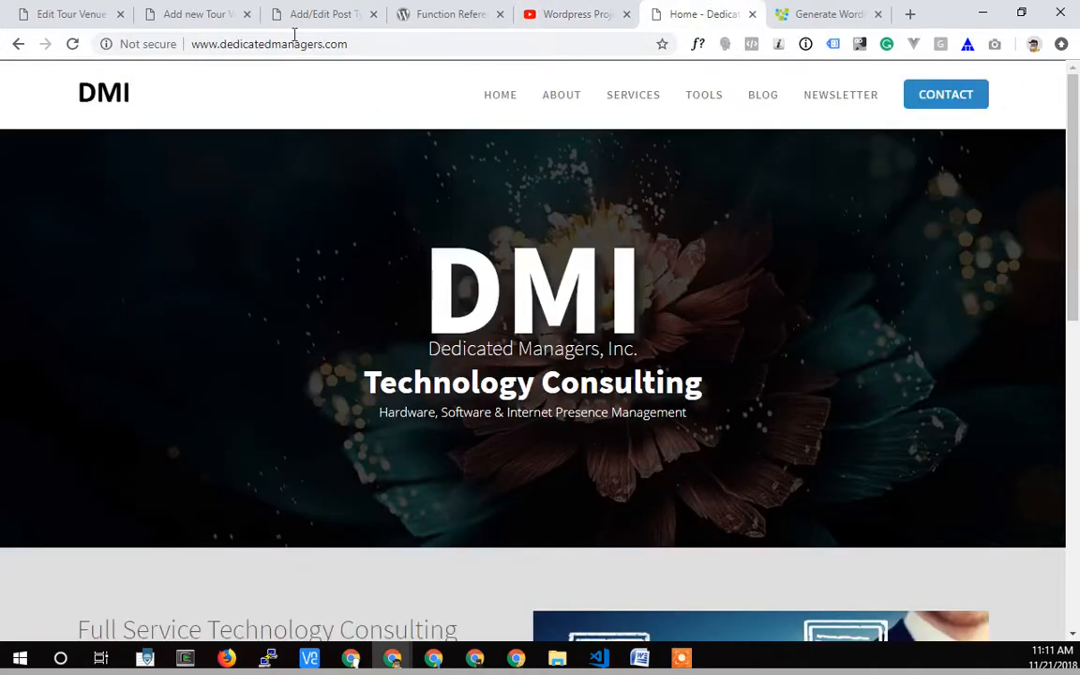